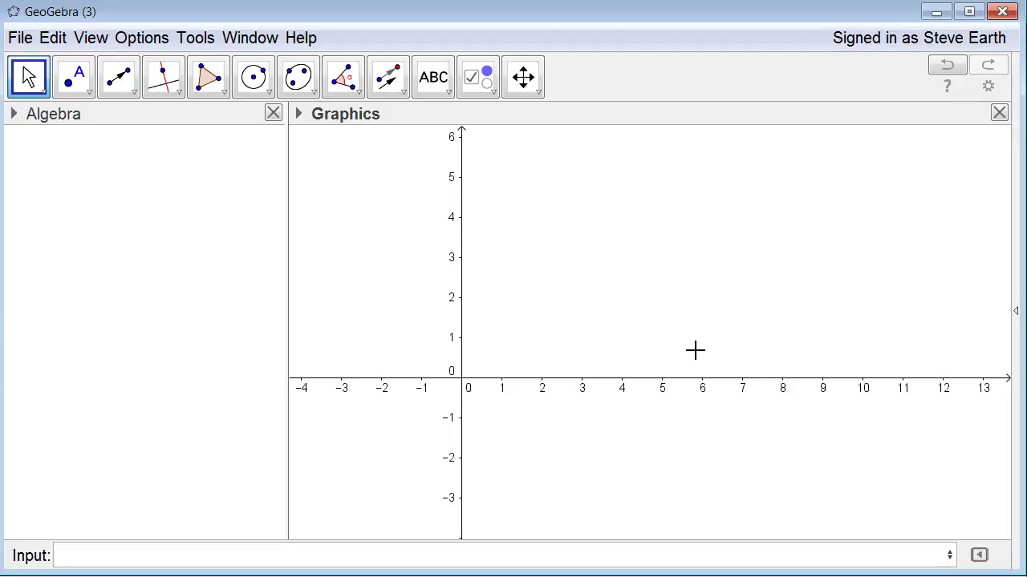
Create the number t=0 and show it as a slider on the graph
{"action": "mouse_move", "coordinate": [695, 350]}
{"action": "left_mouse_down"}
{"action": "mouse_move", "coordinate": [703, 304]}
{"action": "mouse_move", "coordinate": [665, 319]}
{"action": "left_mouse_up"}
{"action": "mouse_move", "coordinate": [634, 403]}
{"action": "left_mouse_down"}
{"action": "mouse_move", "coordinate": [703, 310]}
{"action": "mouse_move", "coordinate": [640, 263]}
{"action": "mouse_move", "coordinate": [457, 458]}
{"action": "mouse_move", "coordinate": [295, 415]}
{"action": "left_mouse_up"}
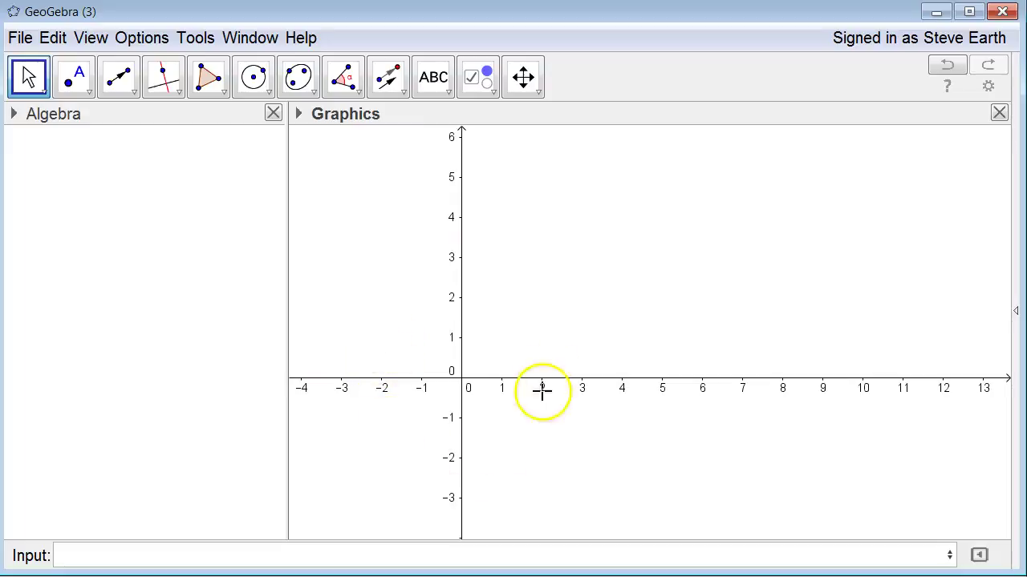
{"action": "left_click", "coordinate": [425, 555]}
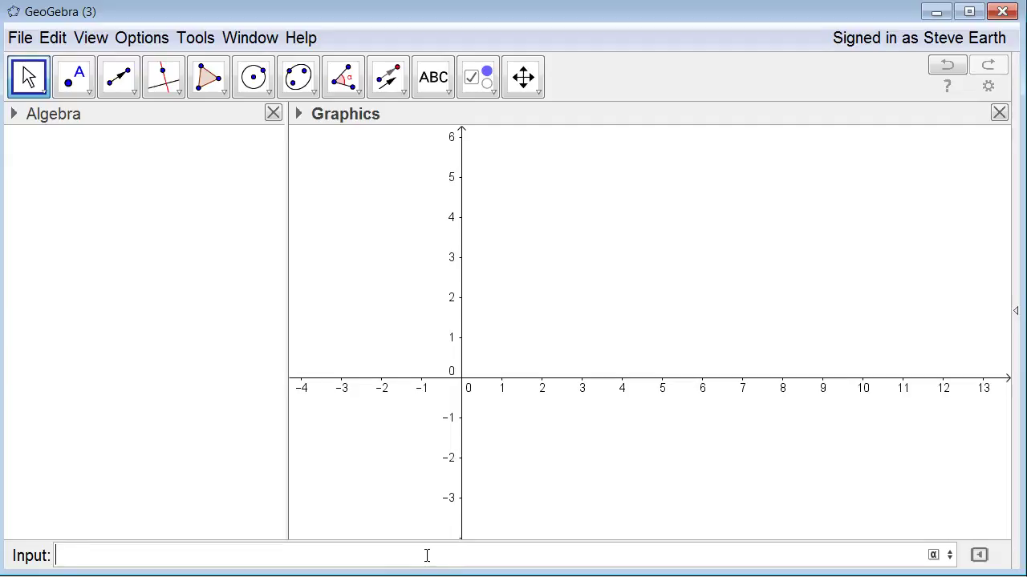
{"action": "type", "text": "t=0"}
{"action": "key", "text": "Return"}
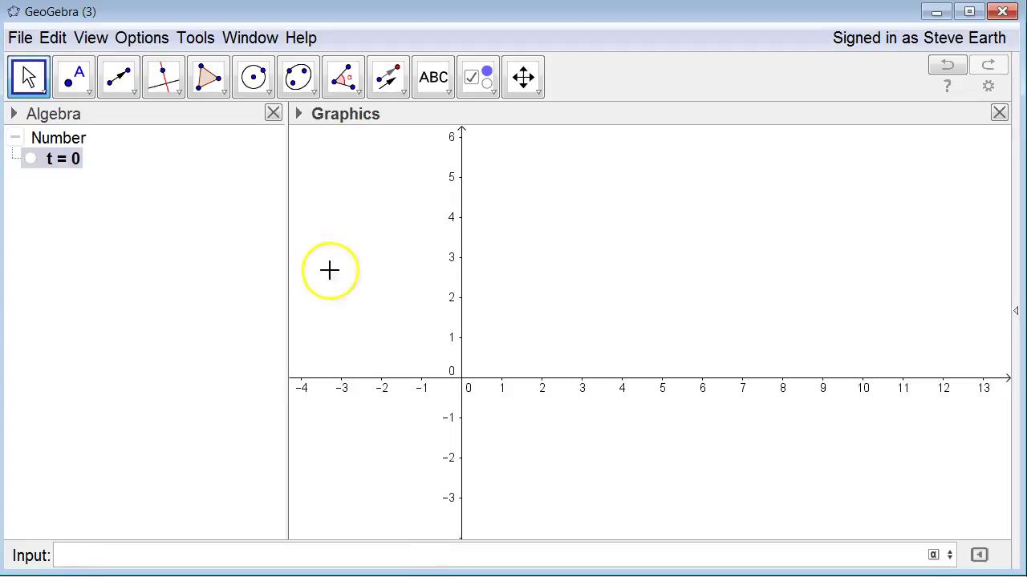
{"action": "left_click", "coordinate": [30, 159]}
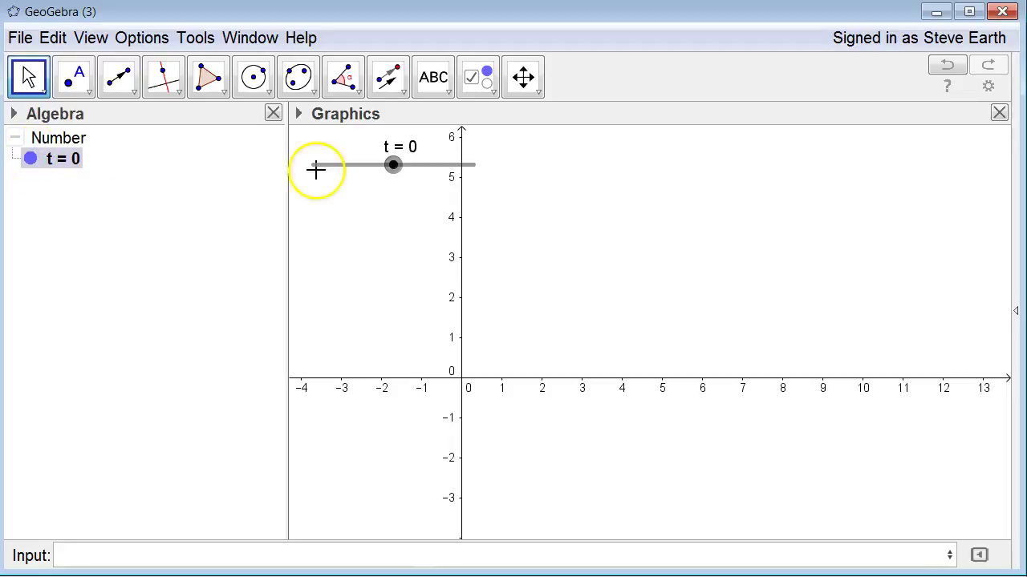
Give slider t a minimum of 0, maximum of 2pi and increment of .01
{"action": "right_click", "coordinate": [393, 166]}
{"action": "left_click", "coordinate": [459, 396]}
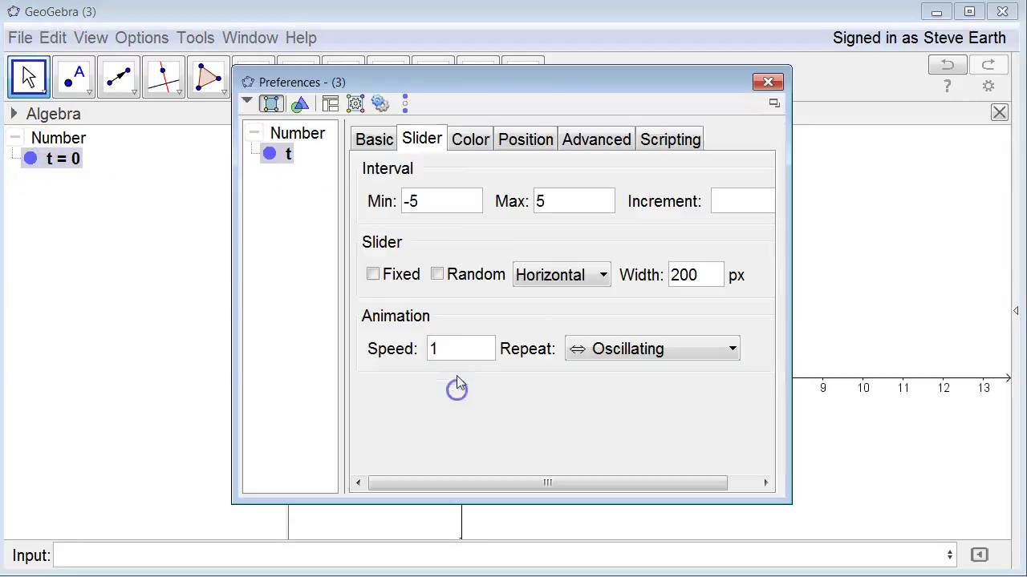
{"action": "left_click_drag", "start_coordinate": [434, 203], "coordinate": [369, 200]}
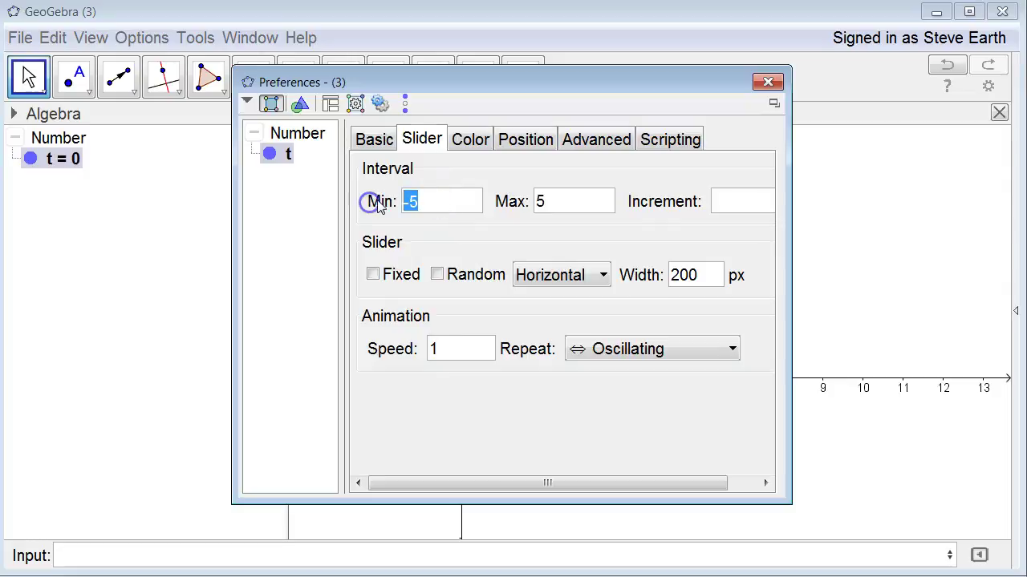
{"action": "type", "text": "0"}
{"action": "left_click", "coordinate": [565, 204]}
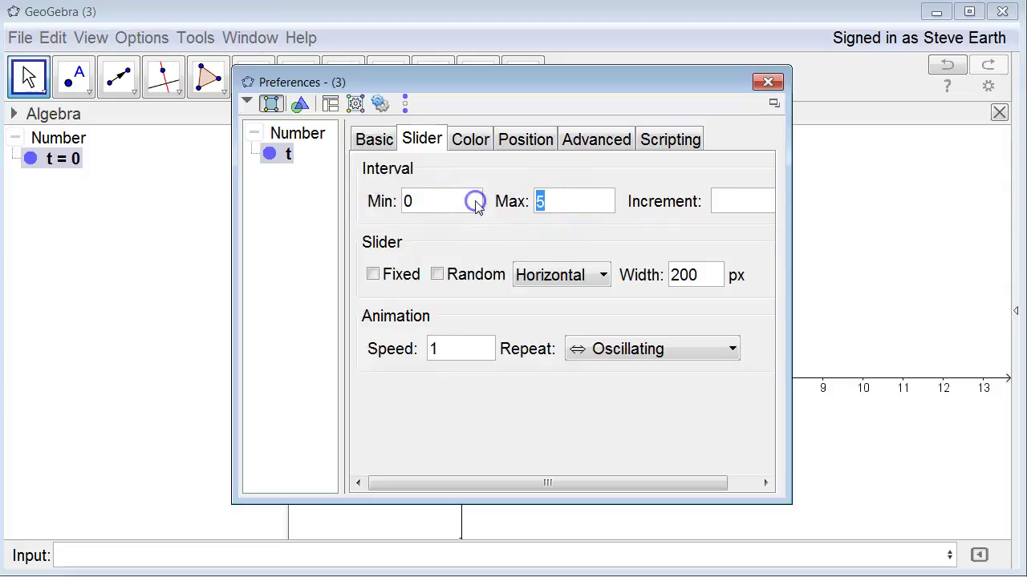
{"action": "type", "text": "2pi"}
{"action": "left_click", "coordinate": [713, 204]}
{"action": "type", "text": ".01"}
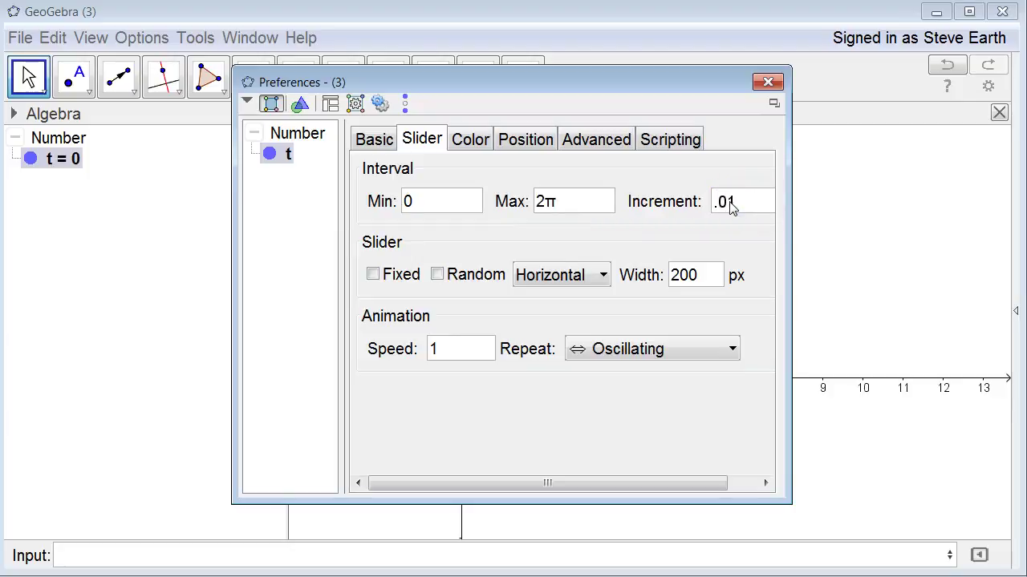
{"action": "left_click", "coordinate": [768, 82]}
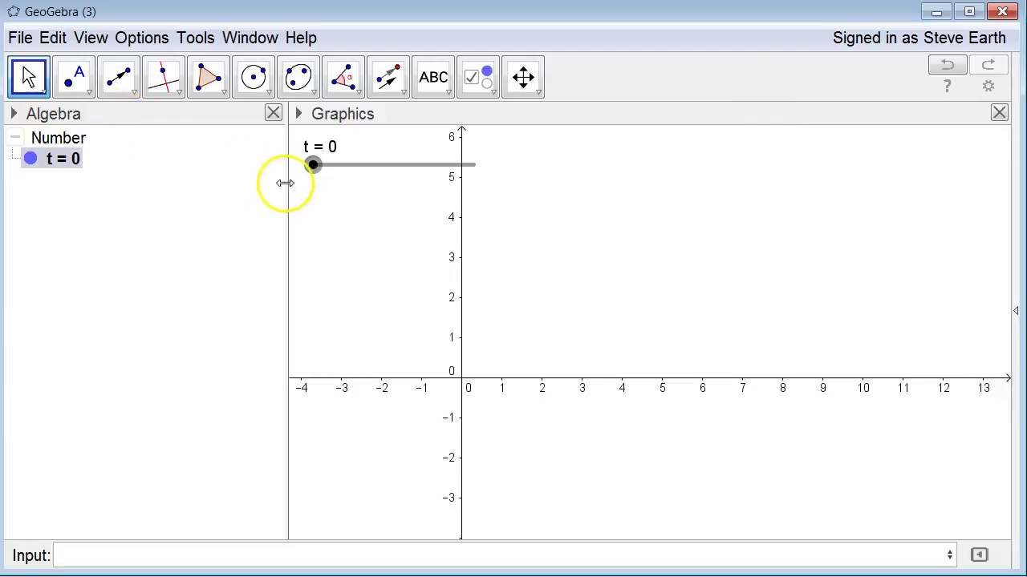
Define A=(cos(t), sin(t)) and drag t to 1.26 to watch A move
{"action": "left_click_drag", "start_coordinate": [314, 165], "coordinate": [278, 190]}
{"action": "left_click", "coordinate": [150, 558]}
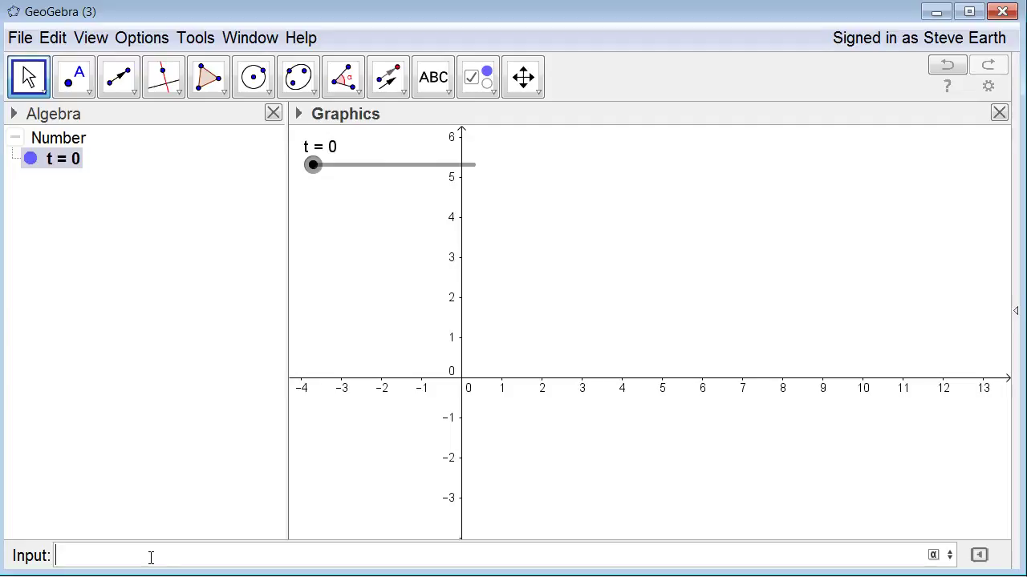
{"action": "type", "text": "A"}
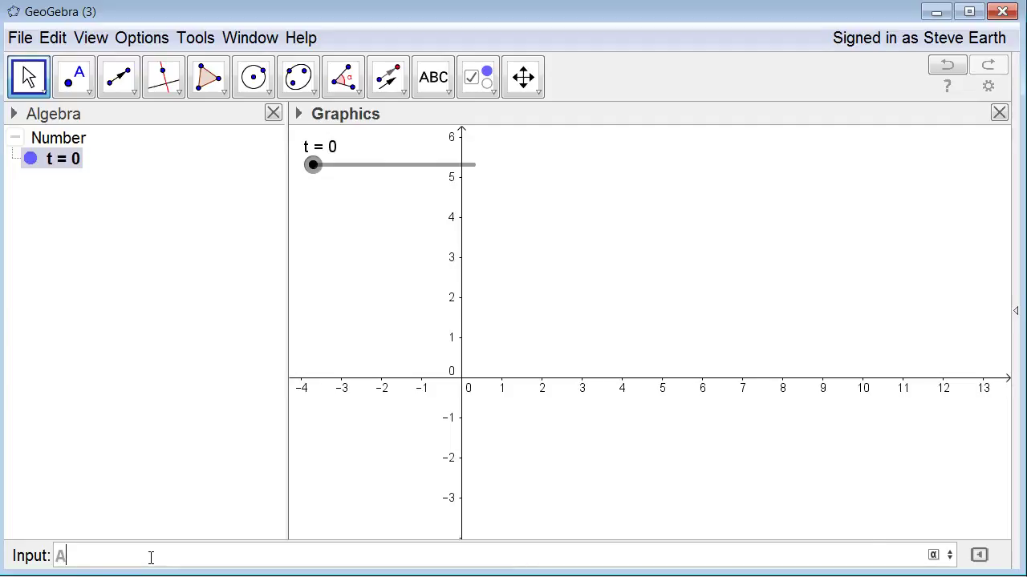
{"action": "type", "text": "=(cos"}
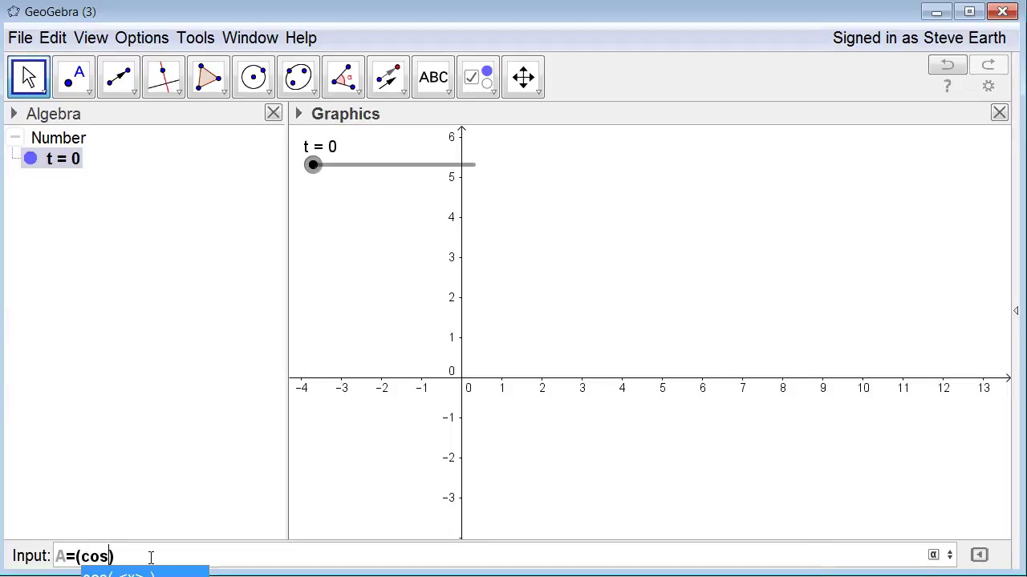
{"action": "key", "text": "Escape"}
{"action": "type", "text": "(t)"}
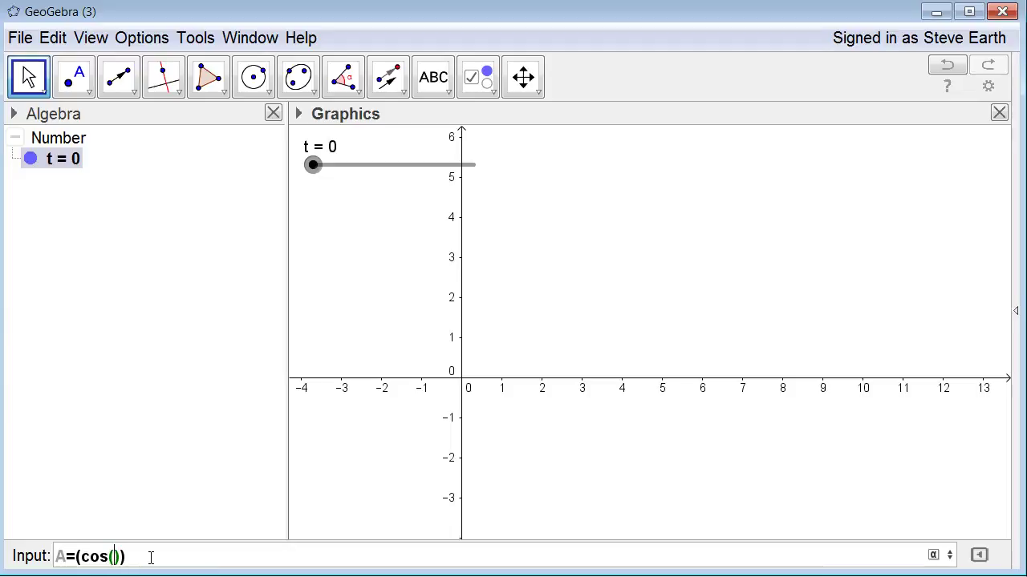
{"action": "type", "text": ",sin"}
{"action": "key", "text": "Escape"}
{"action": "type", "text": "(t"}
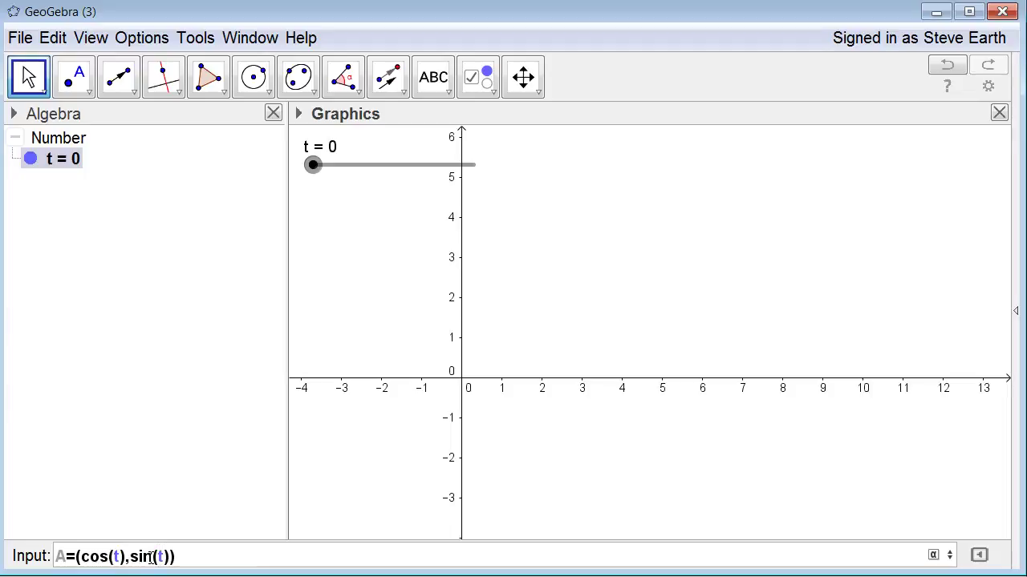
{"action": "key", "text": "Return"}
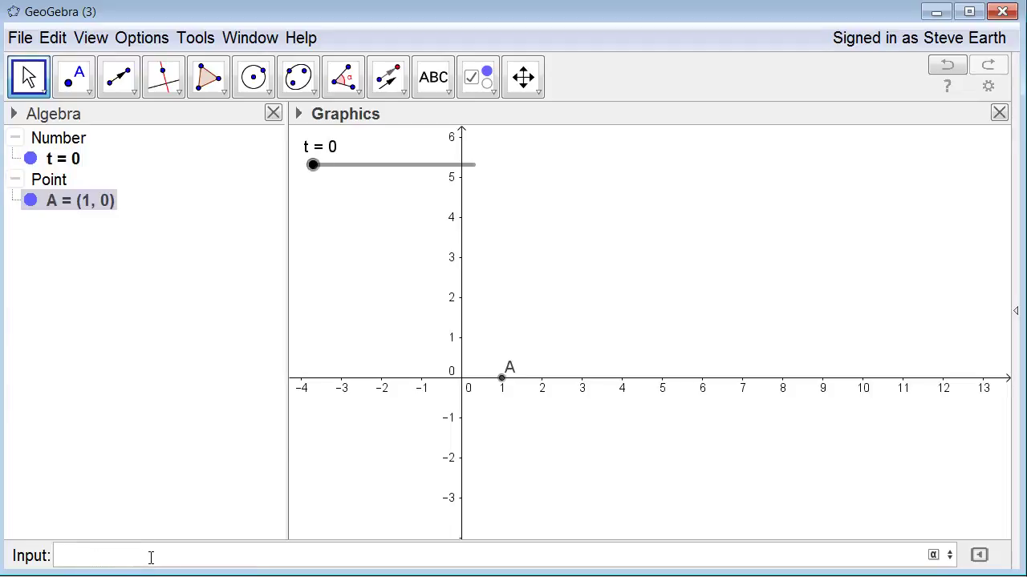
{"action": "left_click_drag", "start_coordinate": [313, 164], "coordinate": [345, 184]}
{"action": "mouse_move", "coordinate": [202, 211]}
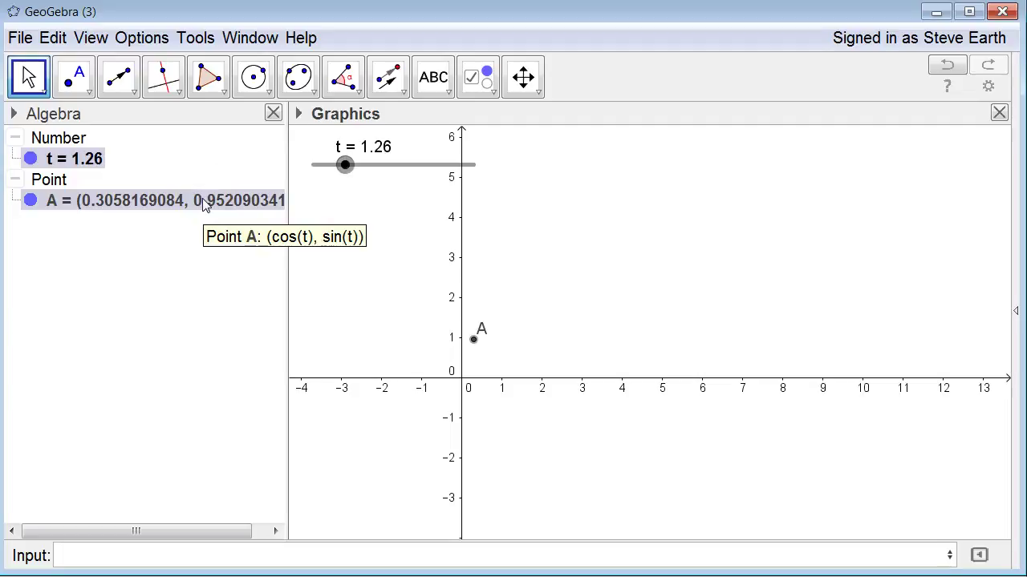
Delete point A and add a hidden function f(t) = cos(t)
{"action": "right_click", "coordinate": [203, 206]}
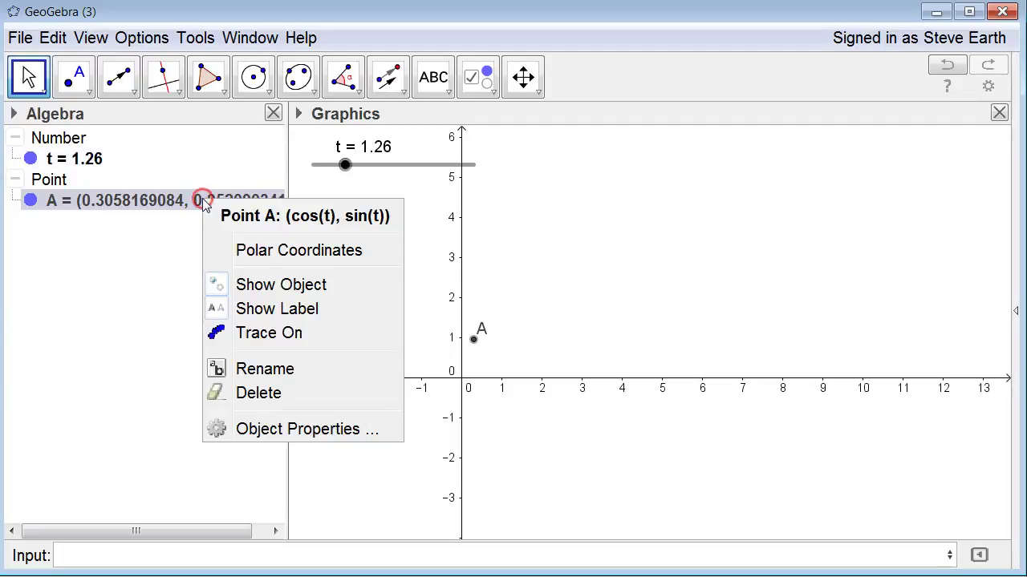
{"action": "left_click", "coordinate": [251, 395]}
{"action": "left_click", "coordinate": [212, 553]}
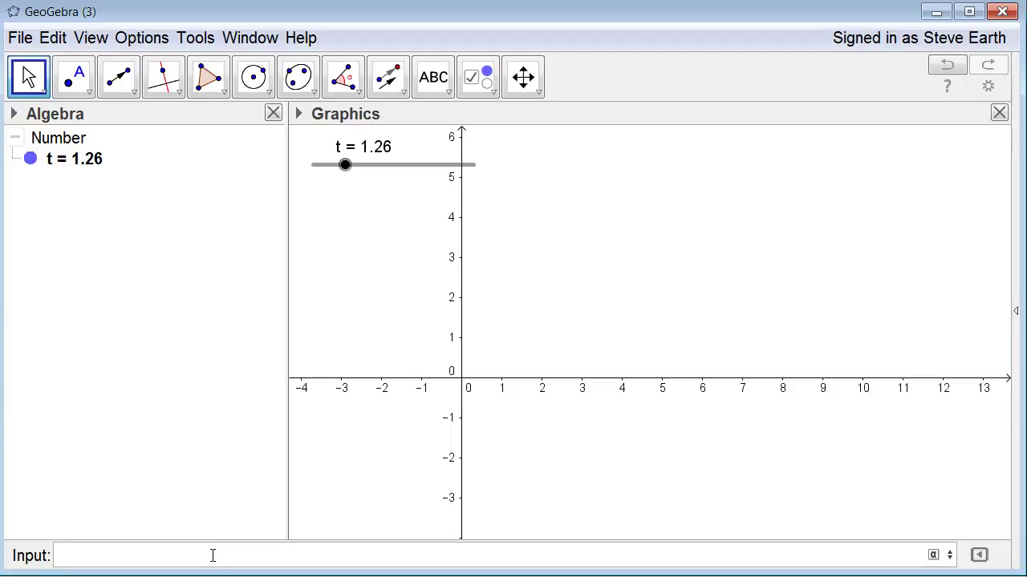
{"action": "type", "text": "f(t) = cos(t"}
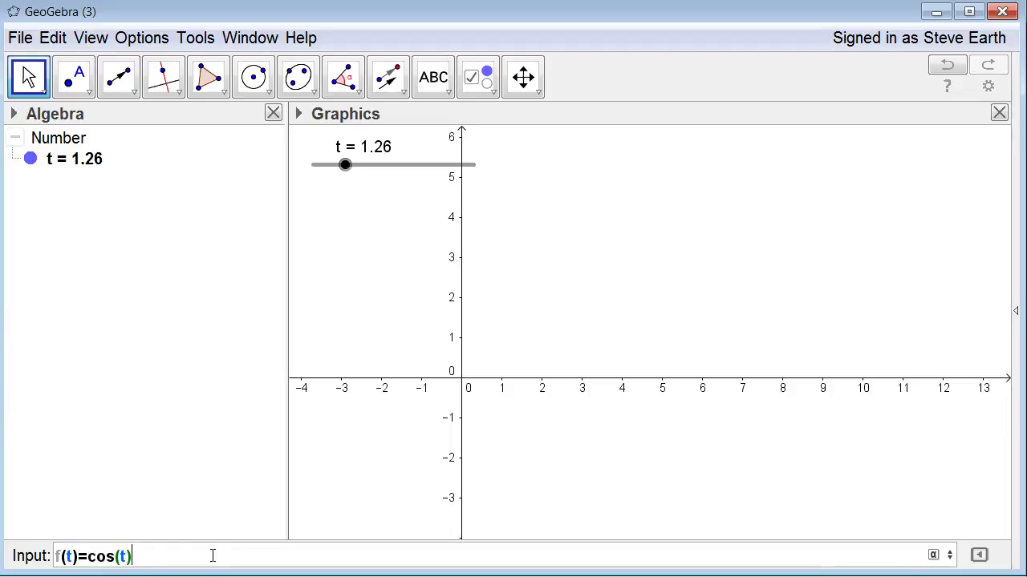
{"action": "key", "text": "Return"}
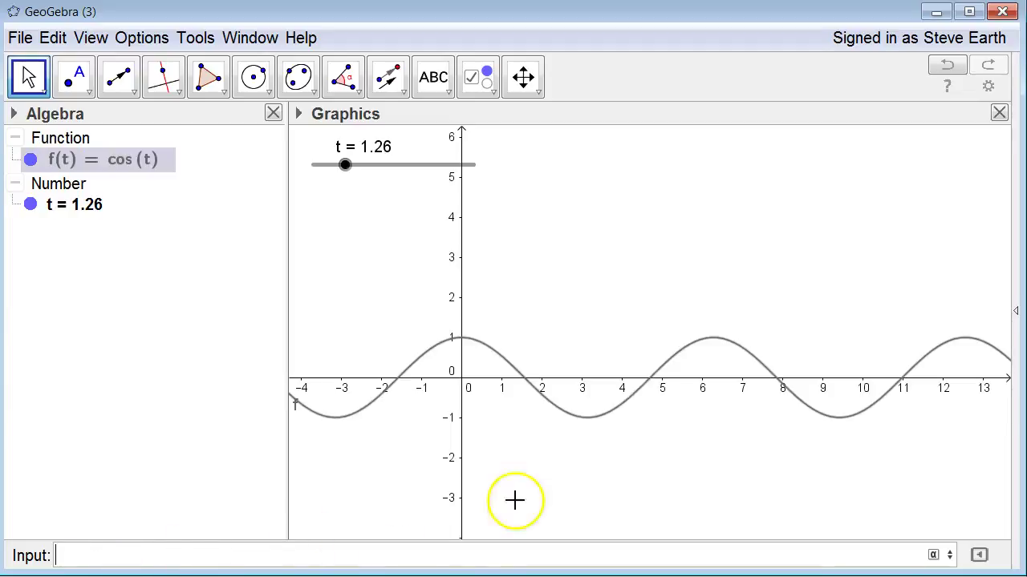
{"action": "left_click", "coordinate": [30, 159]}
Add a hidden function g(t) = sin(t)
{"action": "left_click", "coordinate": [108, 555]}
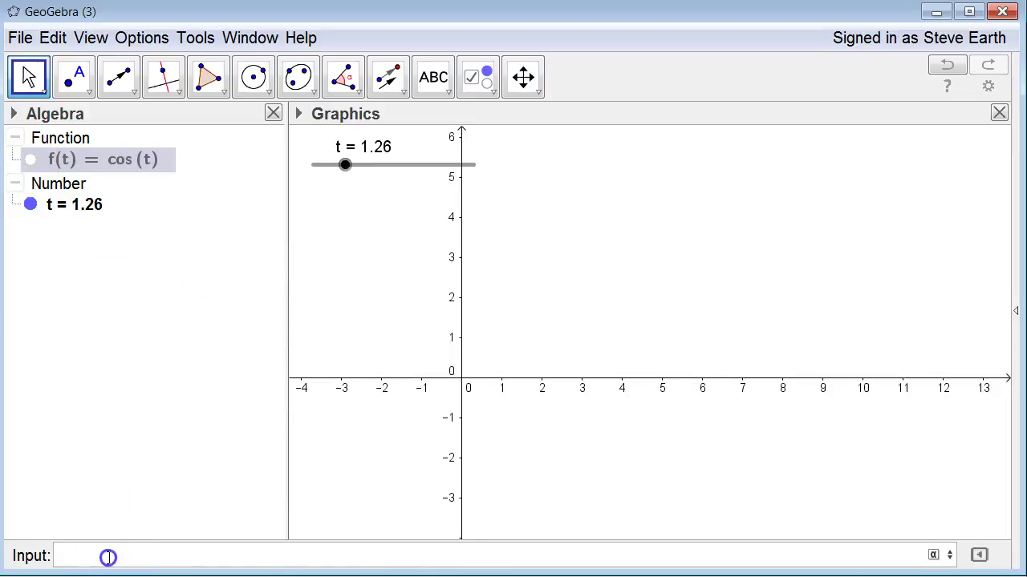
{"action": "type", "text": "g(t)=sin(t)"}
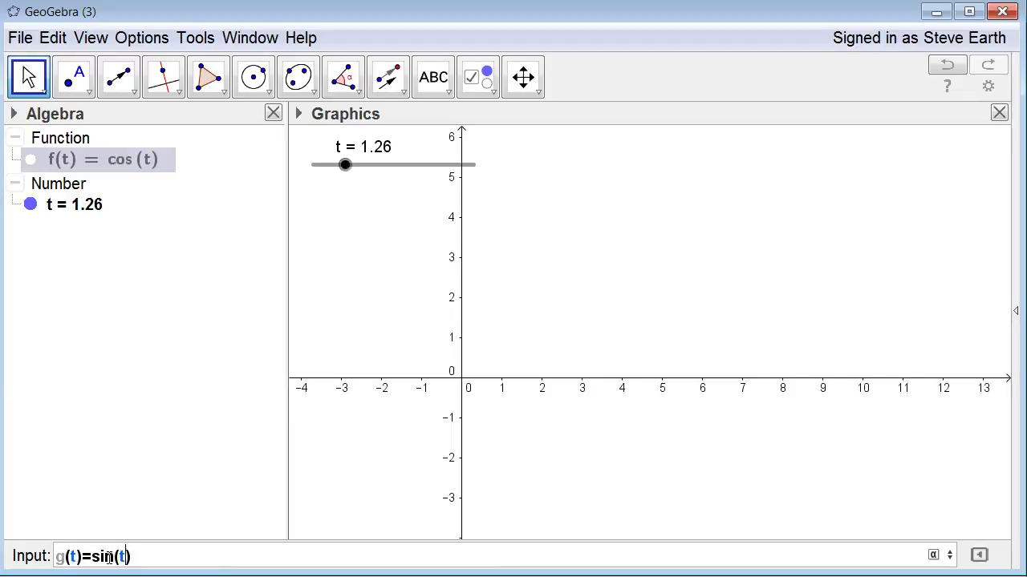
{"action": "key", "text": "Return"}
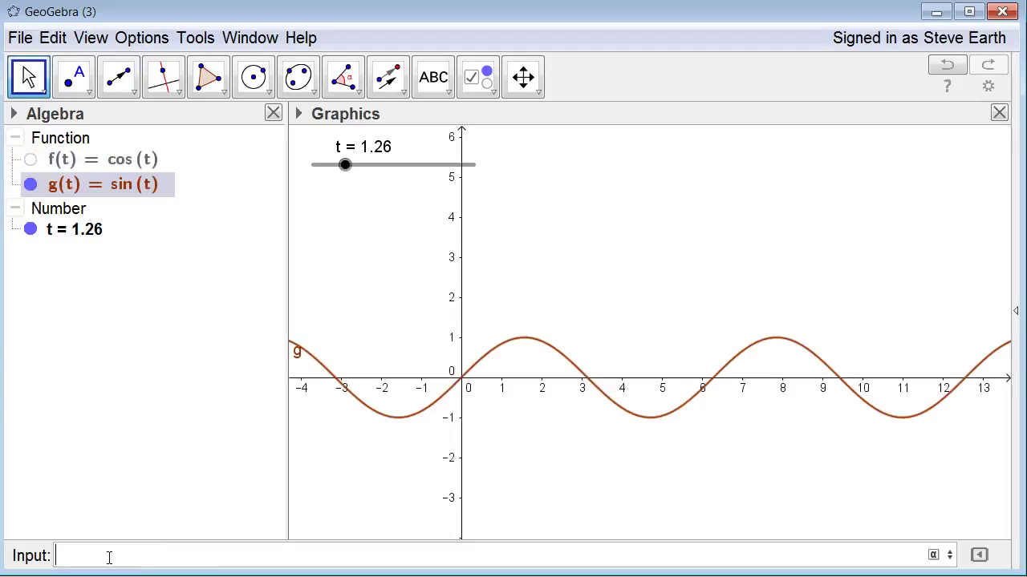
{"action": "left_click", "coordinate": [29, 187]}
{"action": "left_click", "coordinate": [131, 557]}
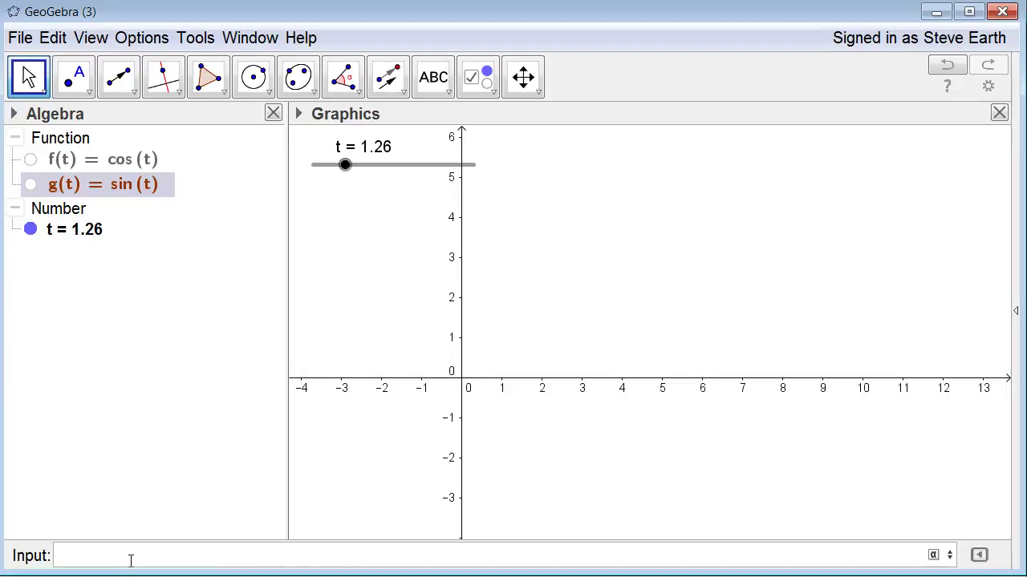
Enter A=(f(t),g(t)), sweep t from 0 to 6.28, and reset it to 0
{"action": "type", "text": "A=("}
{"action": "type", "text": "f(t),g(t"}
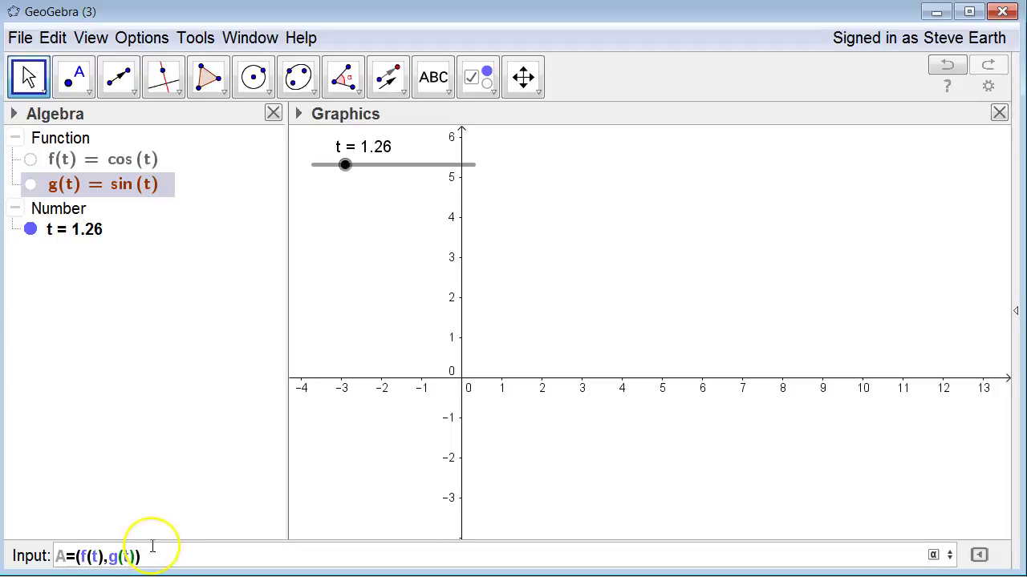
{"action": "key", "text": "Return"}
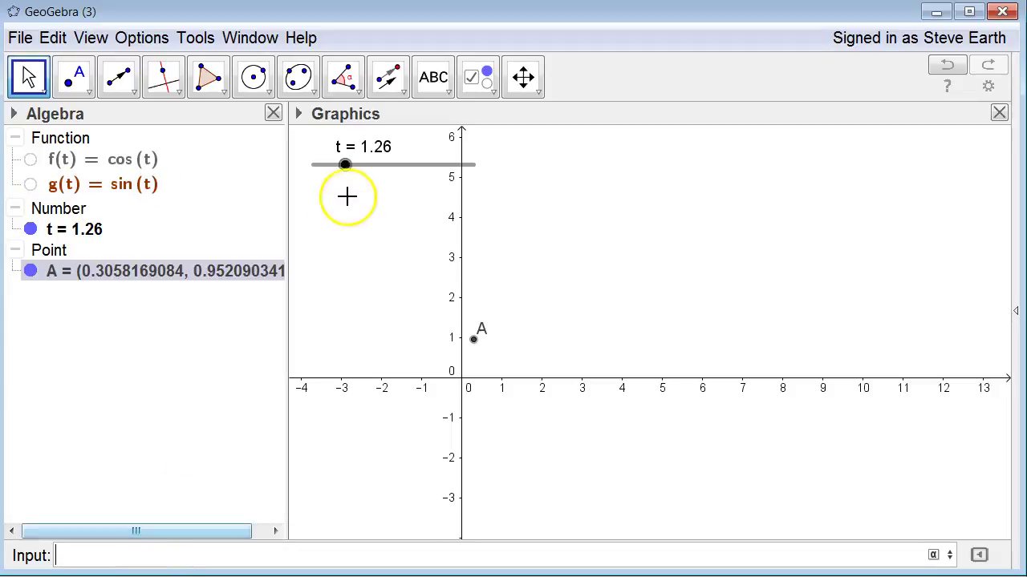
{"action": "left_click_drag", "start_coordinate": [344, 166], "coordinate": [372, 183]}
{"action": "left_click_drag", "start_coordinate": [327, 165], "coordinate": [281, 174]}
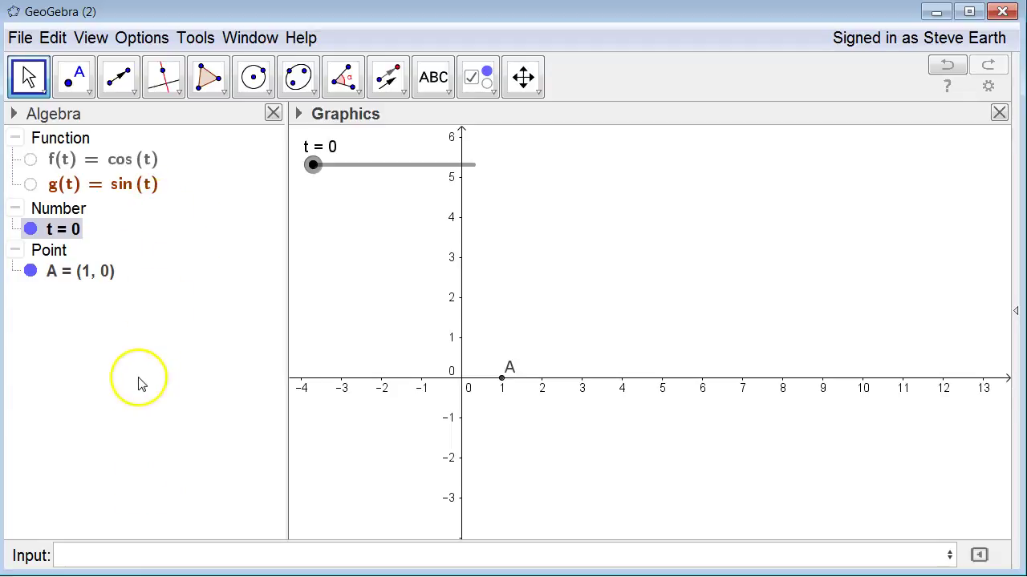
Delete function f(t) from the Algebra view, removing dependent point A too
{"action": "double_click", "coordinate": [110, 166]}
{"action": "left_click", "coordinate": [136, 158]}
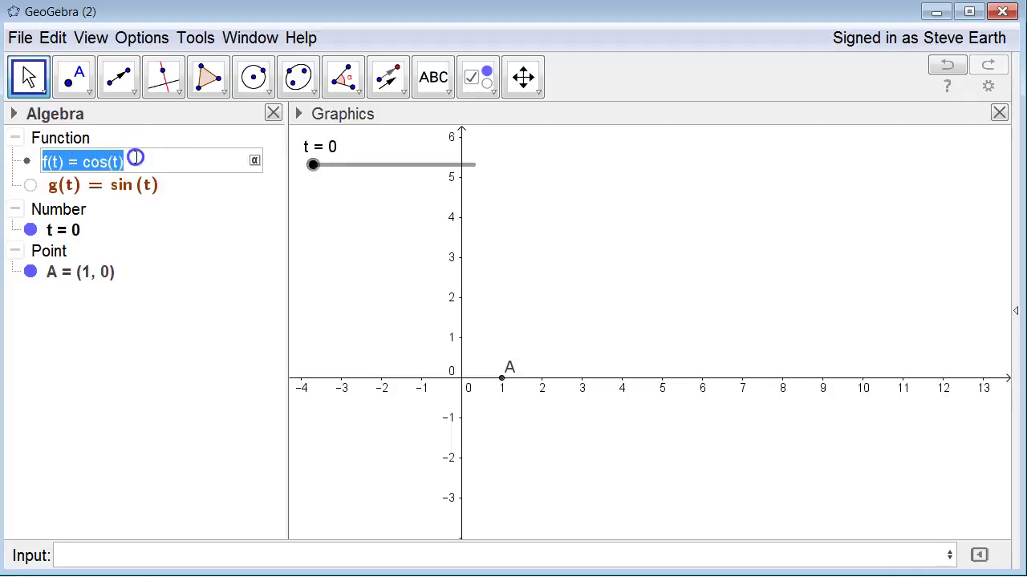
{"action": "left_click", "coordinate": [142, 169]}
{"action": "left_click", "coordinate": [236, 264]}
{"action": "right_click", "coordinate": [88, 160]}
{"action": "left_click", "coordinate": [146, 315]}
{"action": "left_click", "coordinate": [106, 556]}
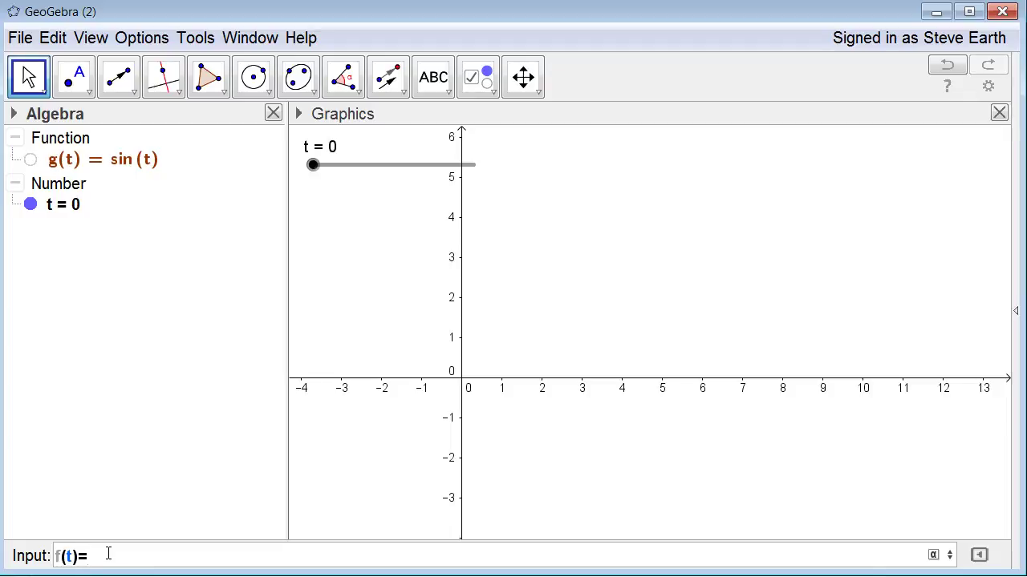
Redefine f(t) as if[1<=t<=5, cos(t)] so cosine draws only on that interval
{"action": "type", "text": "if"}
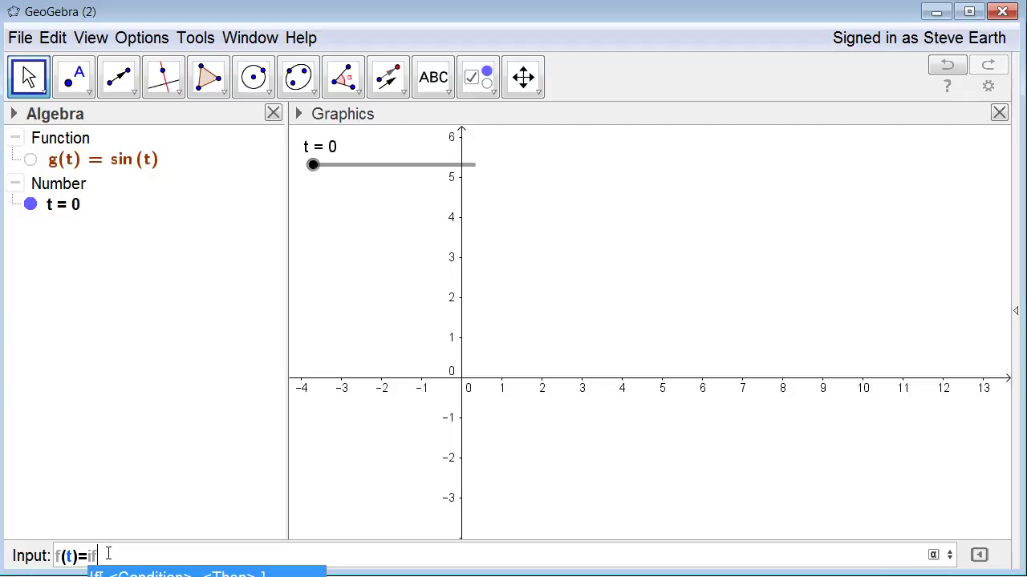
{"action": "type", "text": "[1<=t<=5,cos(t"}
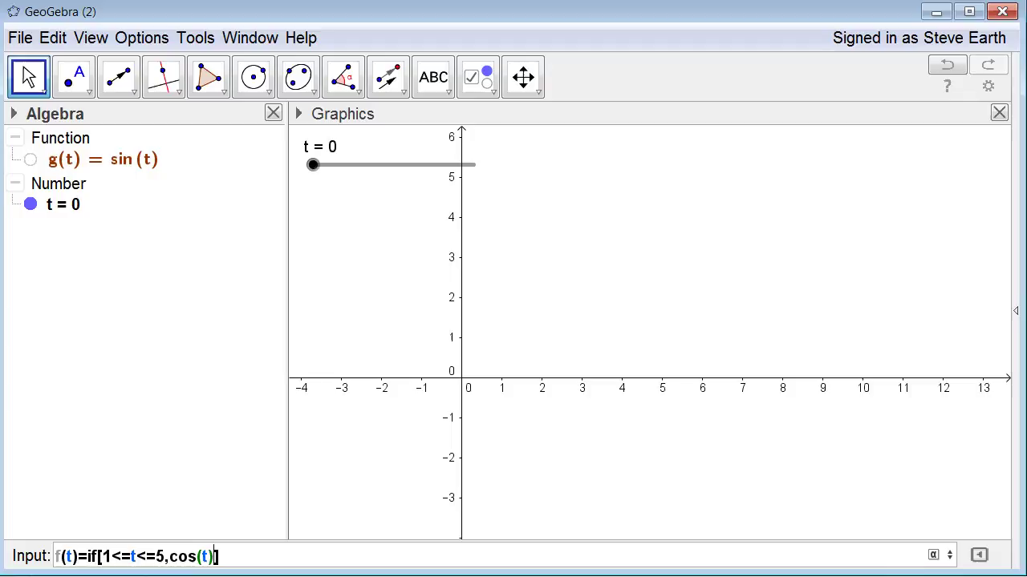
{"action": "left_click", "coordinate": [241, 556]}
{"action": "left_click", "coordinate": [231, 553]}
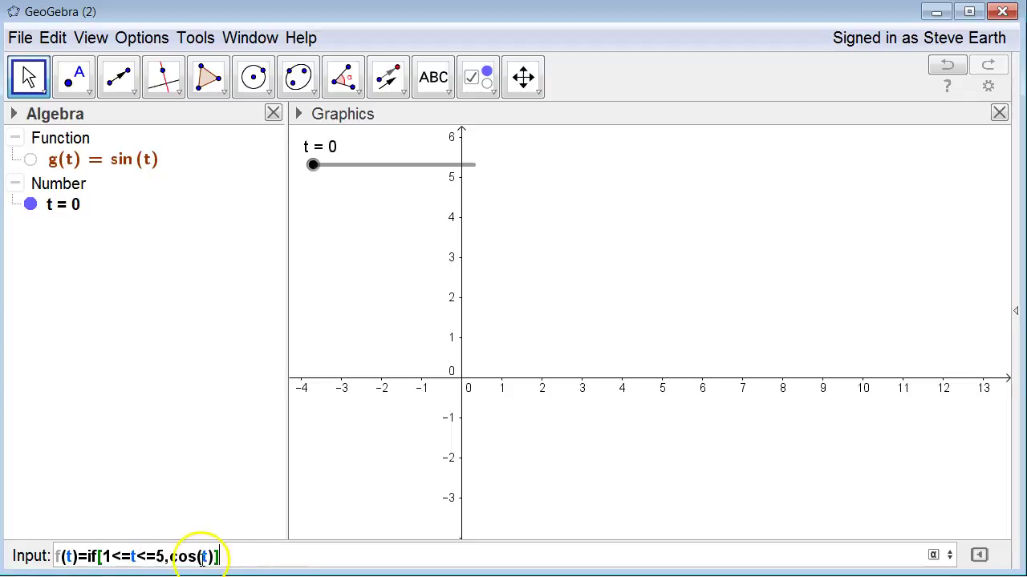
{"action": "left_click_drag", "start_coordinate": [102, 554], "coordinate": [161, 555]}
{"action": "left_click", "coordinate": [263, 554]}
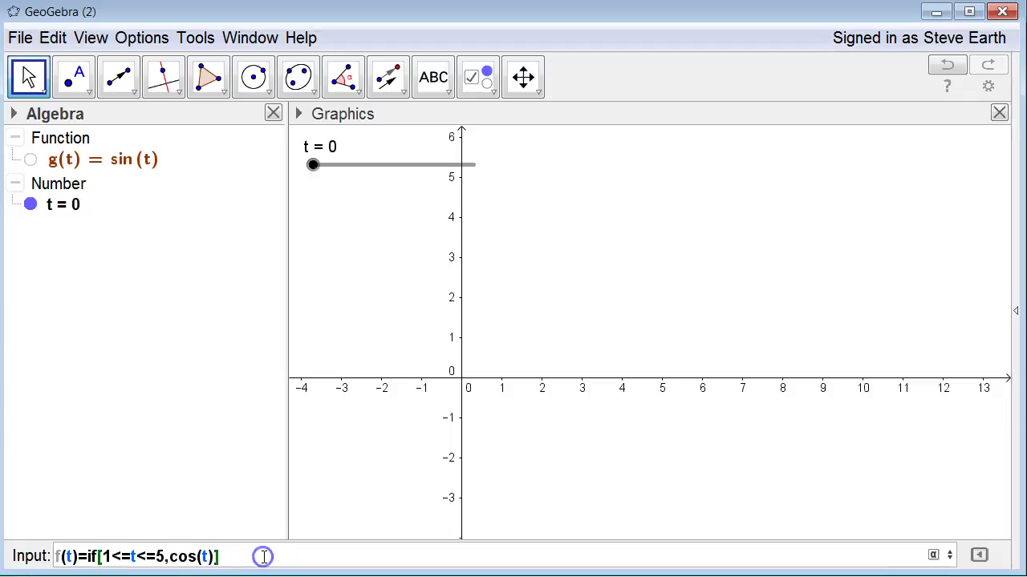
{"action": "left_click", "coordinate": [236, 557]}
{"action": "key", "text": "Return"}
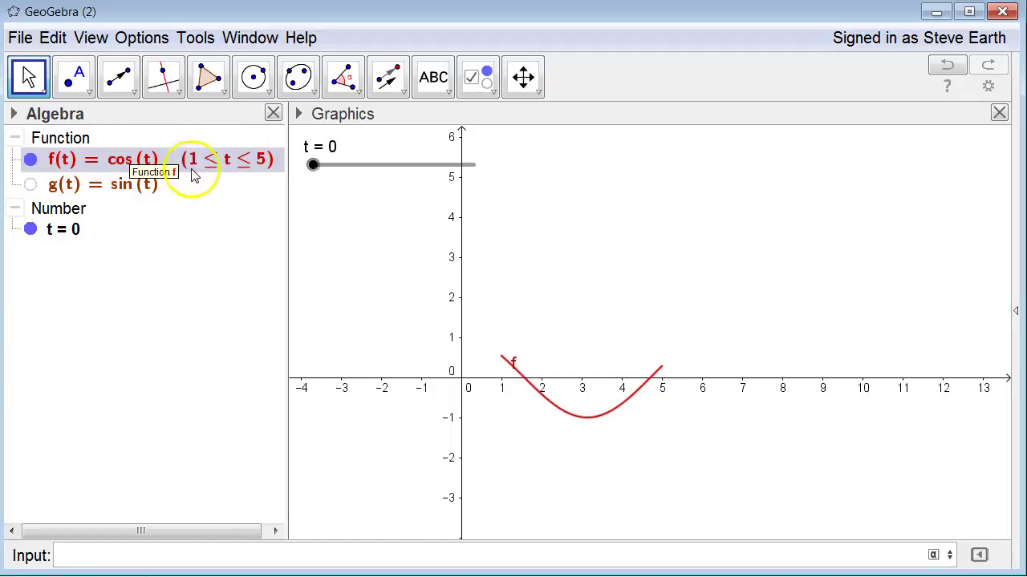
Rewrite g(t) as if(1<=t<=5, sin(t))
{"action": "left_click", "coordinate": [50, 192], "text": "ctrl"}
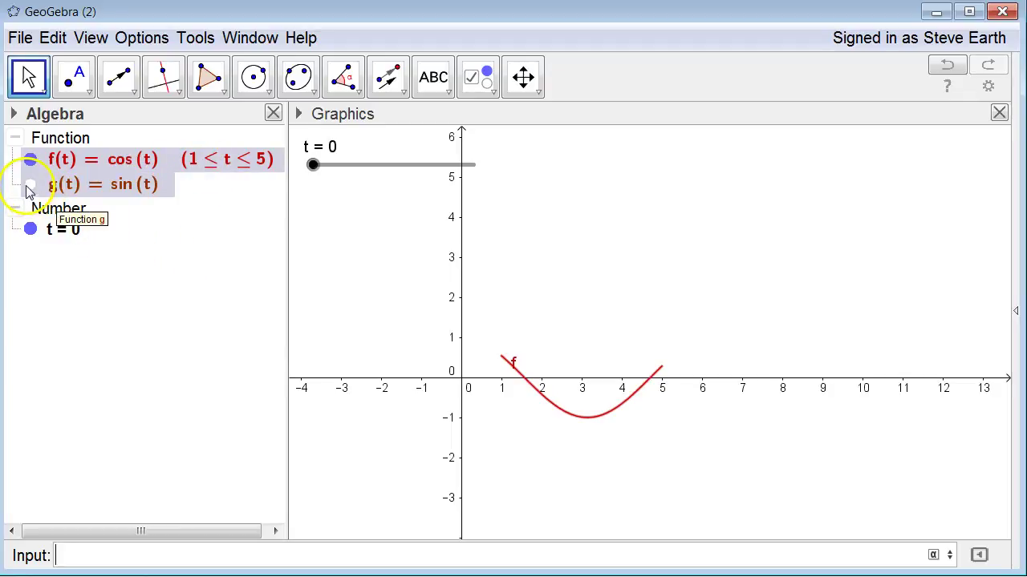
{"action": "double_click", "coordinate": [83, 186]}
{"action": "left_click", "coordinate": [83, 191]}
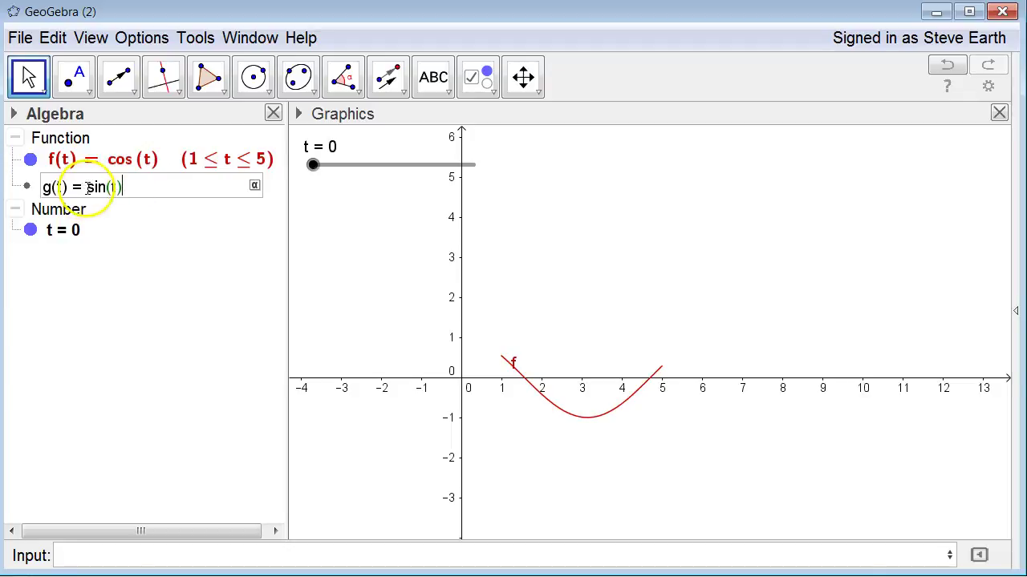
{"action": "type", "text": "of"}
{"action": "type", "text": "("}
{"action": "key", "text": "BackSpace"}
{"action": "key", "text": "BackSpace"}
{"action": "key", "text": "BackSpace"}
{"action": "type", "text": "if("}
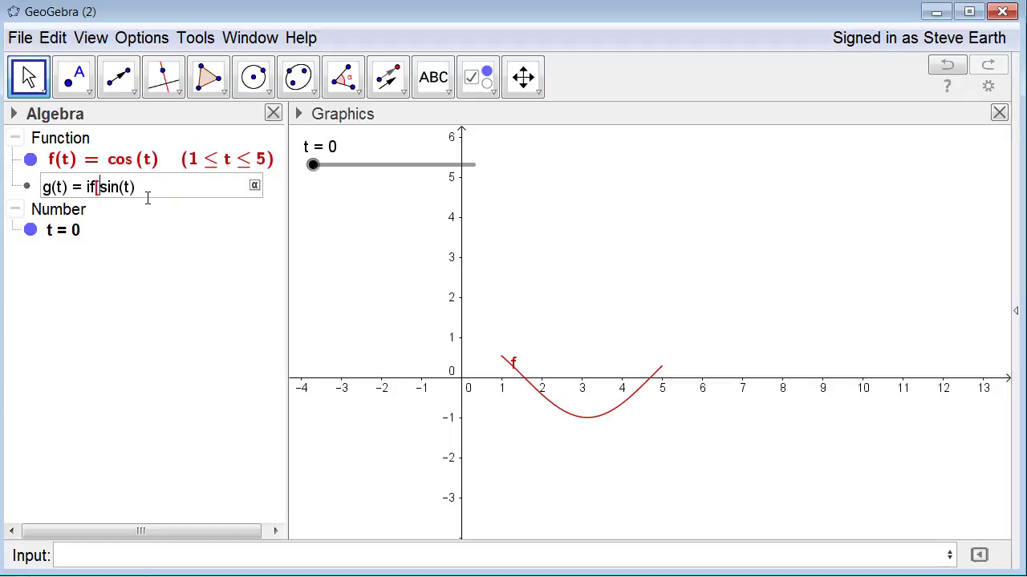
{"action": "type", "text": "1<=t<=5,"}
{"action": "left_click", "coordinate": [191, 187]}
{"action": "left_click", "coordinate": [213, 188]}
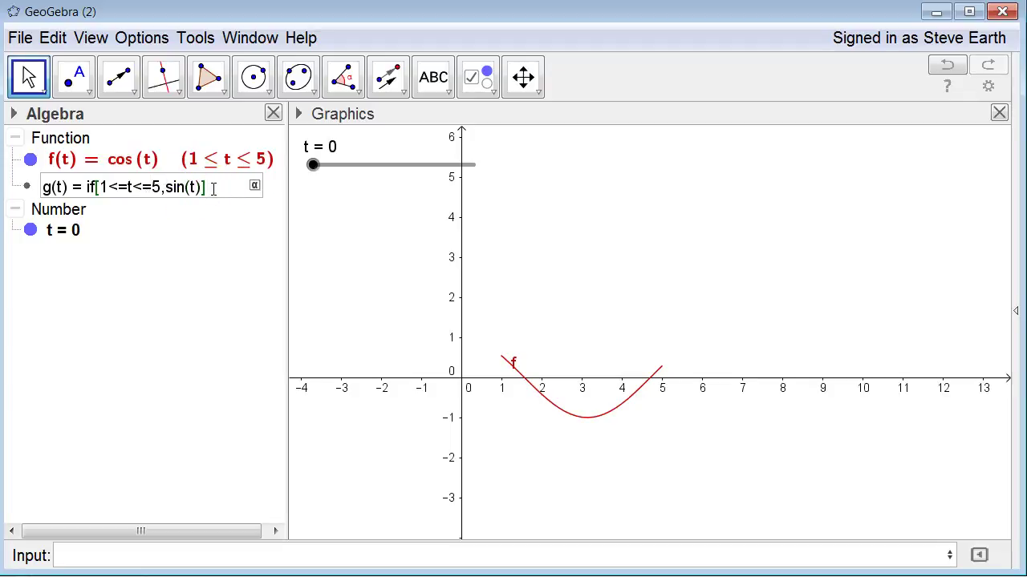
{"action": "key", "text": "Return"}
Hide both the f(t) cosine and g(t) sine curves
{"action": "left_click", "coordinate": [213, 195]}
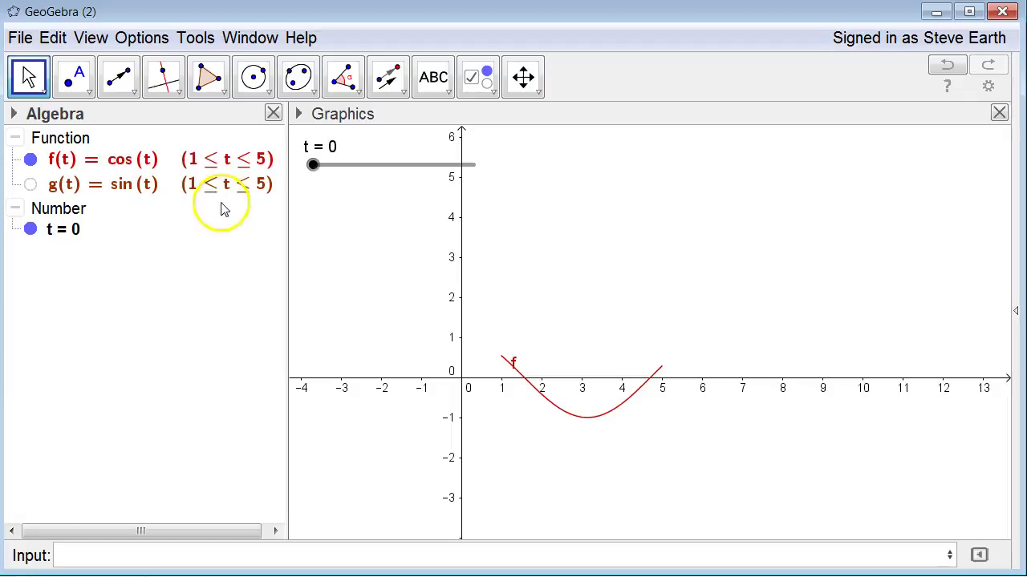
{"action": "left_click", "coordinate": [30, 159]}
{"action": "left_click", "coordinate": [31, 185]}
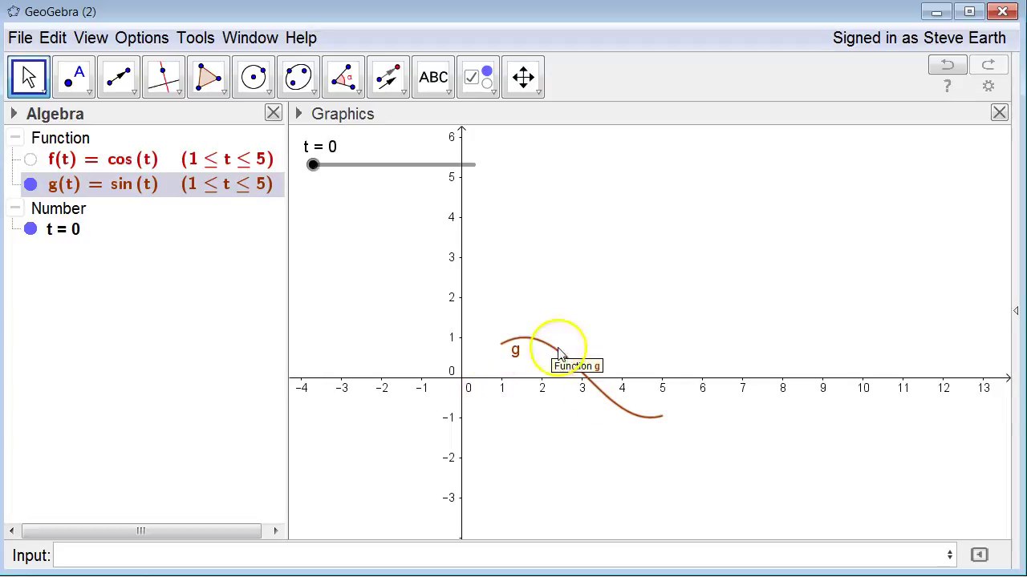
{"action": "left_click", "coordinate": [29, 185]}
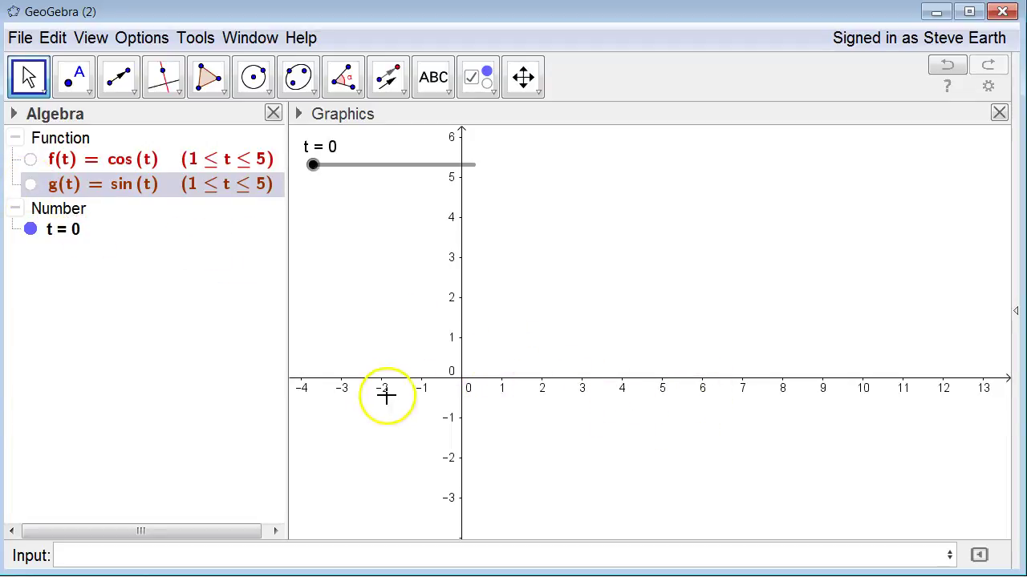
{"action": "left_click", "coordinate": [167, 554]}
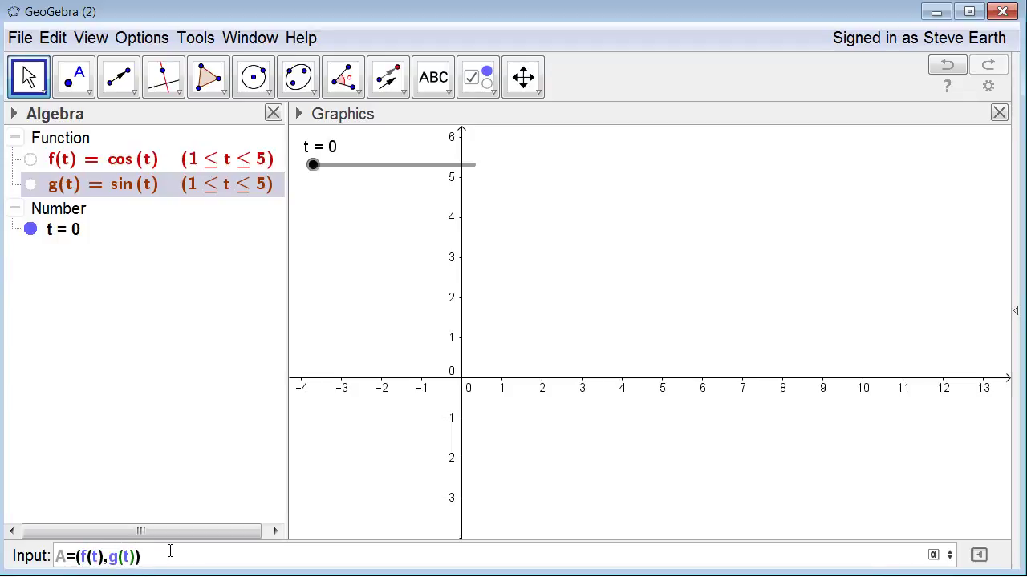
Create A=(f(t),g(t)) and drag slider t to test where A appears
{"action": "key", "text": "Return"}
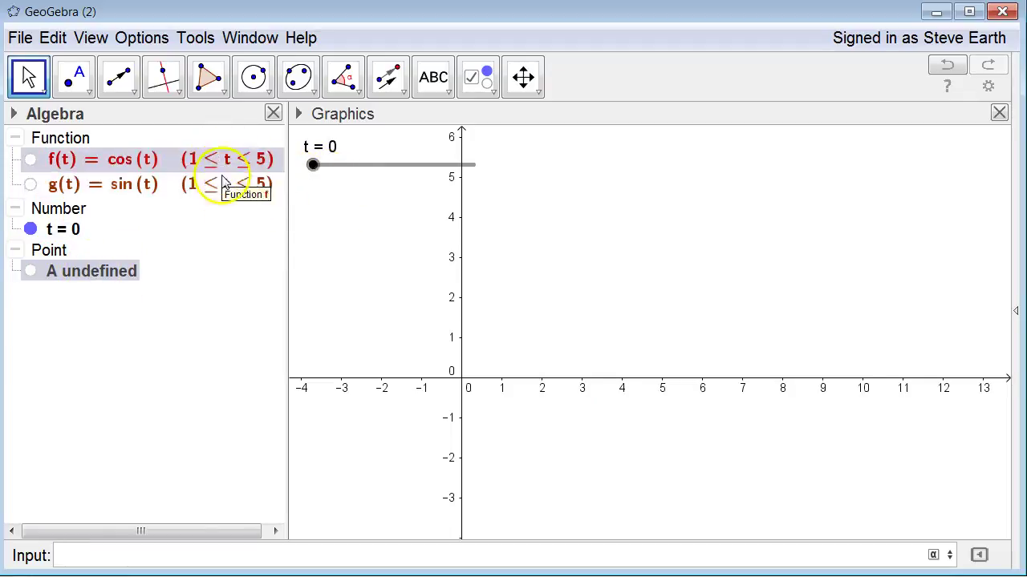
{"action": "left_click", "coordinate": [313, 171]}
{"action": "left_click_drag", "start_coordinate": [313, 174], "coordinate": [245, 171]}
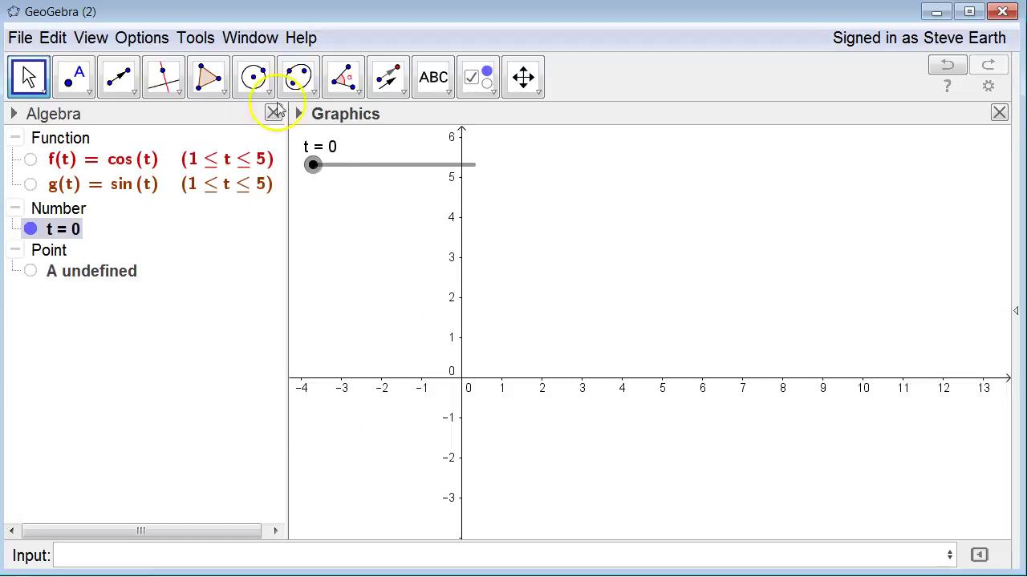
Set t to 0.19 and select the Check Box tool from the slider tool group
{"action": "left_click_drag", "start_coordinate": [312, 164], "coordinate": [318, 192]}
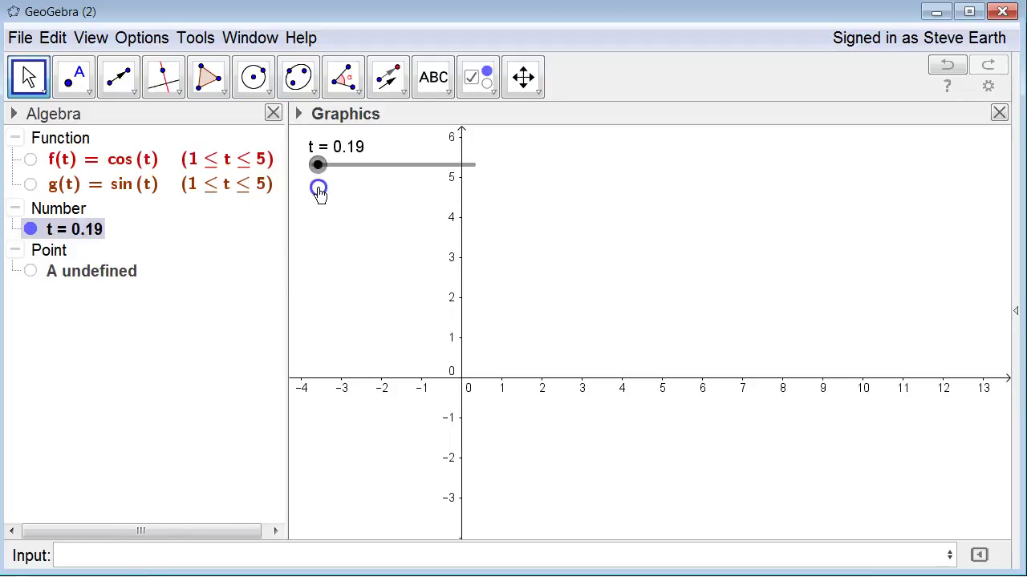
{"action": "left_click", "coordinate": [490, 92]}
{"action": "left_click", "coordinate": [460, 119]}
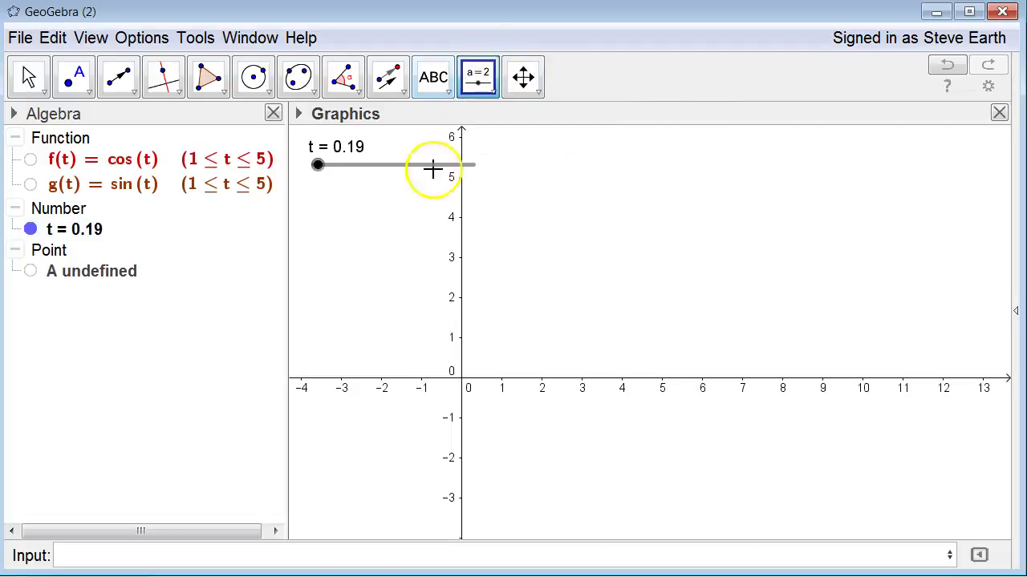
{"action": "left_click", "coordinate": [494, 92]}
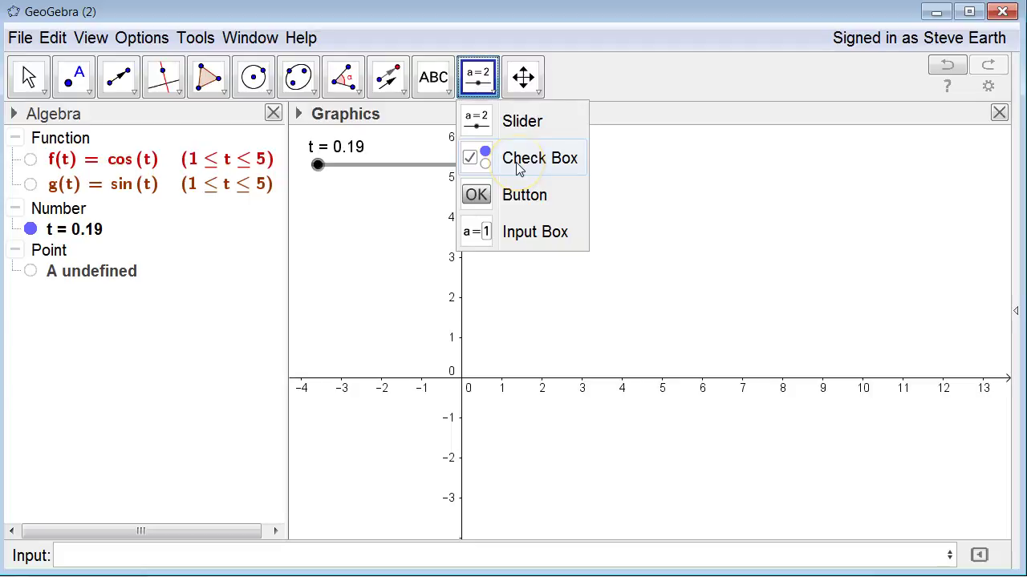
{"action": "left_click", "coordinate": [471, 161]}
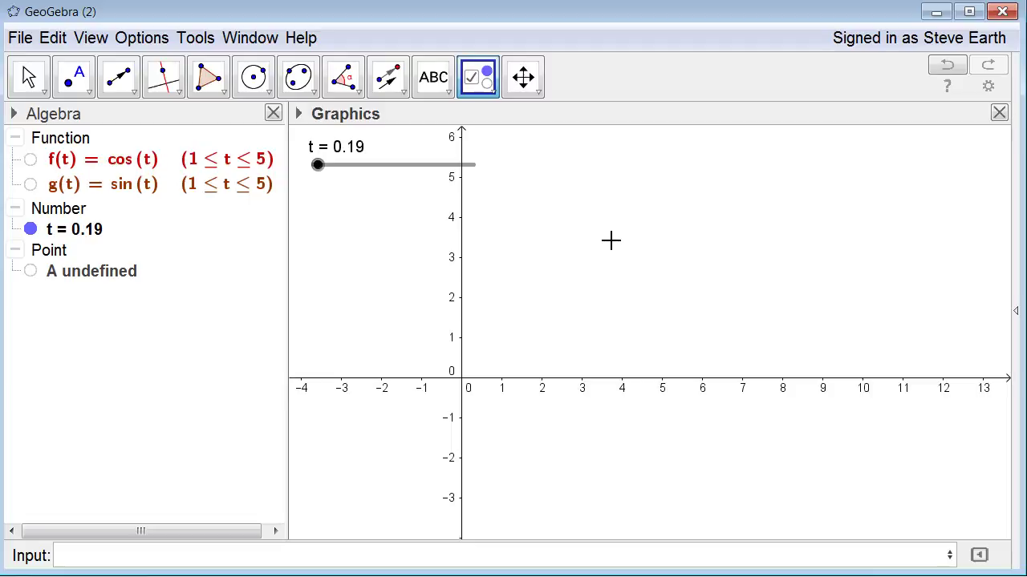
Place a checkbox captioned 'move the ant' on the graph, creating Boolean a
{"action": "left_click", "coordinate": [617, 194]}
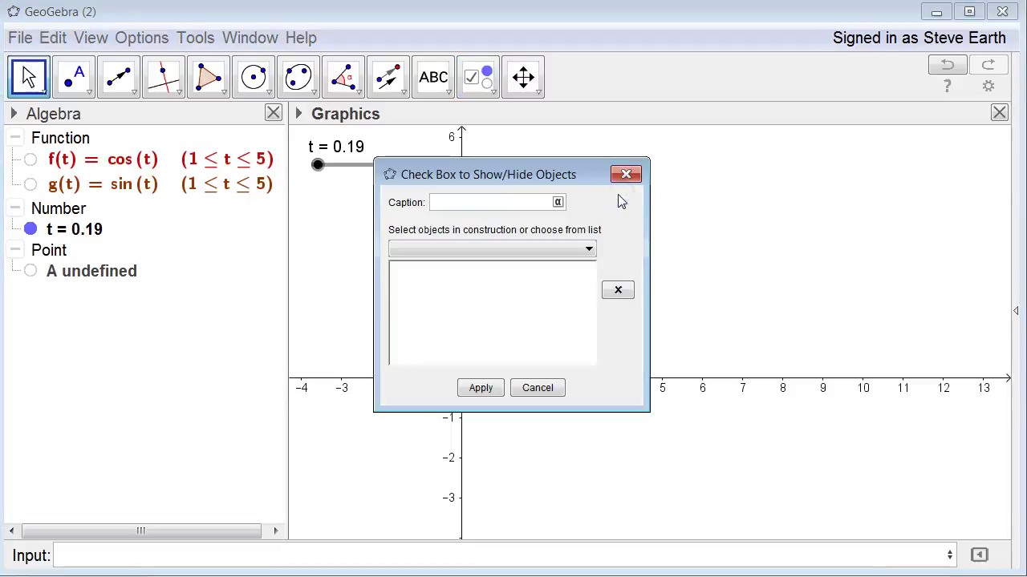
{"action": "left_click", "coordinate": [473, 201]}
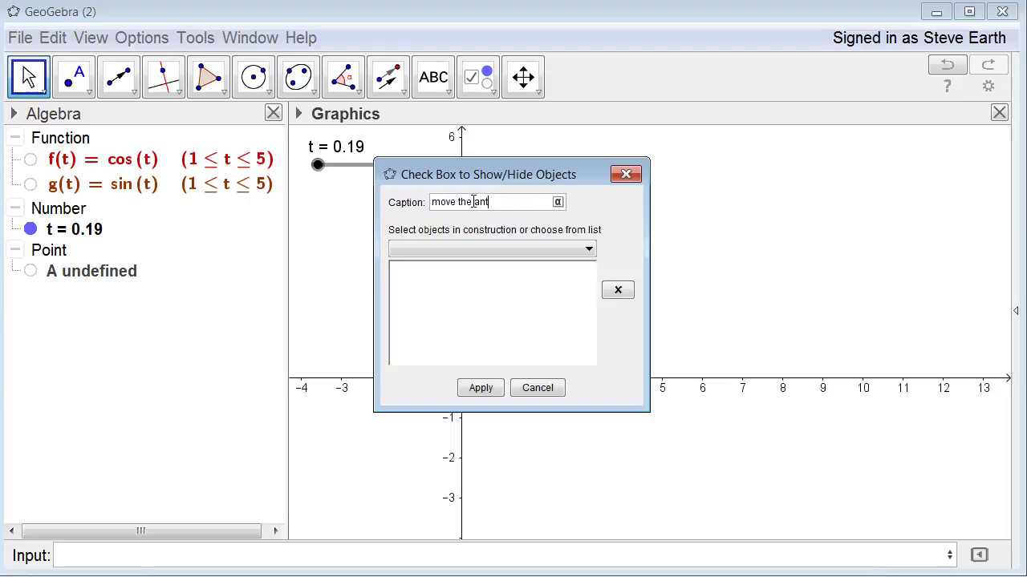
{"action": "left_click", "coordinate": [581, 248]}
{"action": "left_click", "coordinate": [482, 389]}
{"action": "left_click", "coordinate": [482, 389]}
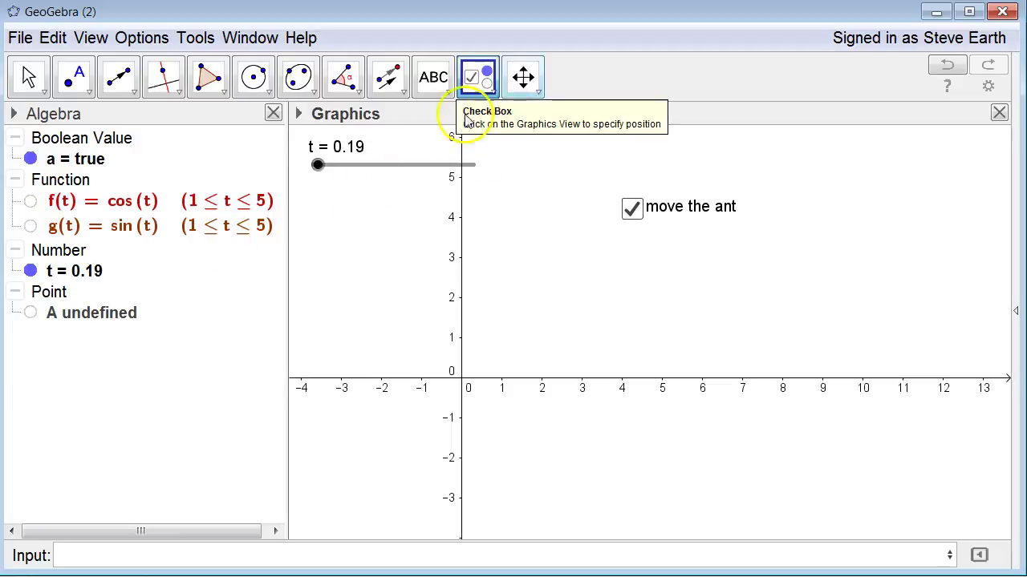
Switch back to the Move tool
{"action": "left_click", "coordinate": [30, 79]}
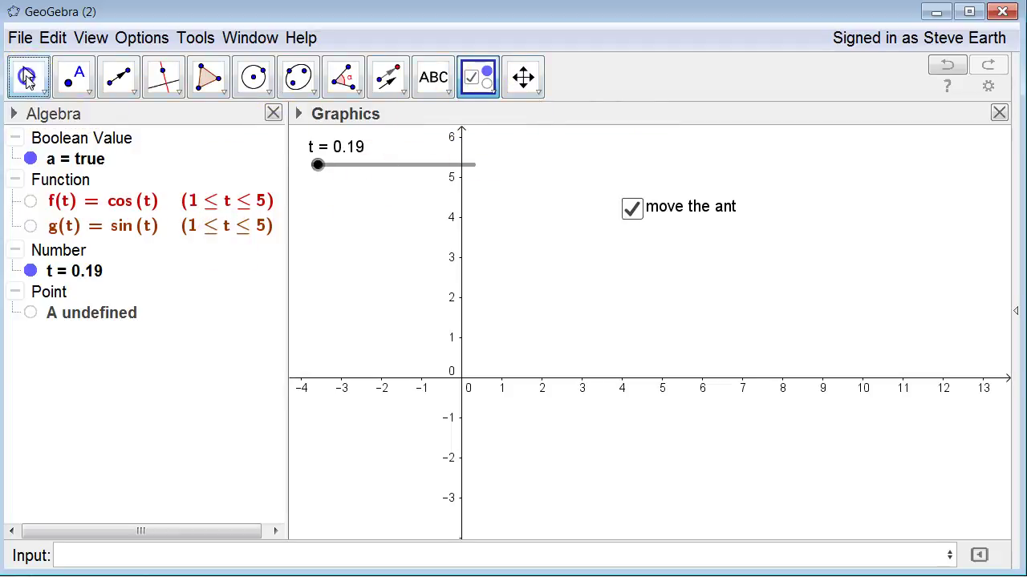
{"action": "left_click", "coordinate": [30, 78]}
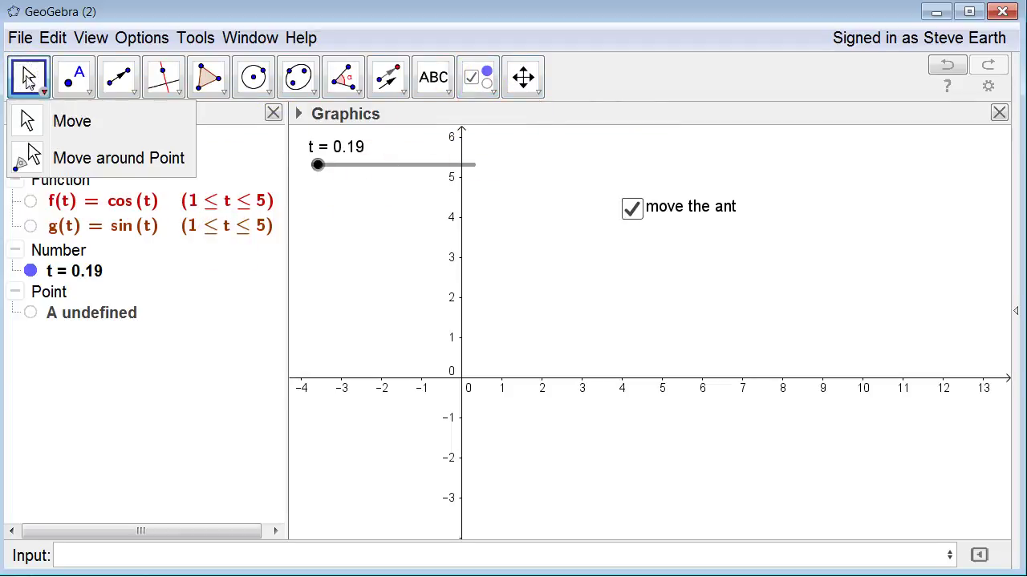
{"action": "left_click", "coordinate": [24, 120]}
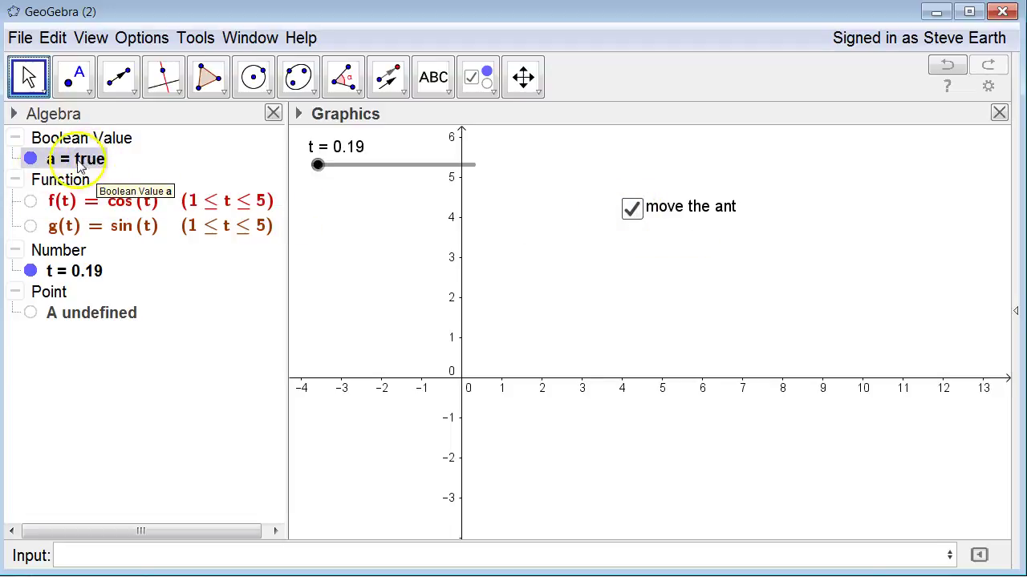
Toggle 'move the ant' repeatedly, leave it unchecked, and nudge slider t to 0.13
{"action": "left_click", "coordinate": [631, 209]}
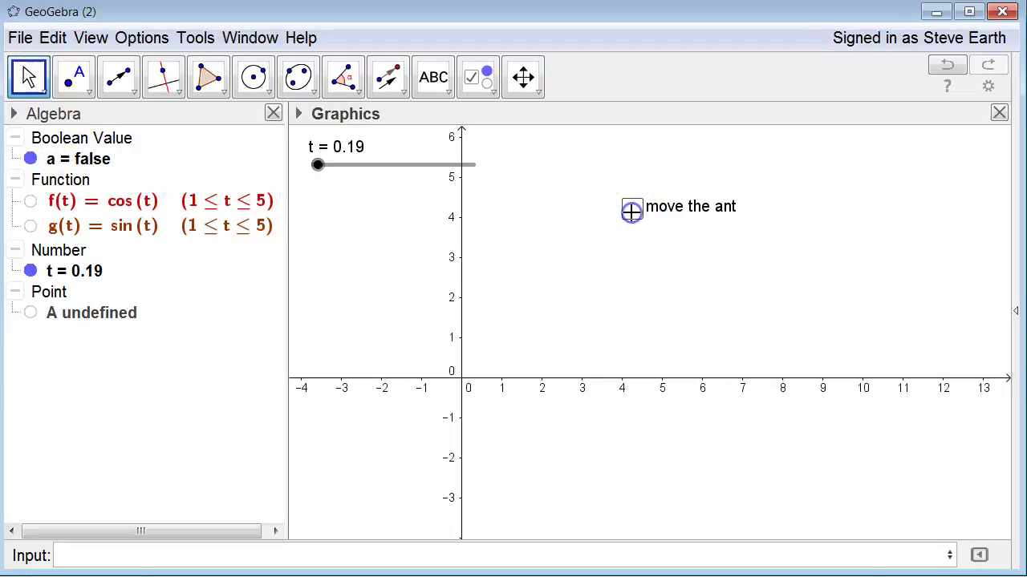
{"action": "left_click", "coordinate": [633, 207]}
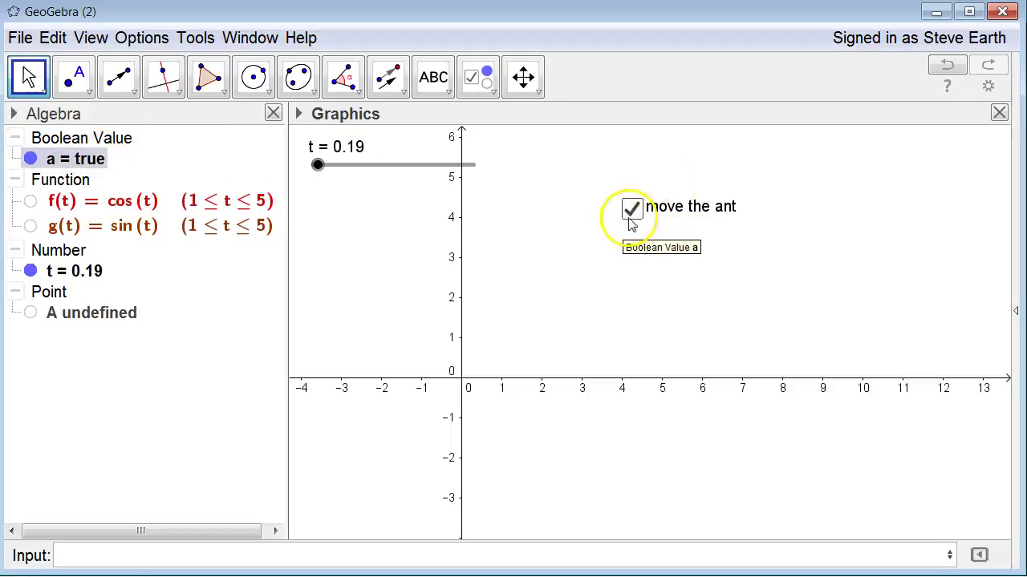
{"action": "left_click", "coordinate": [632, 210]}
{"action": "left_click", "coordinate": [631, 210]}
{"action": "left_click", "coordinate": [632, 213]}
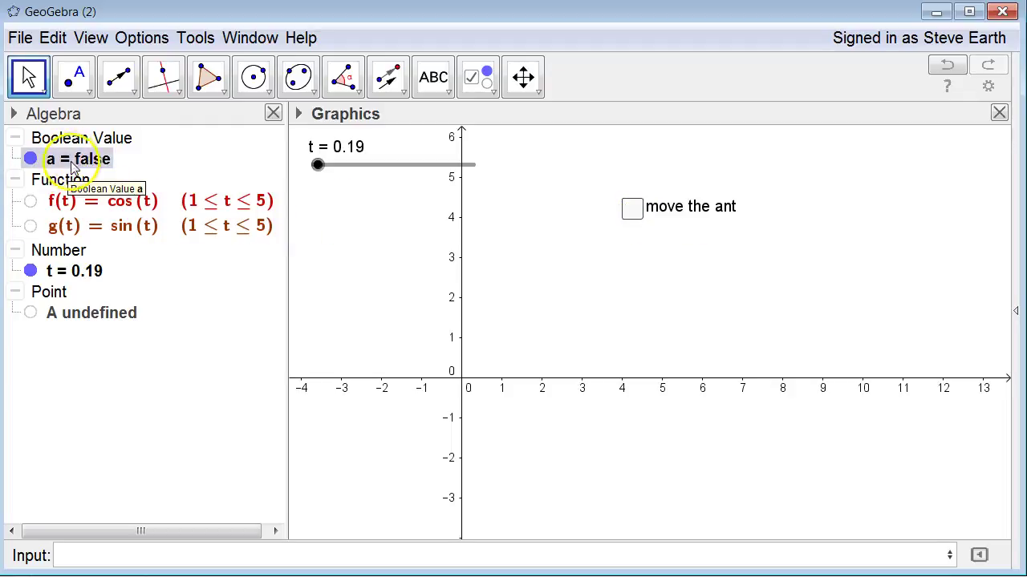
{"action": "left_click", "coordinate": [629, 210]}
{"action": "left_click", "coordinate": [629, 210]}
{"action": "left_click", "coordinate": [629, 210]}
{"action": "left_click", "coordinate": [629, 210]}
{"action": "left_click", "coordinate": [628, 210]}
{"action": "left_click", "coordinate": [628, 210]}
{"action": "left_click", "coordinate": [629, 210]}
{"action": "left_click", "coordinate": [630, 211]}
{"action": "left_click", "coordinate": [630, 211]}
{"action": "left_click", "coordinate": [630, 212]}
{"action": "mouse_move", "coordinate": [317, 164]}
{"action": "left_mouse_down"}
{"action": "mouse_move", "coordinate": [429, 179]}
{"action": "mouse_move", "coordinate": [317, 170]}
{"action": "left_mouse_up"}
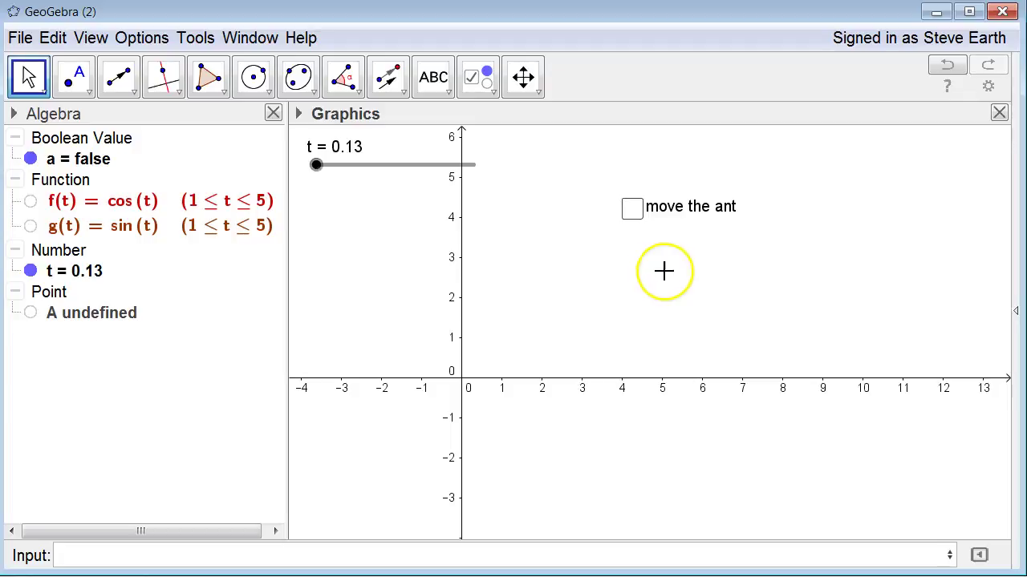
Open Boolean a's Object Properties on the Scripting tab's On Update script
{"action": "right_click", "coordinate": [634, 211]}
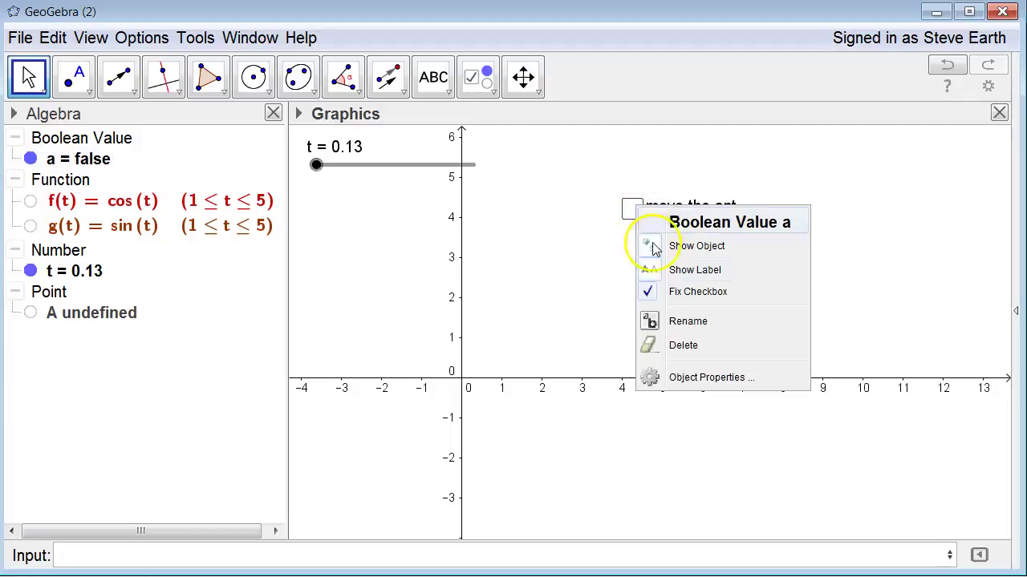
{"action": "left_click", "coordinate": [711, 376]}
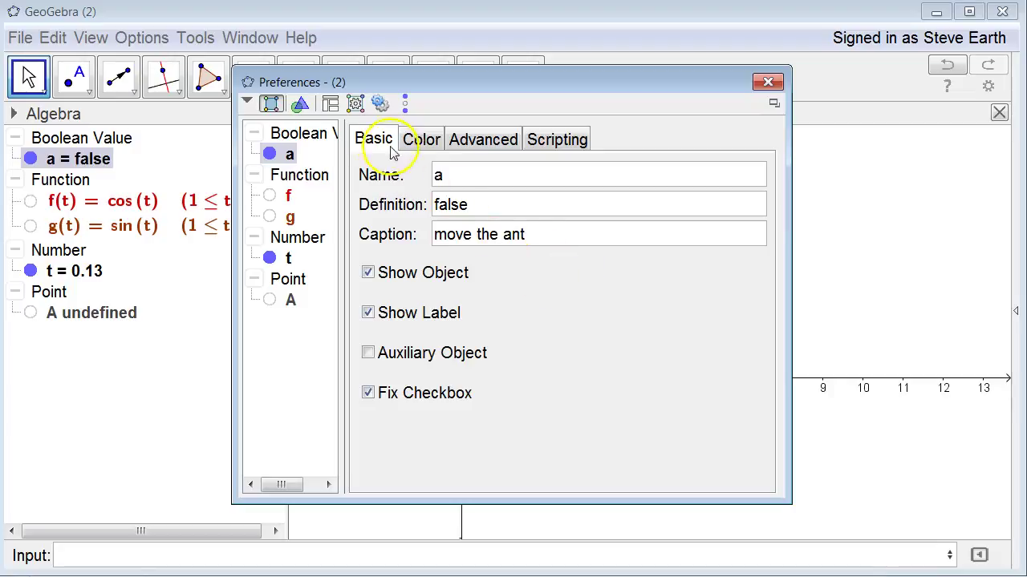
{"action": "left_click", "coordinate": [470, 139]}
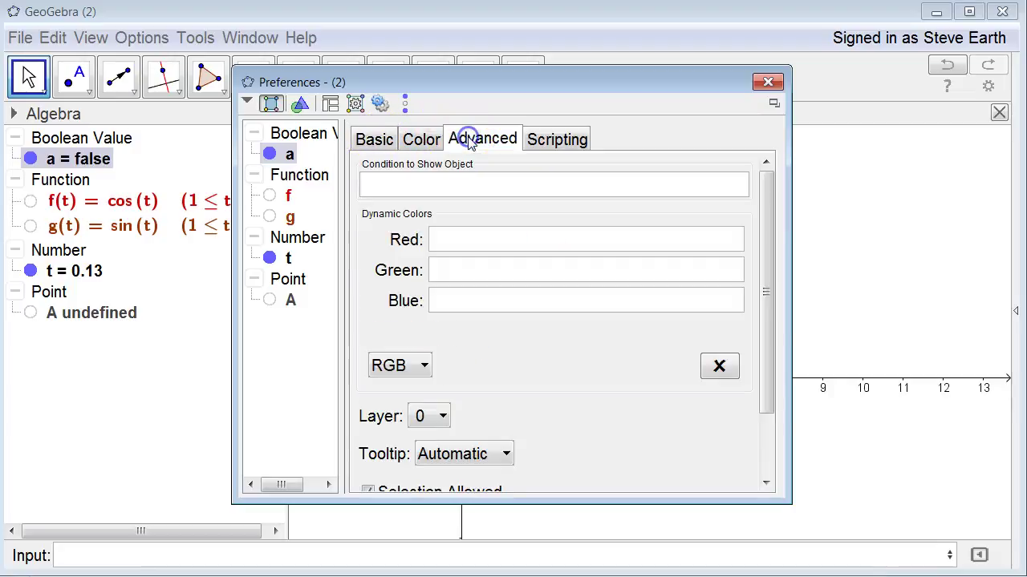
{"action": "left_click", "coordinate": [545, 141]}
{"action": "left_click", "coordinate": [540, 149]}
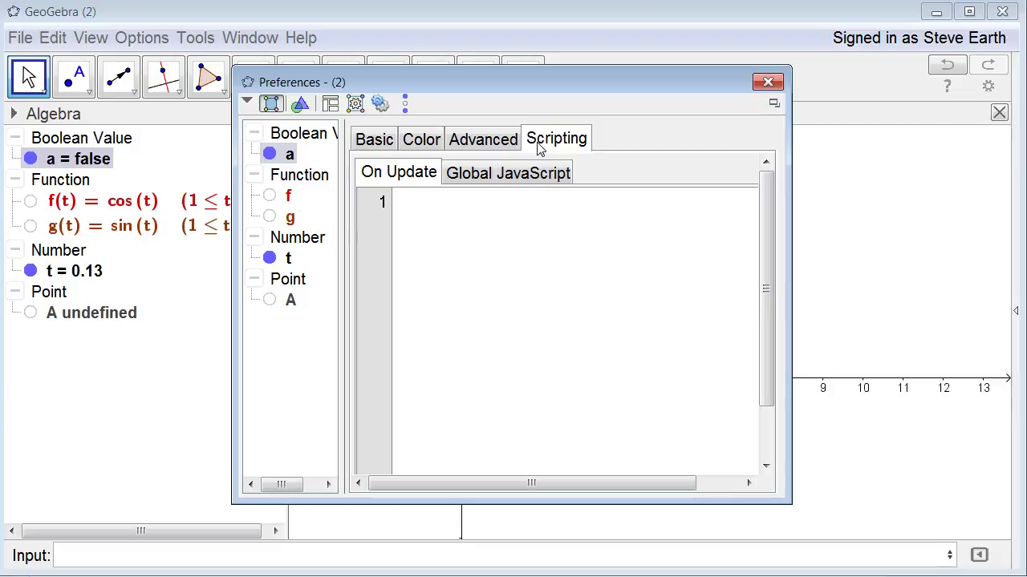
Type StartAnimation into a's empty On Update script
{"action": "left_click_drag", "start_coordinate": [532, 83], "coordinate": [626, 86]}
{"action": "left_click", "coordinate": [463, 229]}
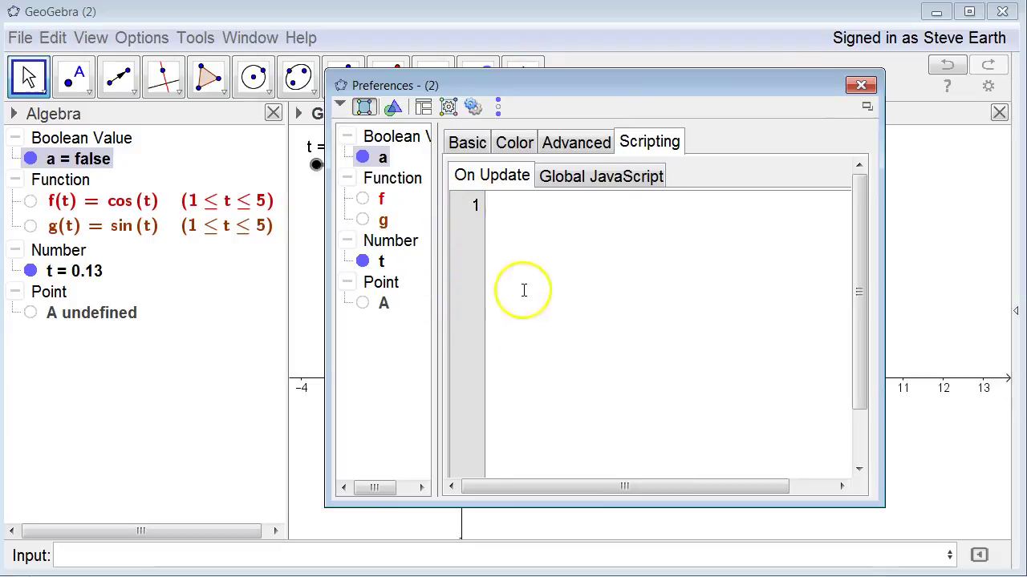
{"action": "left_click", "coordinate": [532, 217]}
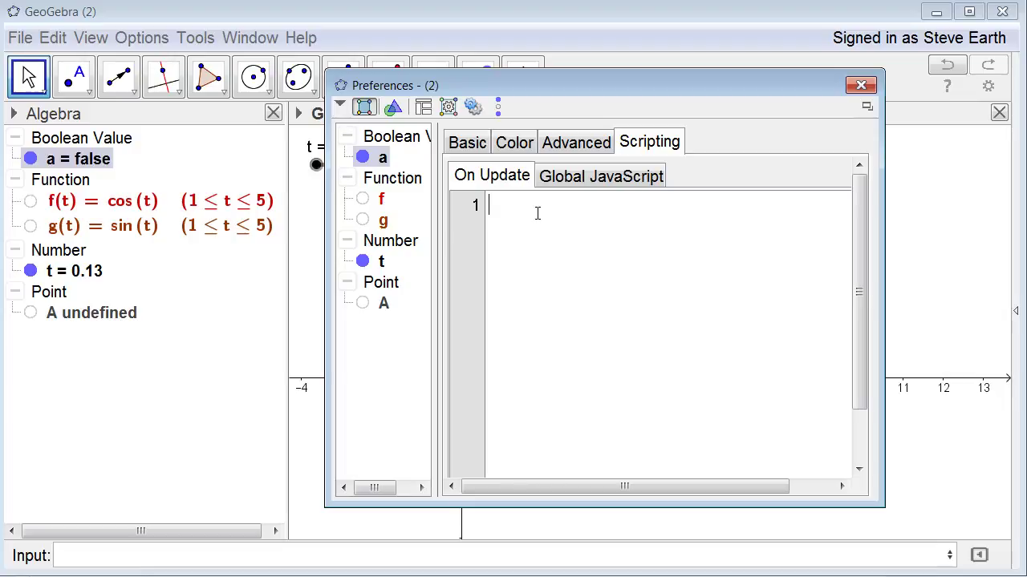
{"action": "left_click", "coordinate": [540, 215]}
{"action": "type", "text": "artAnimation"}
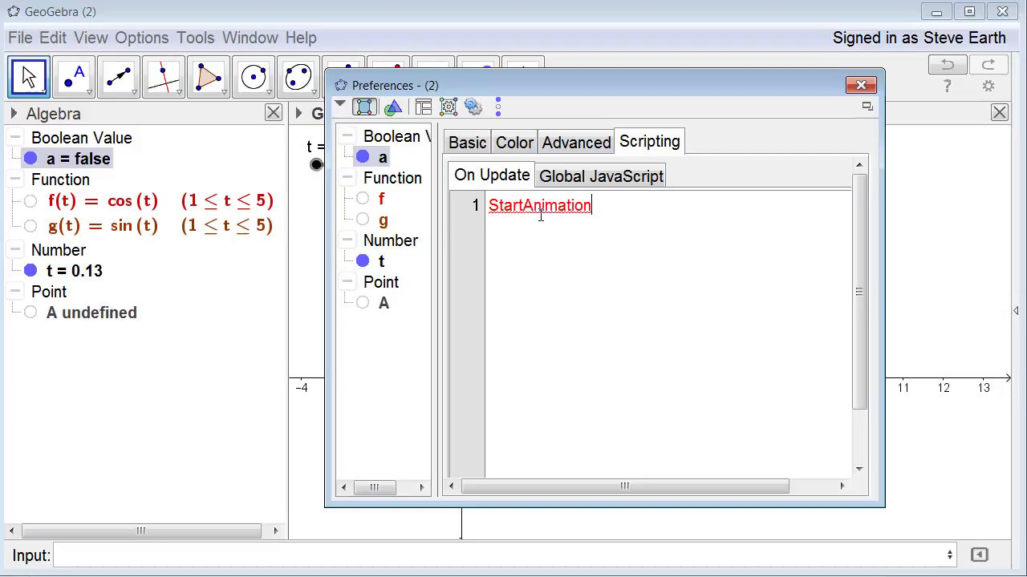
{"action": "left_click_drag", "start_coordinate": [501, 200], "coordinate": [487, 205]}
{"action": "left_click", "coordinate": [525, 205]}
Complete the script as StartAnimation(t) and close the properties window
{"action": "type", "text": "("}
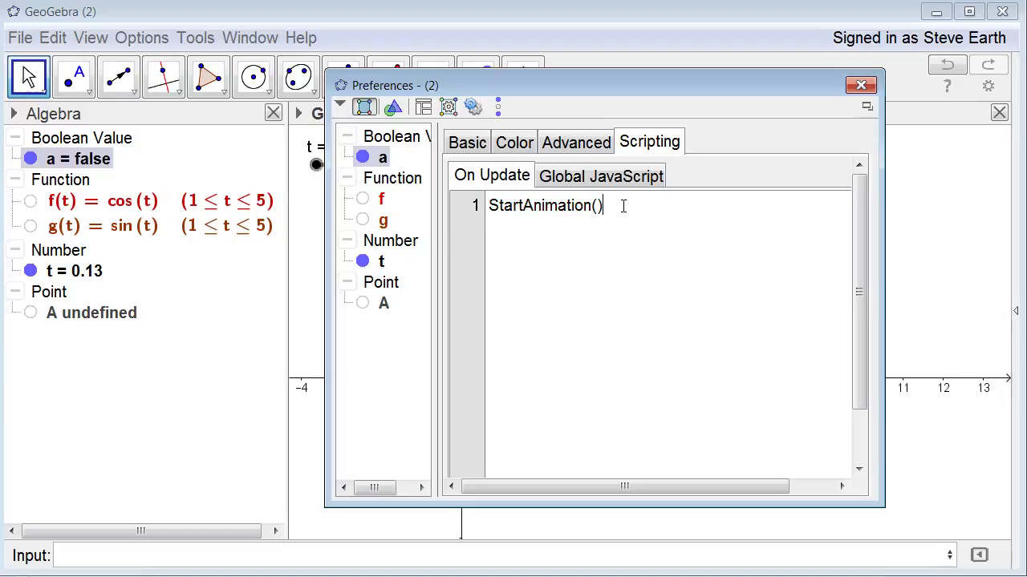
{"action": "double_click", "coordinate": [596, 206]}
{"action": "left_click", "coordinate": [84, 273]}
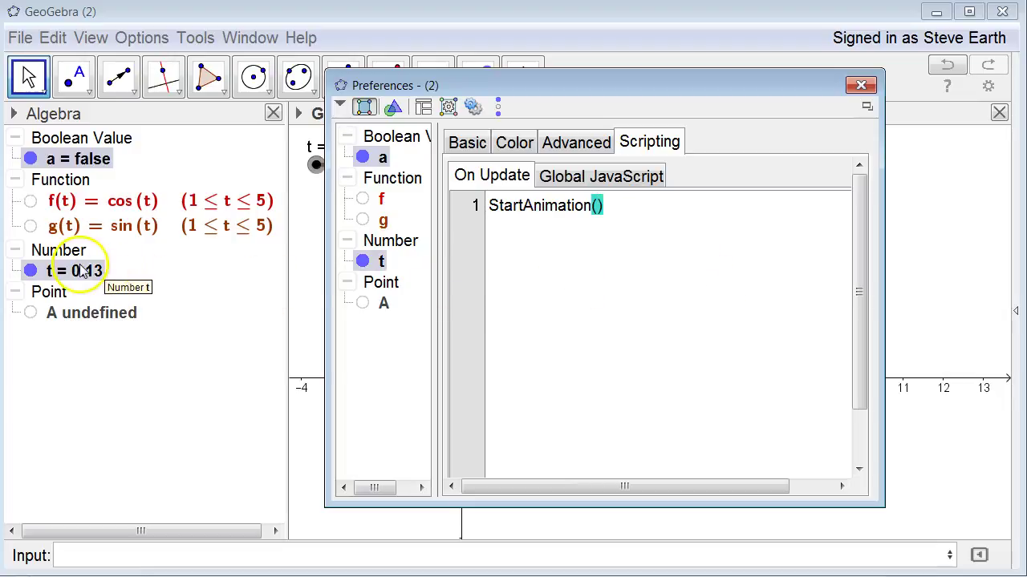
{"action": "double_click", "coordinate": [597, 206]}
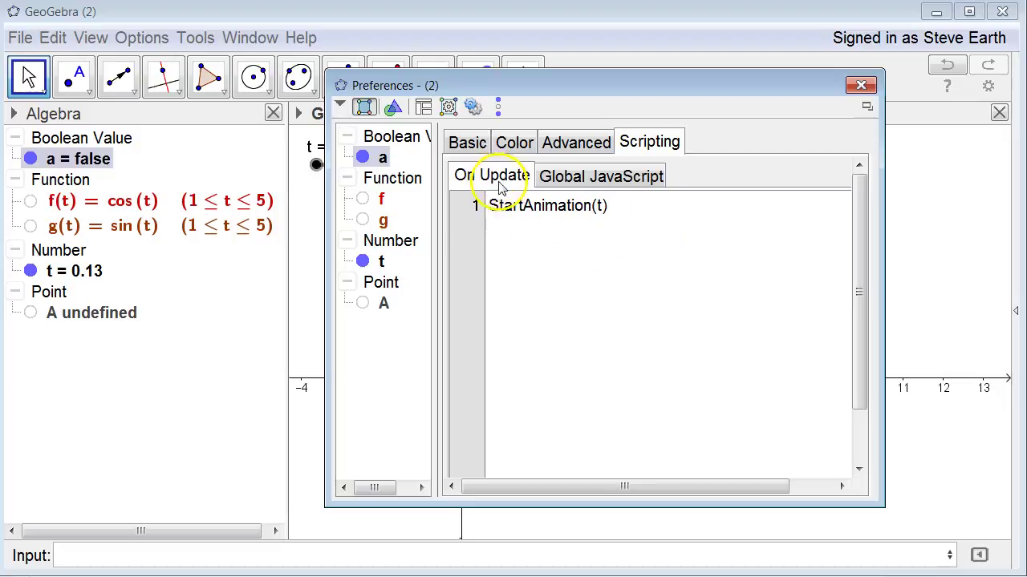
{"action": "left_click", "coordinate": [671, 222]}
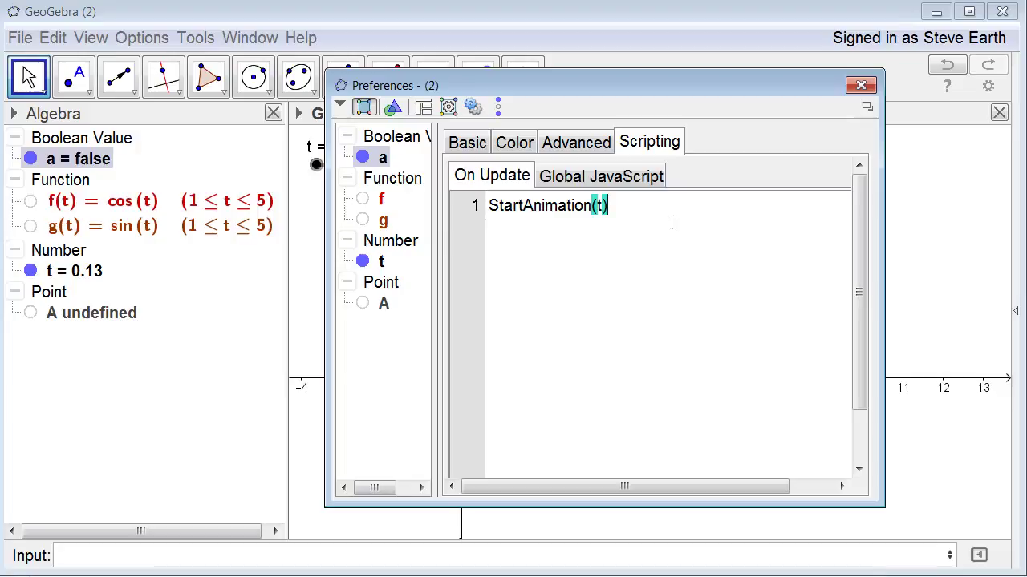
{"action": "left_click", "coordinate": [724, 210]}
{"action": "left_click", "coordinate": [860, 86]}
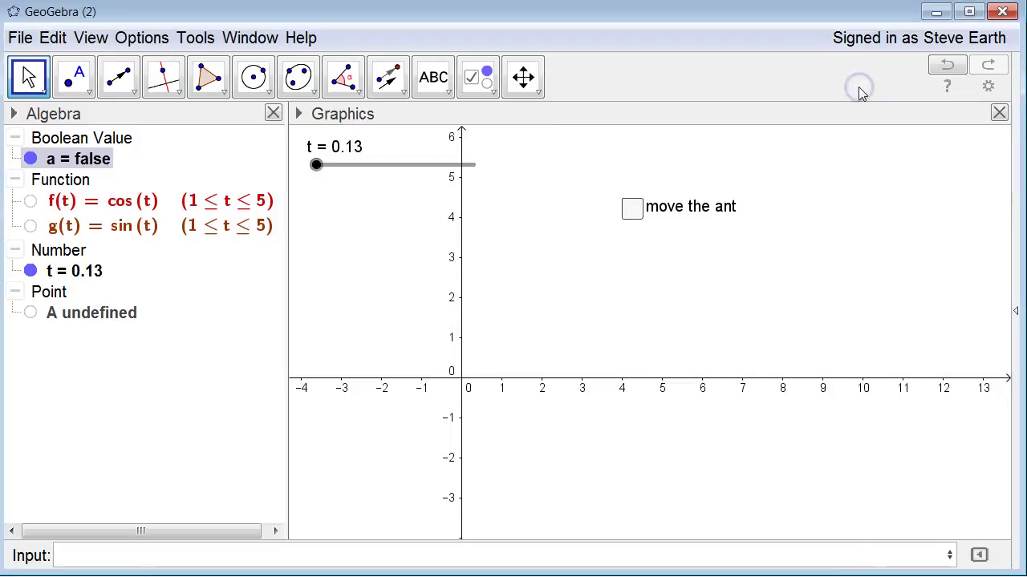
Tick 'move the ant' to start slider t animating
{"action": "left_click", "coordinate": [639, 217]}
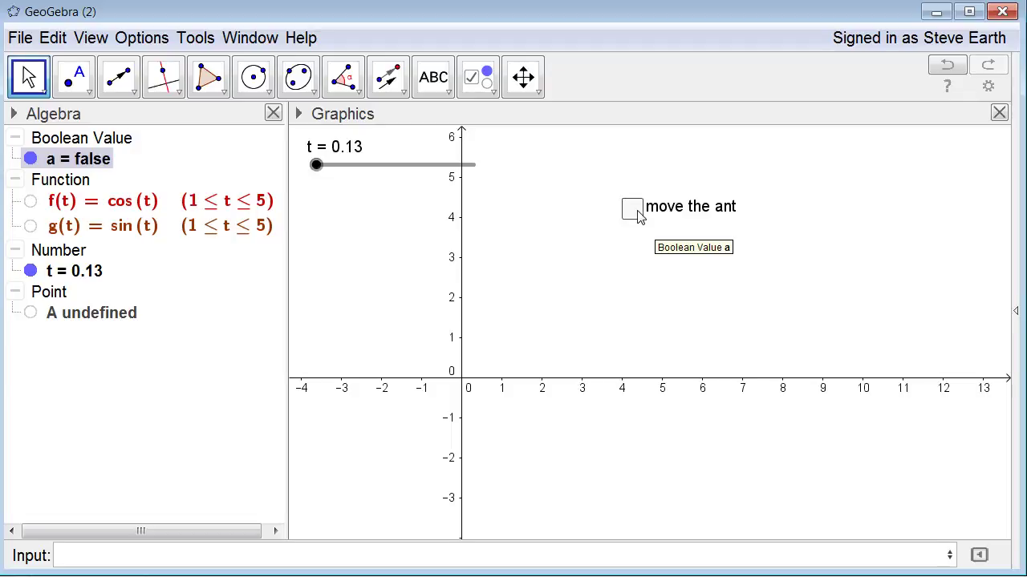
{"action": "left_click", "coordinate": [316, 165]}
{"action": "left_click", "coordinate": [672, 305]}
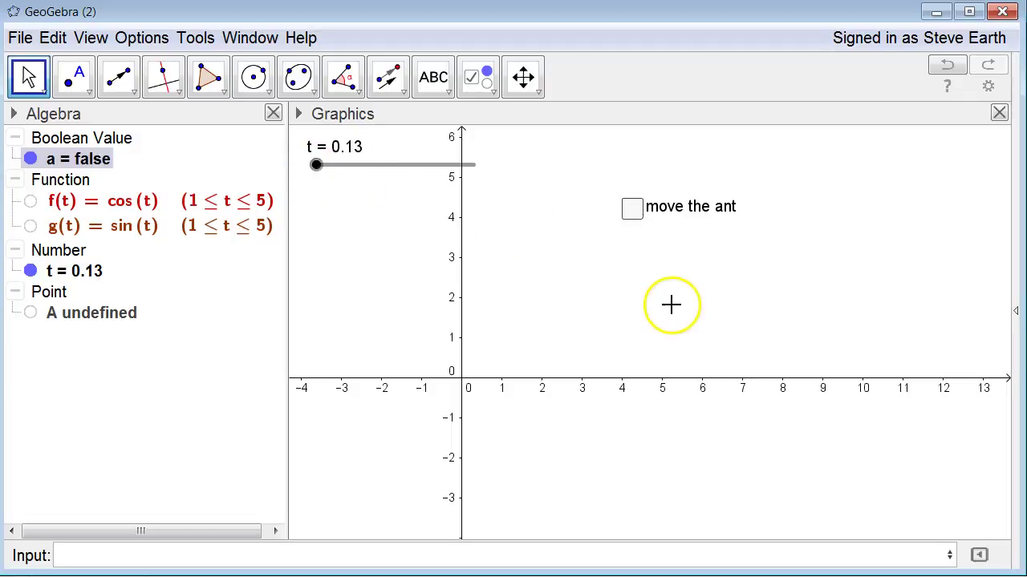
{"action": "left_click", "coordinate": [633, 210]}
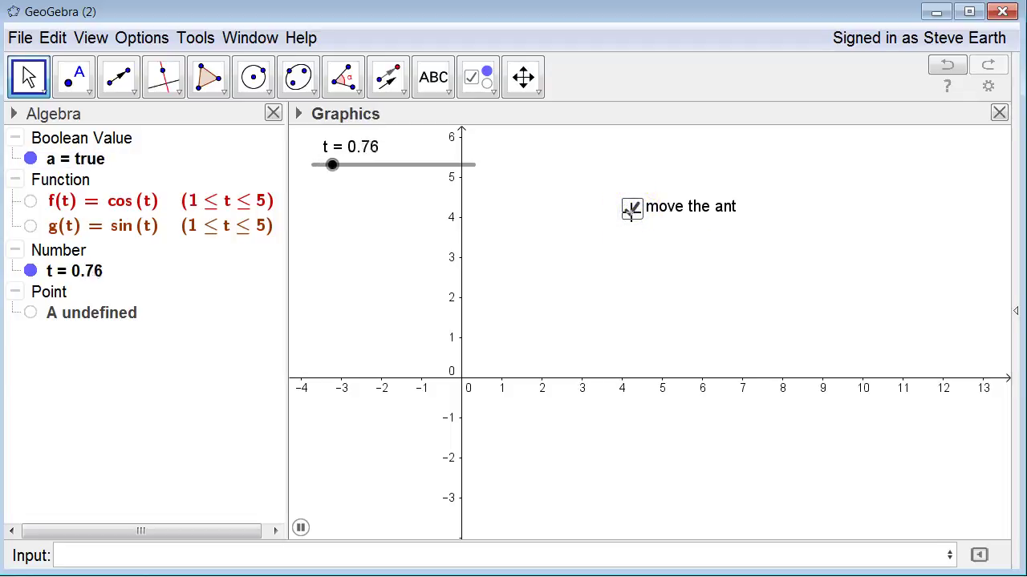
{"action": "left_click", "coordinate": [511, 312]}
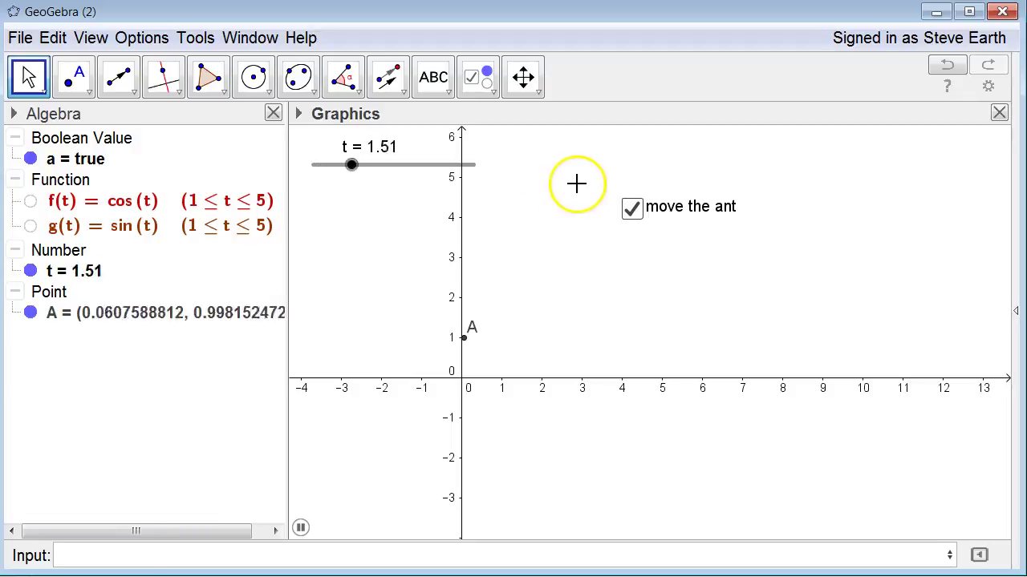
Toggle 'move the ant' off and on repeatedly, finishing with it ticked
{"action": "left_click", "coordinate": [633, 208]}
{"action": "left_click", "coordinate": [633, 209]}
{"action": "left_click", "coordinate": [633, 208]}
{"action": "left_click", "coordinate": [633, 208]}
{"action": "left_click", "coordinate": [633, 208]}
{"action": "left_click", "coordinate": [632, 209]}
{"action": "left_click", "coordinate": [633, 209]}
{"action": "left_click", "coordinate": [633, 208]}
{"action": "left_click", "coordinate": [633, 208]}
{"action": "left_click", "coordinate": [633, 209]}
{"action": "left_click", "coordinate": [633, 208]}
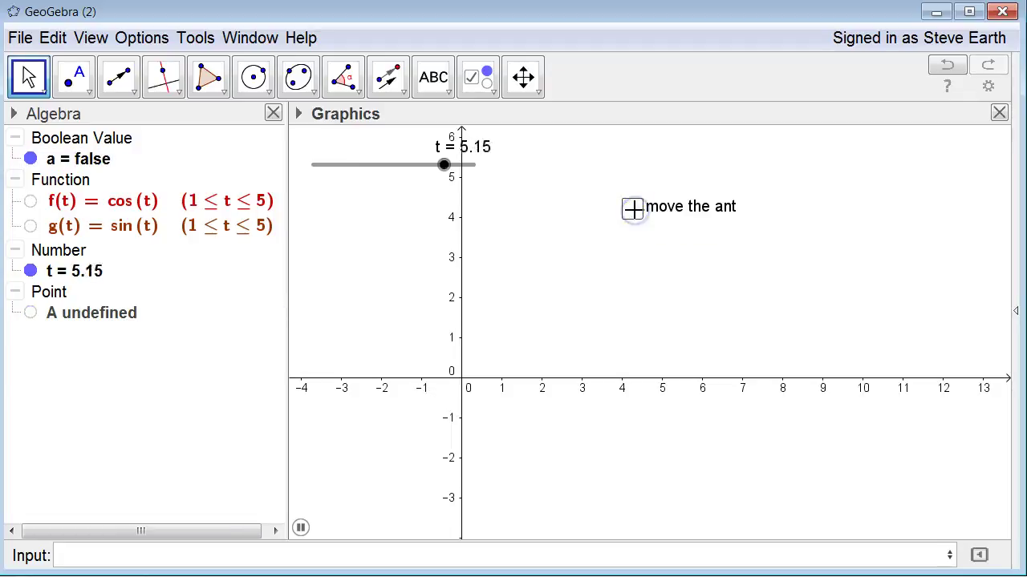
{"action": "left_click", "coordinate": [633, 208]}
{"action": "left_click", "coordinate": [632, 209]}
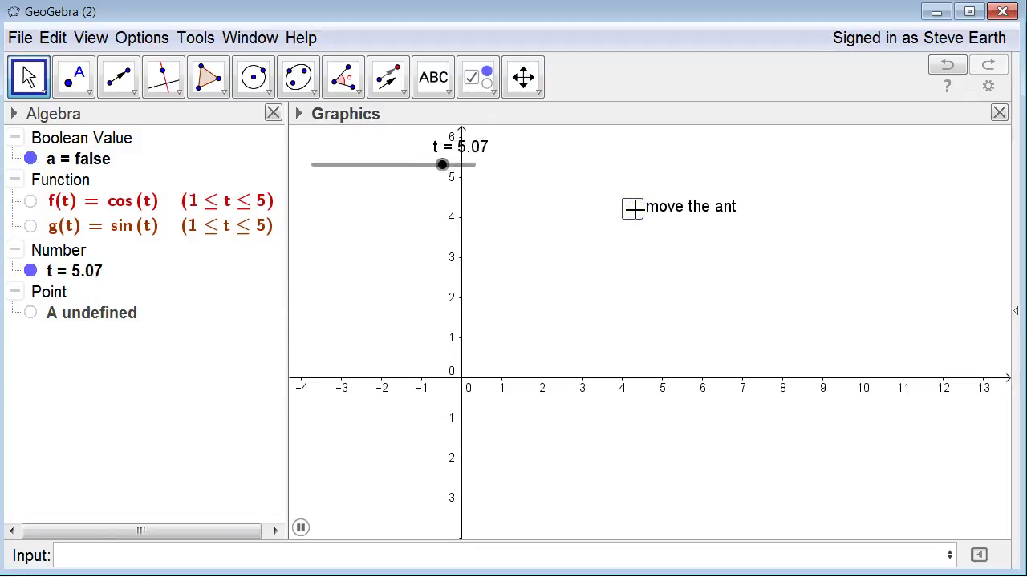
{"action": "left_click", "coordinate": [633, 209]}
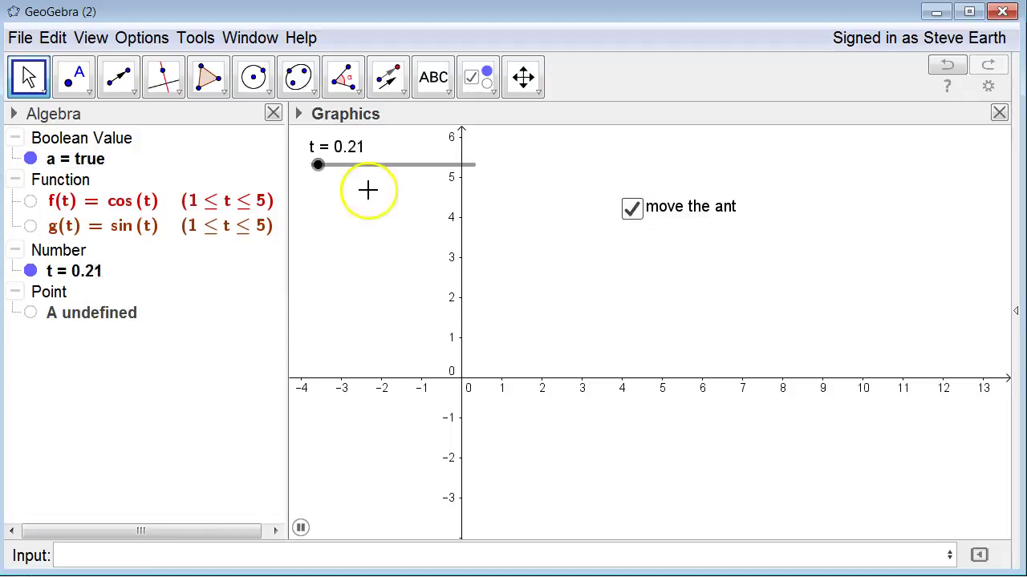
Open slider t's Object Properties on the Scripting tab
{"action": "right_click", "coordinate": [91, 271]}
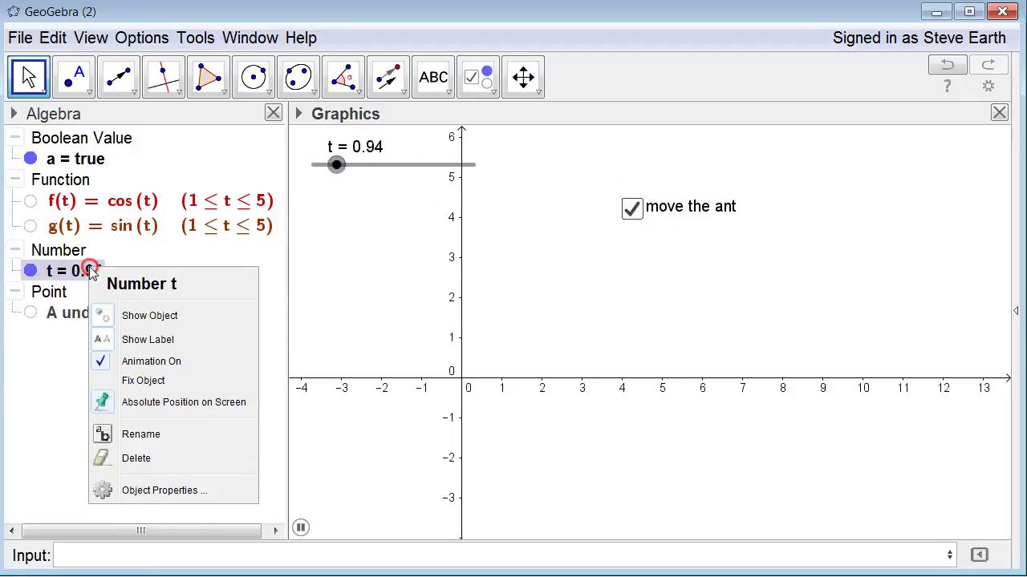
{"action": "left_click", "coordinate": [135, 489]}
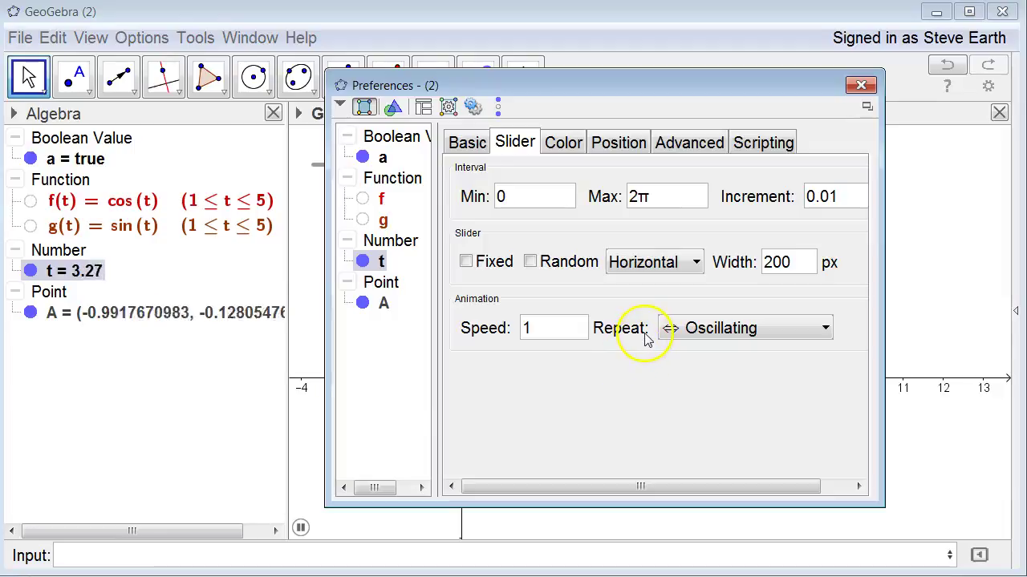
{"action": "left_click", "coordinate": [761, 142]}
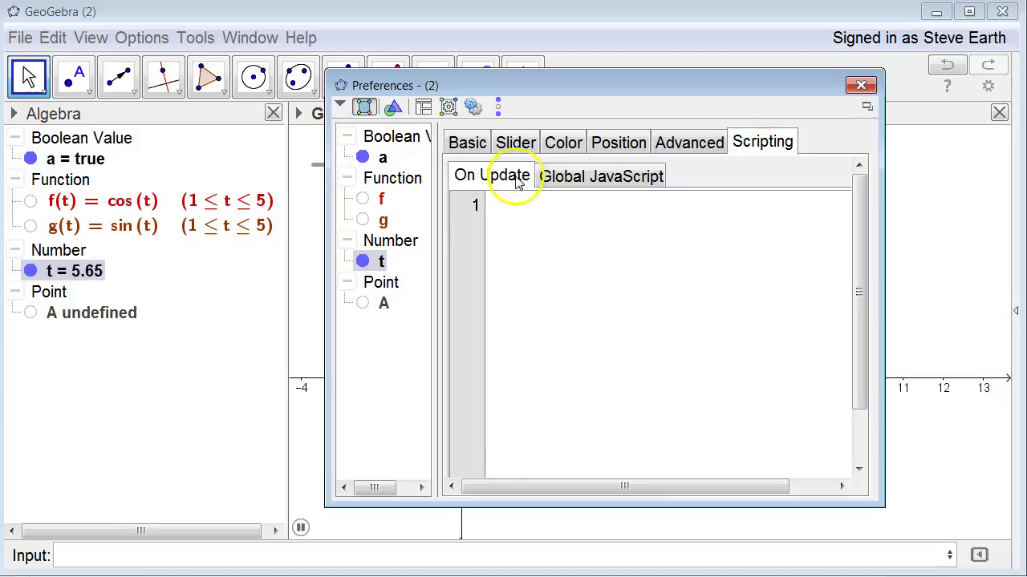
{"action": "left_click_drag", "start_coordinate": [610, 93], "coordinate": [672, 179]}
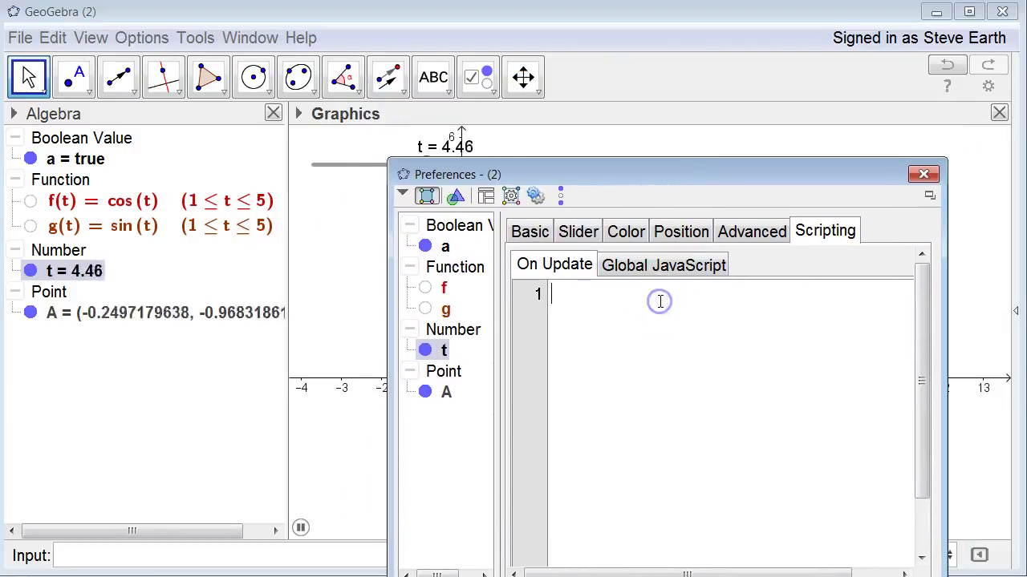
Enter StartAnimation(a) as t's On Update script and close the properties window
{"action": "type", "text": "Animation"}
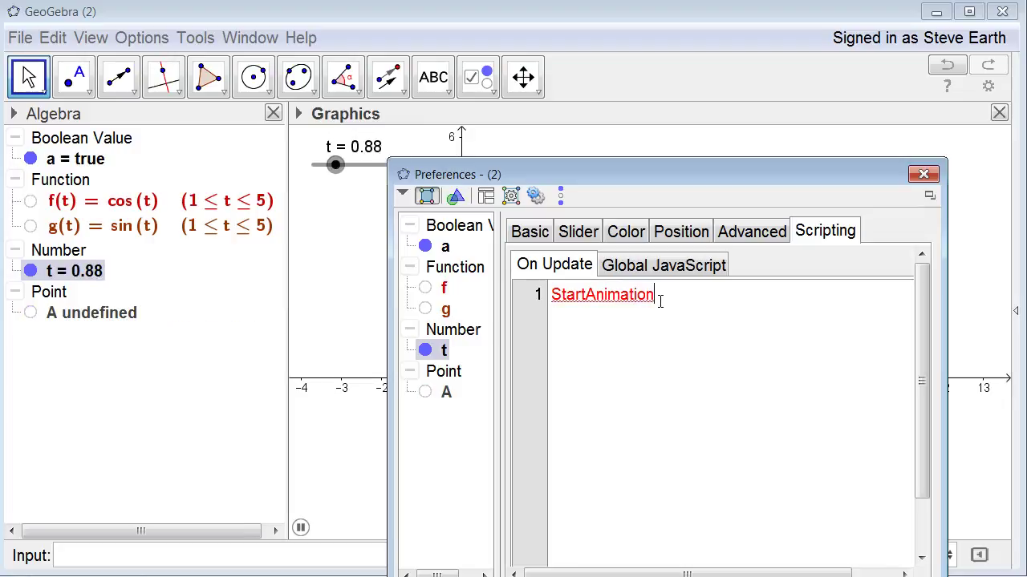
{"action": "type", "text": "("}
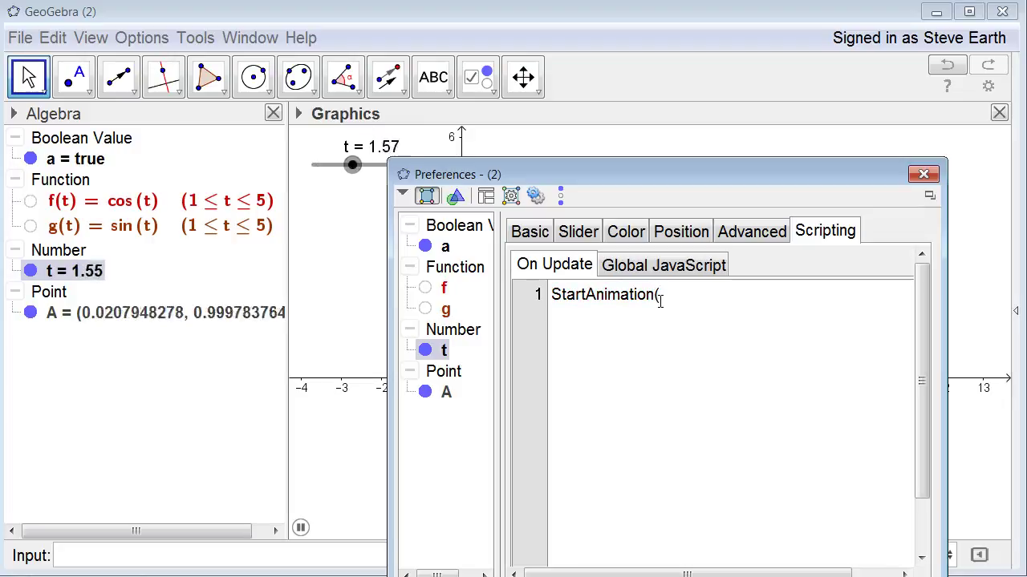
{"action": "left_click", "coordinate": [114, 172]}
{"action": "left_click", "coordinate": [84, 161]}
{"action": "left_click", "coordinate": [100, 178]}
{"action": "left_click", "coordinate": [85, 157]}
{"action": "left_click", "coordinate": [533, 296]}
{"action": "left_click", "coordinate": [620, 319]}
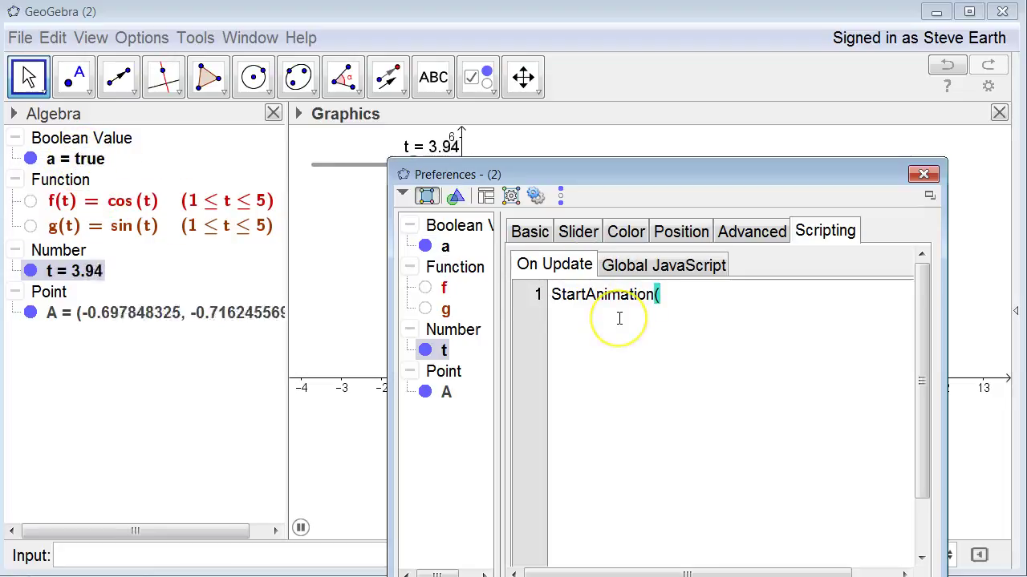
{"action": "left_click", "coordinate": [635, 323]}
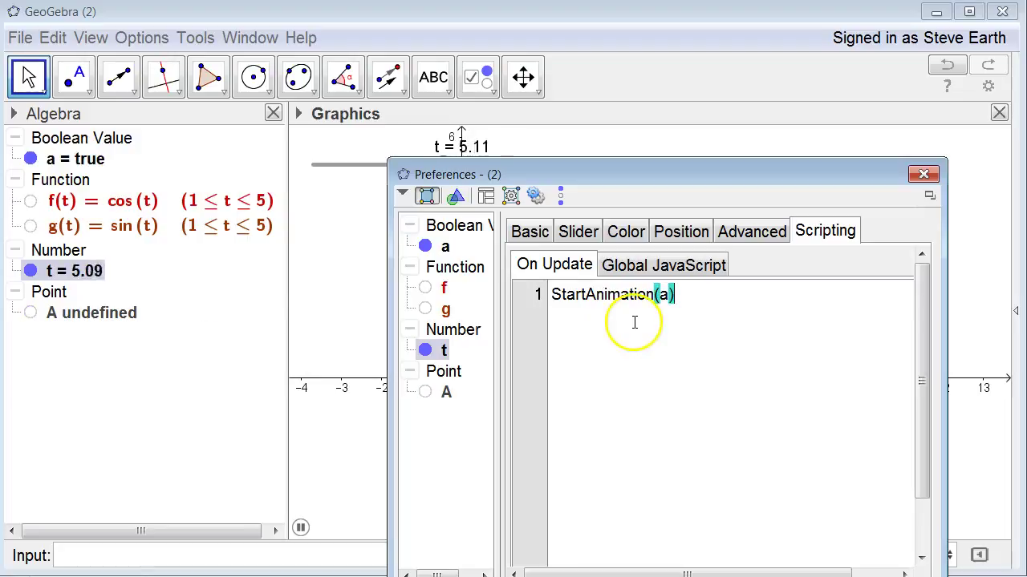
{"action": "left_click", "coordinate": [57, 162]}
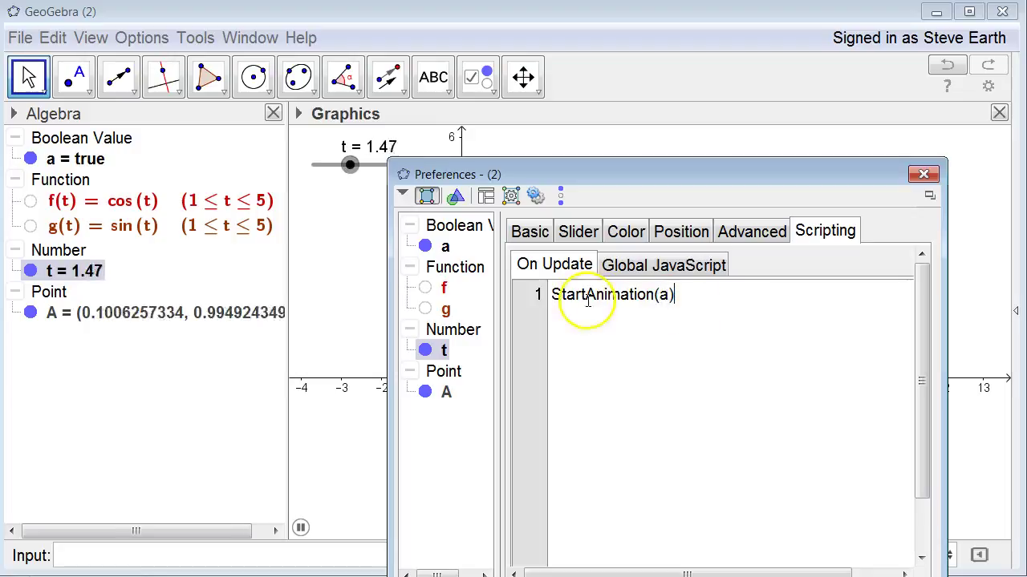
{"action": "left_click", "coordinate": [642, 312]}
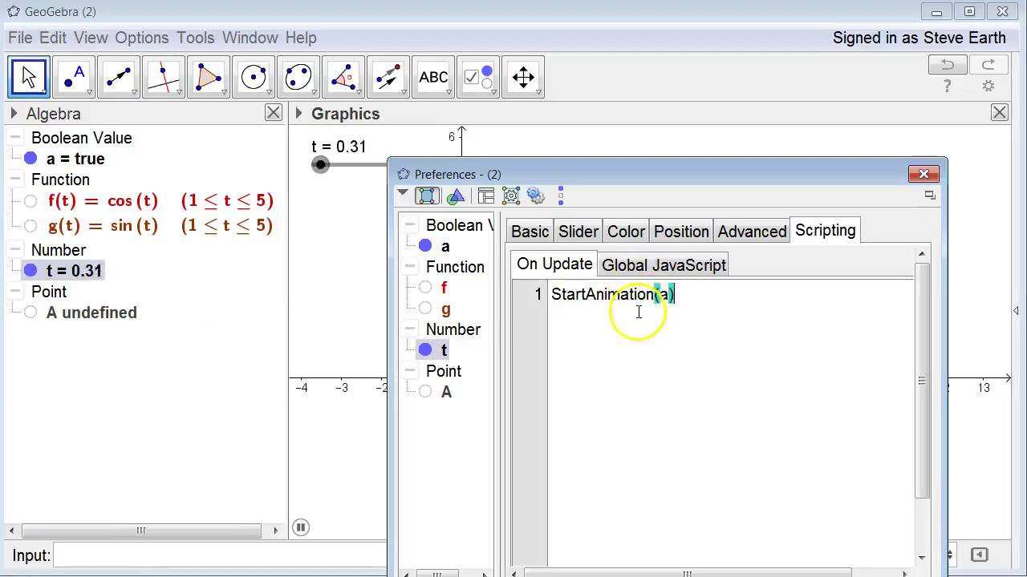
{"action": "left_click", "coordinate": [696, 298]}
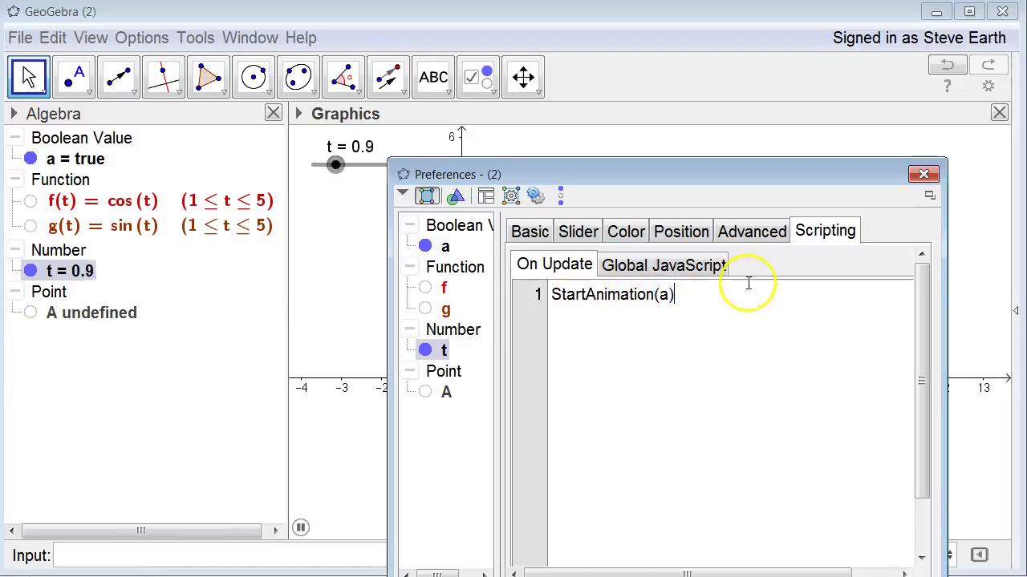
{"action": "left_click", "coordinate": [922, 176]}
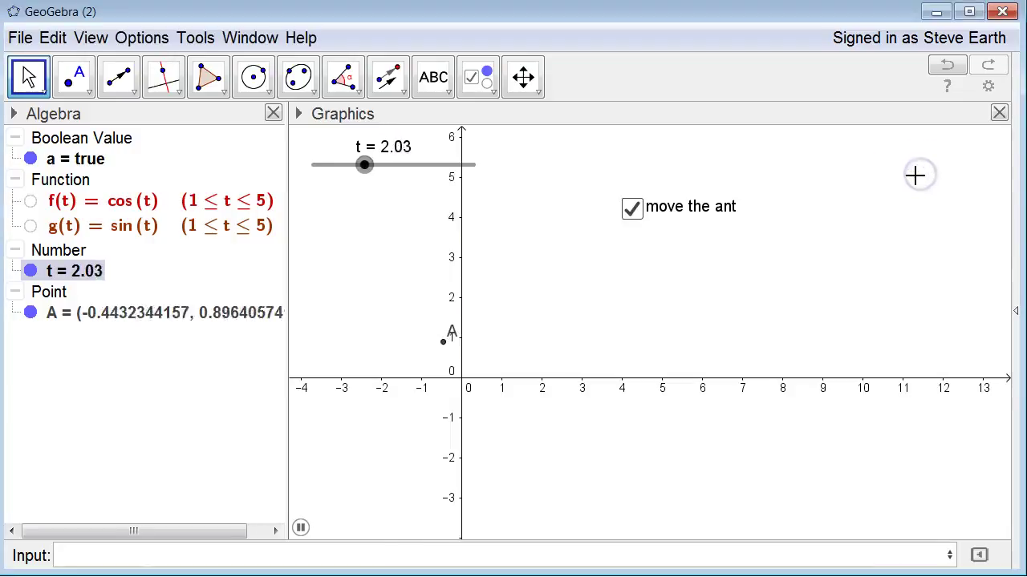
Toggle 'move the ant' several times to start and pause the animation
{"action": "left_click", "coordinate": [633, 209]}
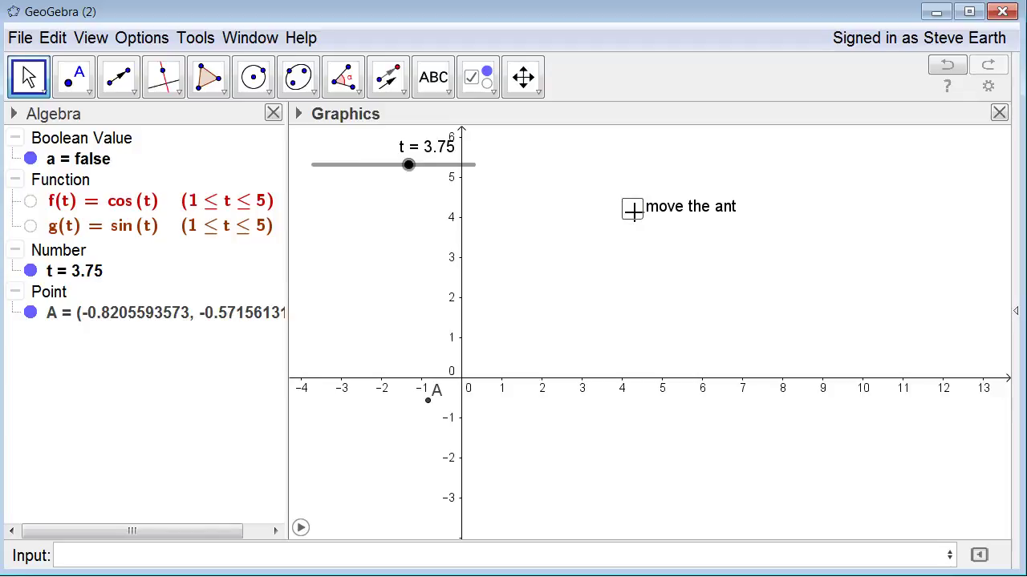
{"action": "left_click", "coordinate": [632, 209]}
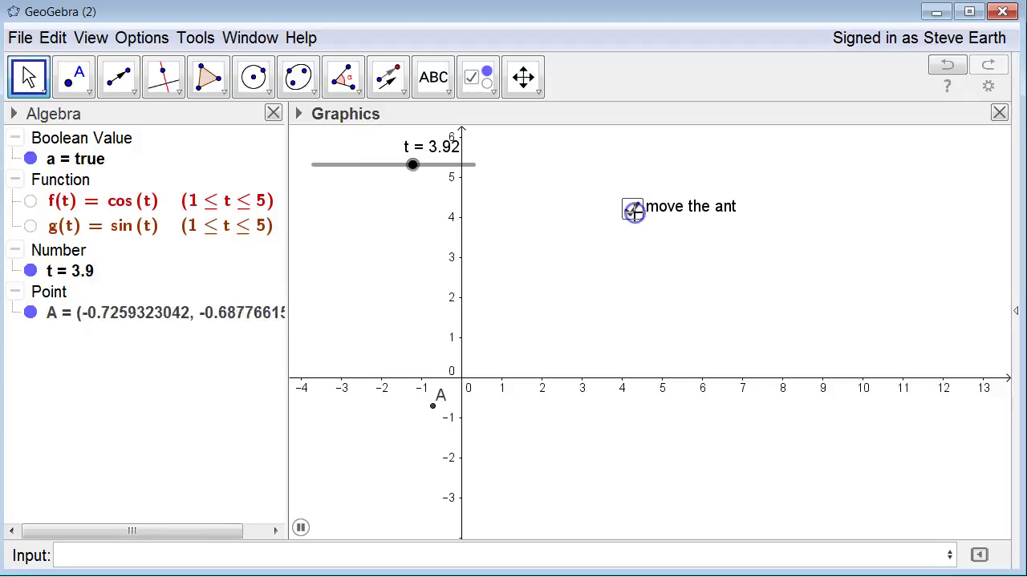
{"action": "left_click", "coordinate": [633, 210]}
{"action": "left_click", "coordinate": [633, 210]}
{"action": "left_click", "coordinate": [634, 211]}
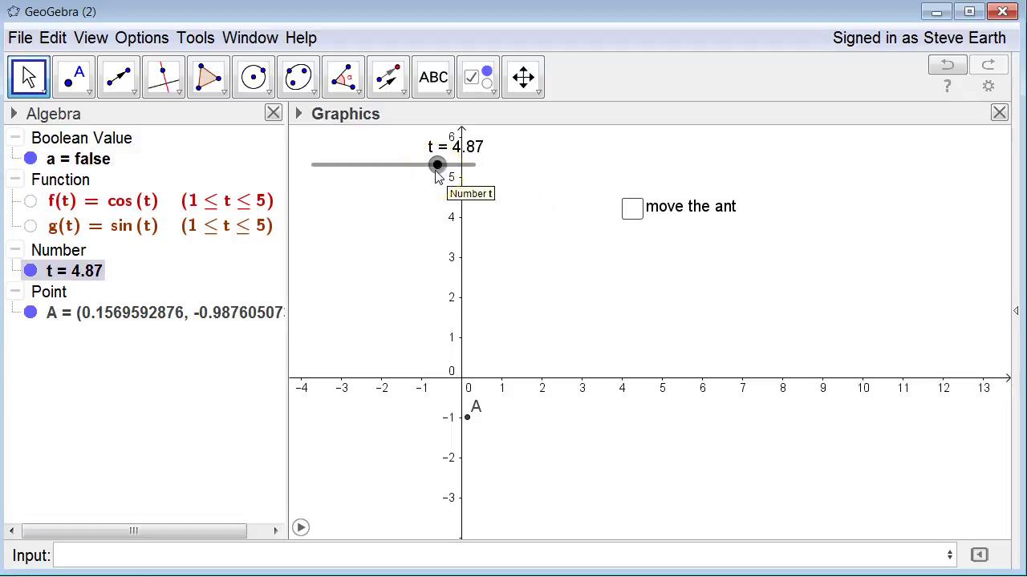
Start the ant moving around the circle, then stop it with t at 2.2
{"action": "left_click", "coordinate": [707, 261]}
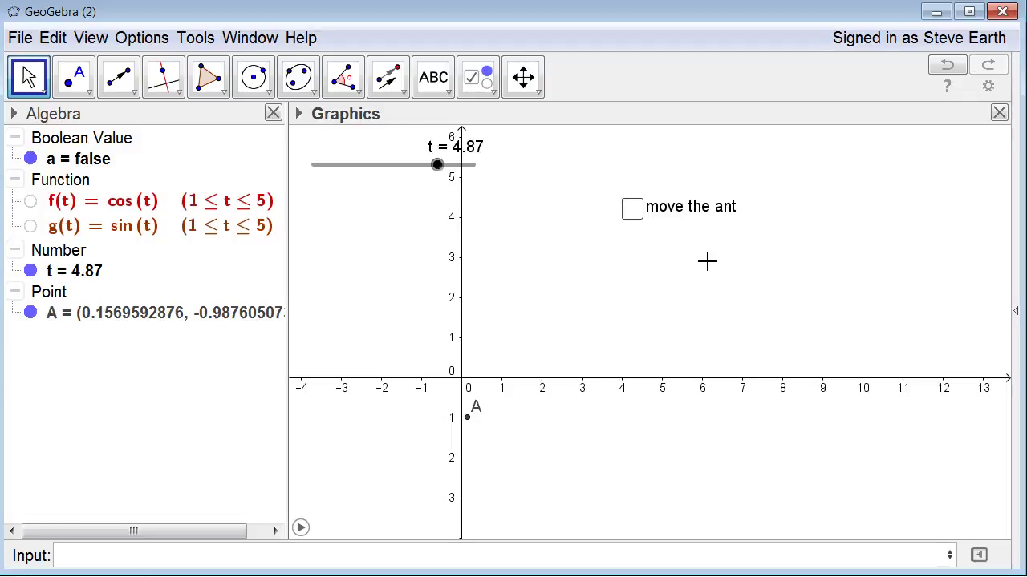
{"action": "left_click", "coordinate": [643, 211]}
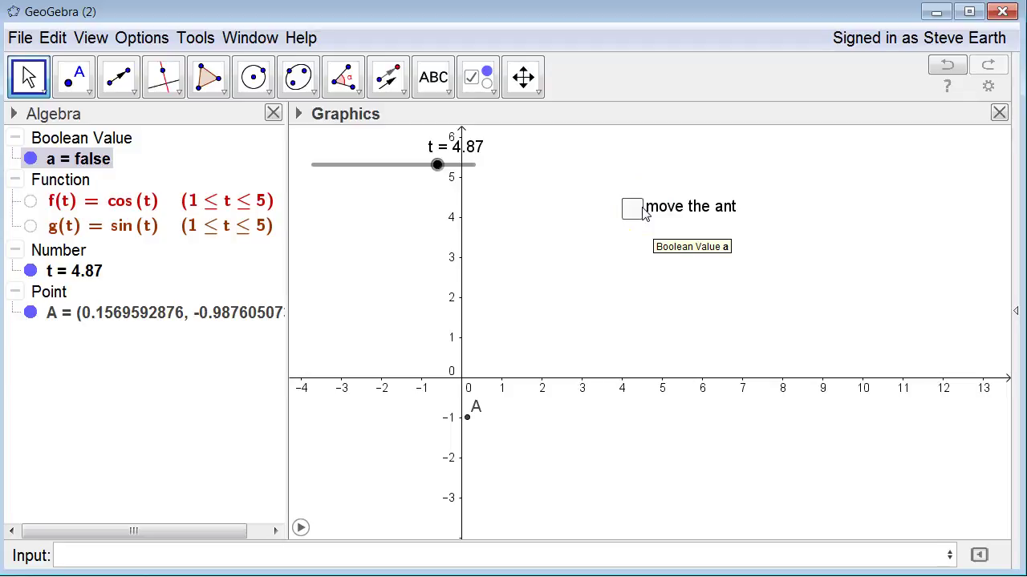
{"action": "left_click", "coordinate": [433, 166]}
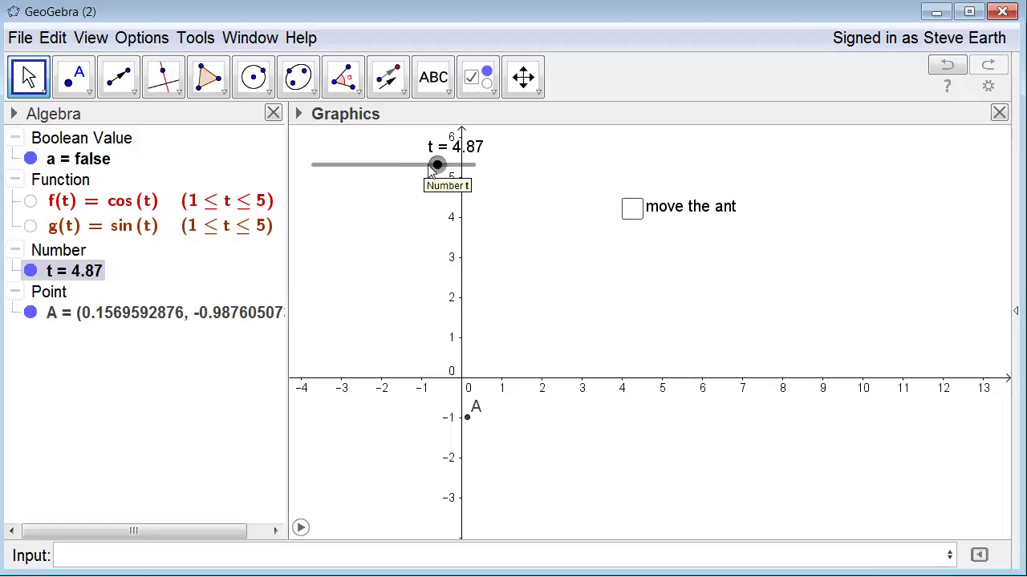
{"action": "left_click", "coordinate": [218, 436]}
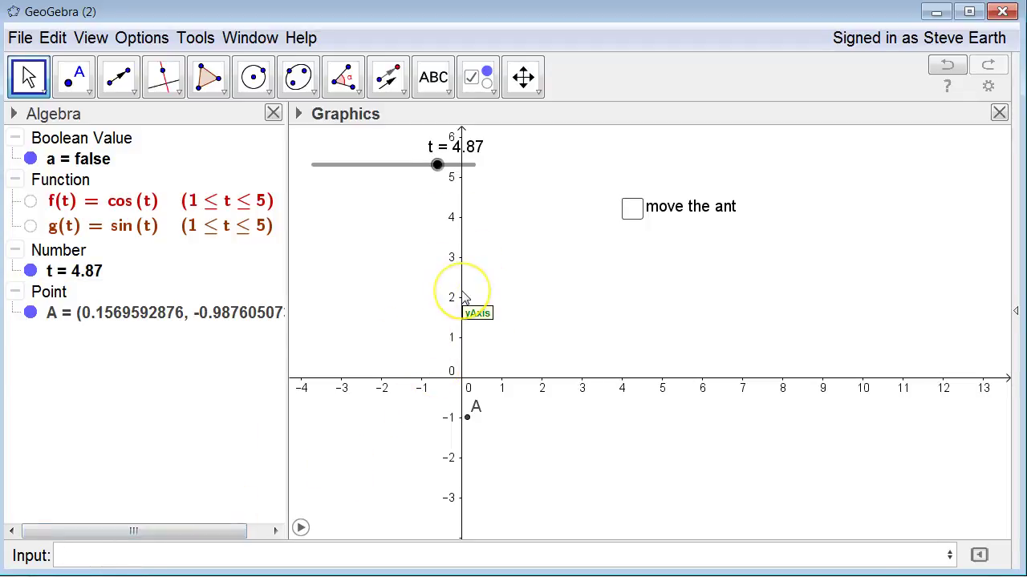
{"action": "left_click", "coordinate": [633, 211]}
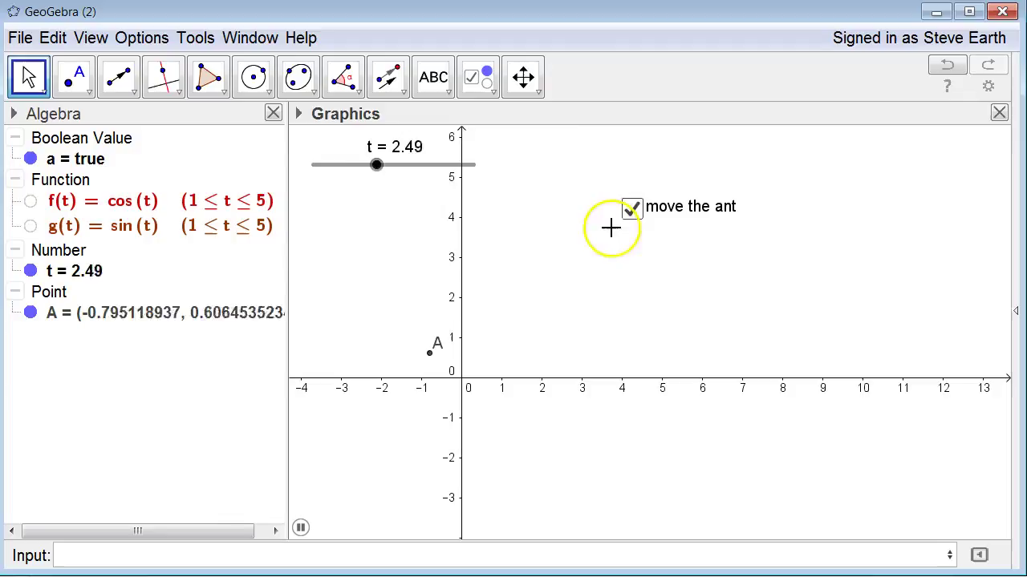
{"action": "left_click", "coordinate": [631, 210]}
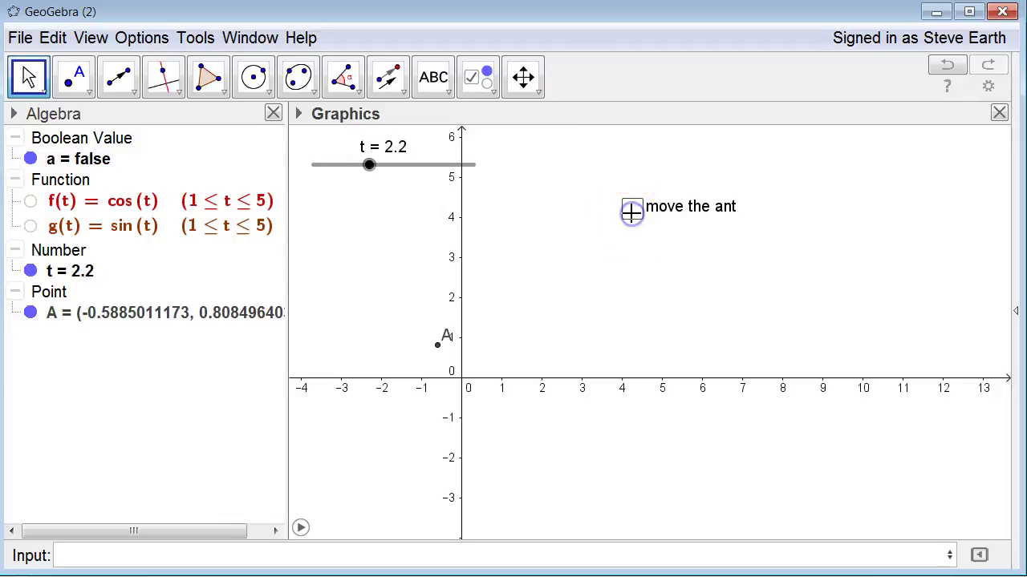
Set slider t's animation repeat to Increasing and speed to 3
{"action": "right_click", "coordinate": [366, 164]}
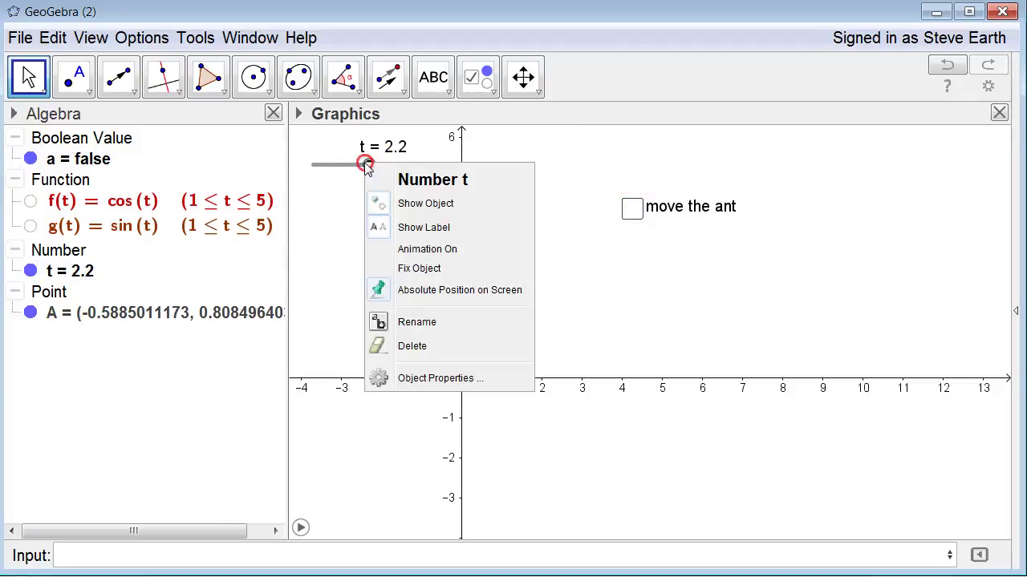
{"action": "left_click", "coordinate": [397, 378]}
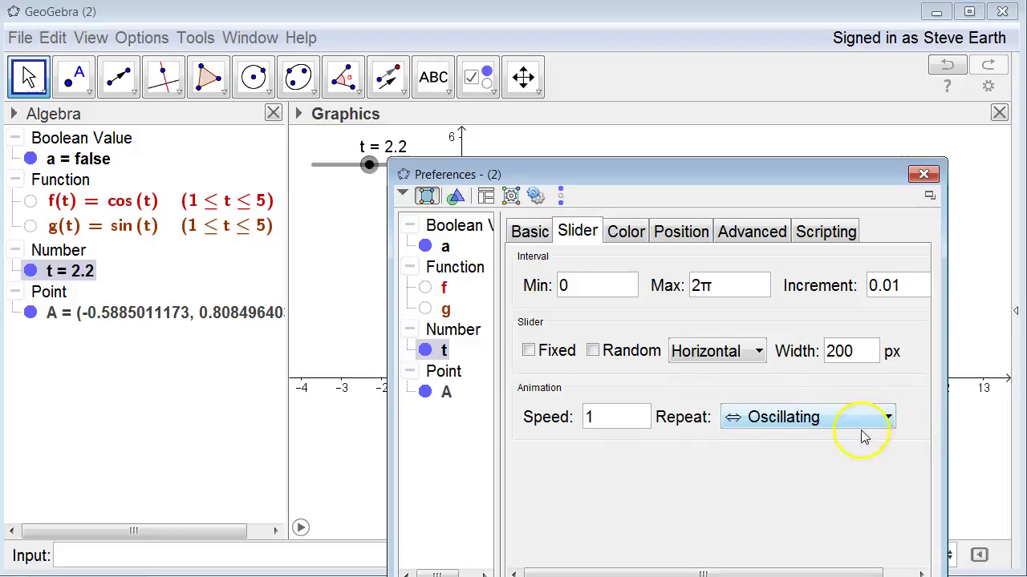
{"action": "left_click", "coordinate": [887, 421]}
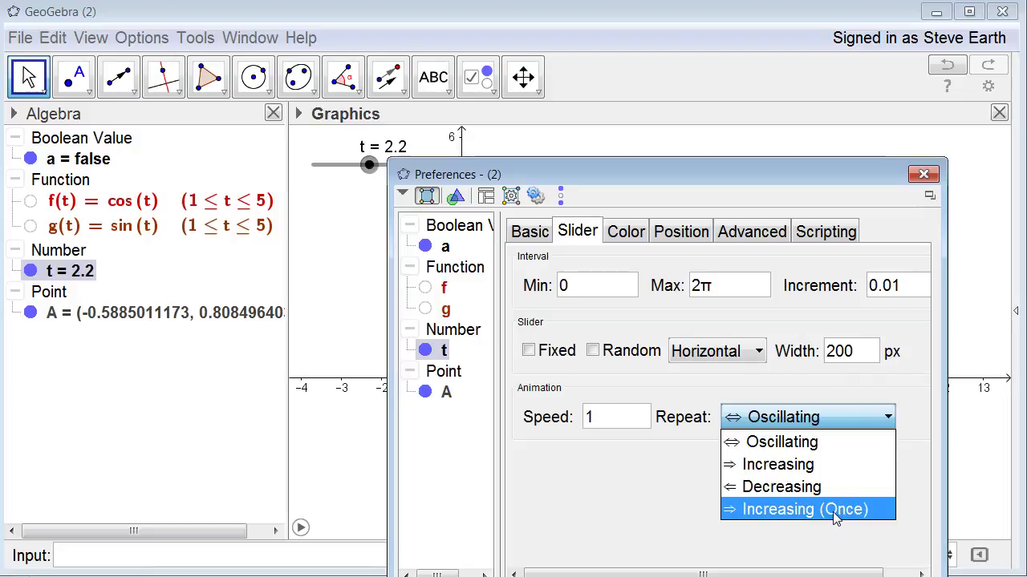
{"action": "left_click", "coordinate": [832, 471]}
{"action": "left_click", "coordinate": [600, 417]}
{"action": "double_click", "coordinate": [600, 417]}
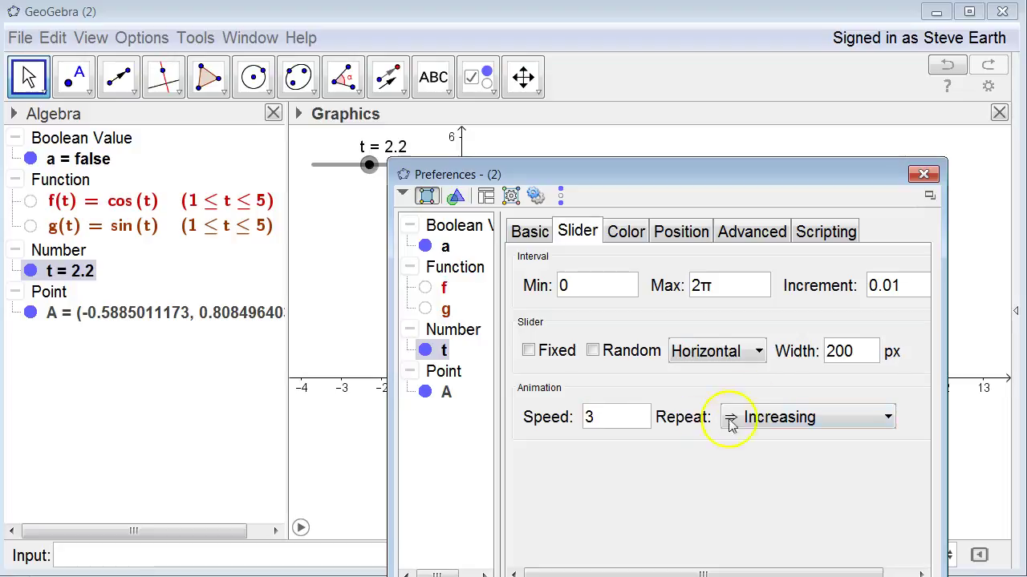
{"action": "left_click", "coordinate": [922, 175]}
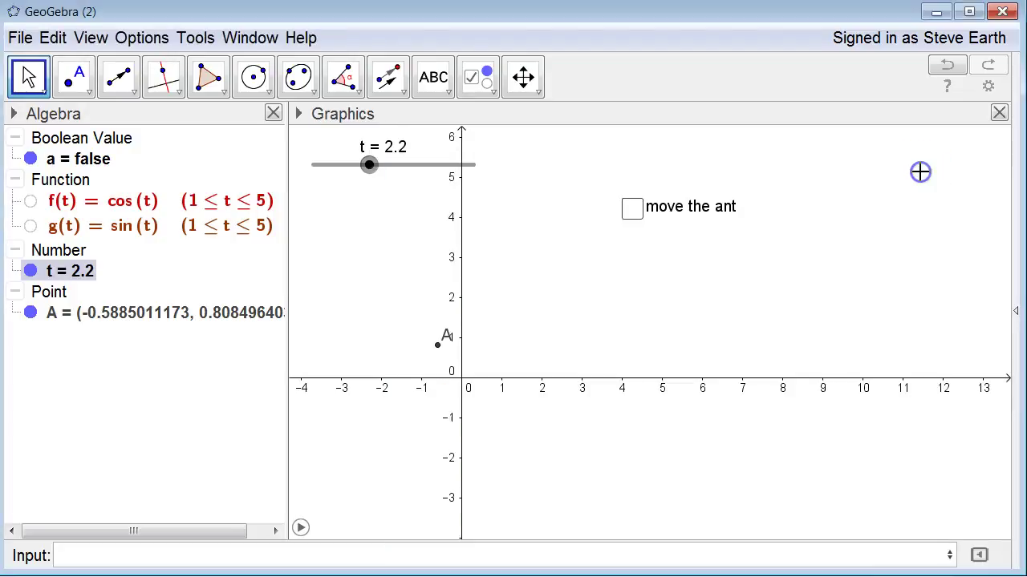
Run the faster ant animation and stop it with t at 3.2
{"action": "left_click", "coordinate": [632, 212]}
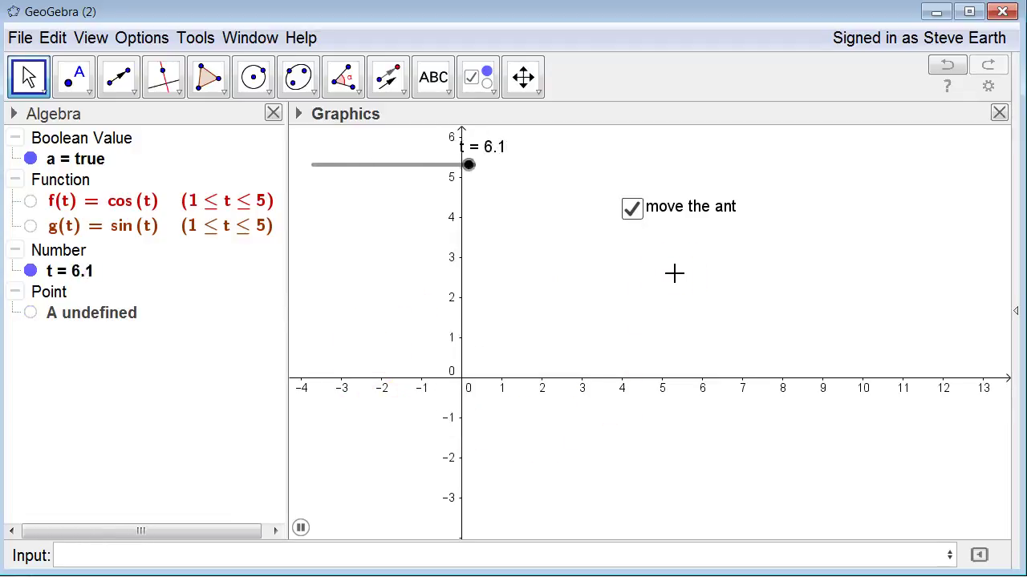
{"action": "left_click", "coordinate": [71, 559]}
{"action": "left_click", "coordinate": [632, 207]}
{"action": "left_click", "coordinate": [710, 347]}
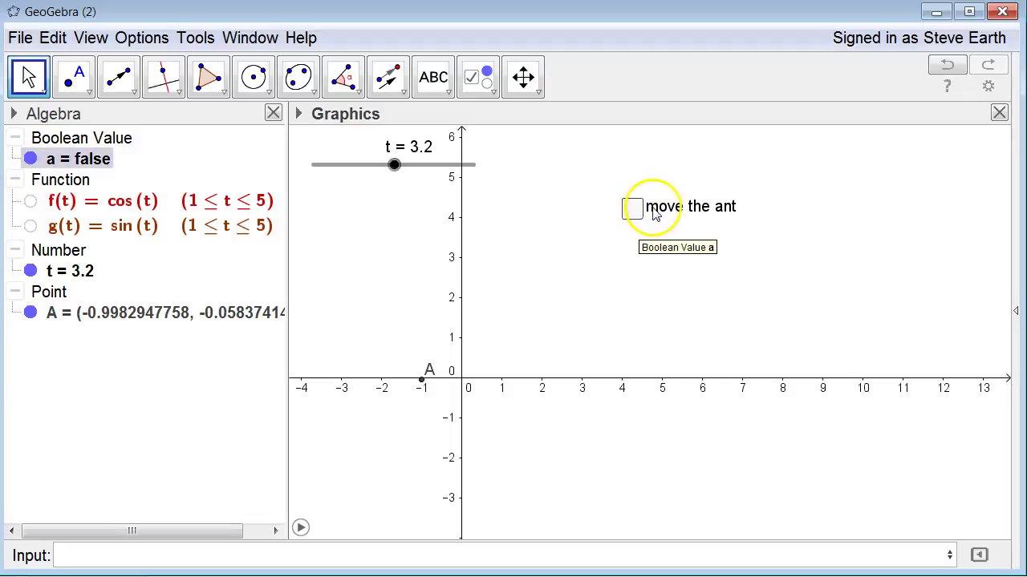
Place a button captioned 'move to north pole' below the 'move the ant' checkbox
{"action": "left_click", "coordinate": [493, 92]}
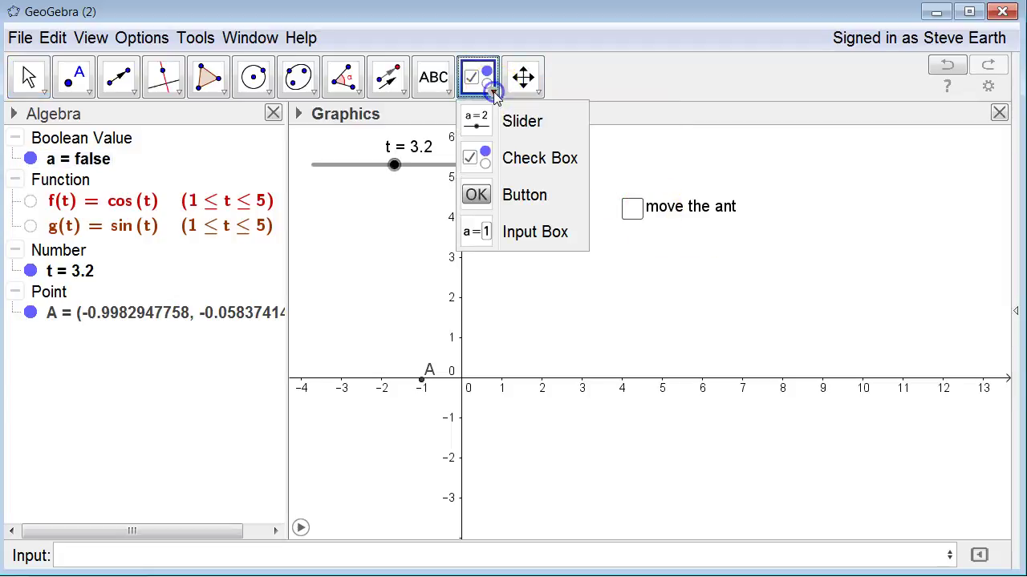
{"action": "left_click", "coordinate": [484, 200]}
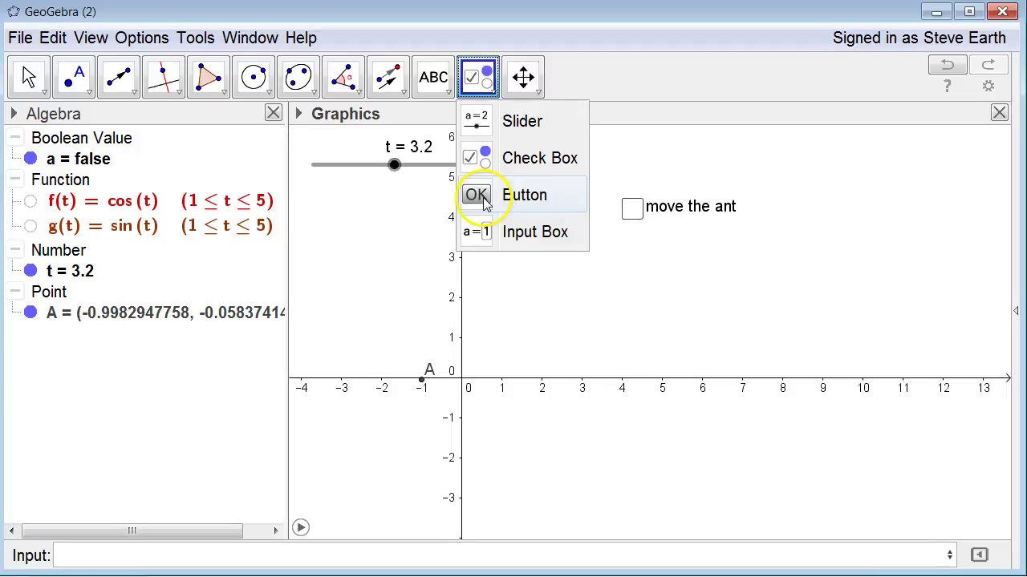
{"action": "left_click", "coordinate": [481, 197]}
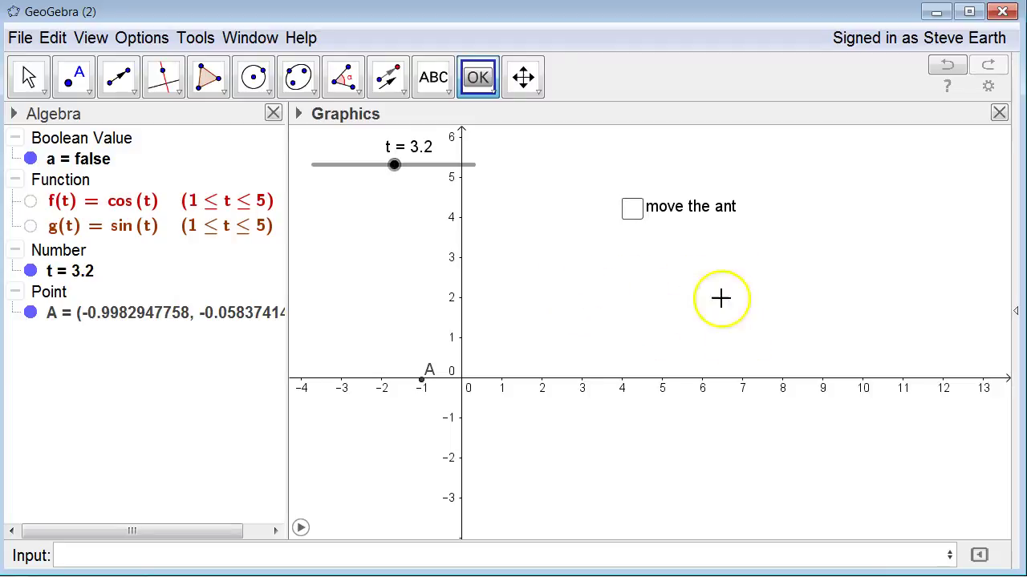
{"action": "left_click", "coordinate": [624, 247]}
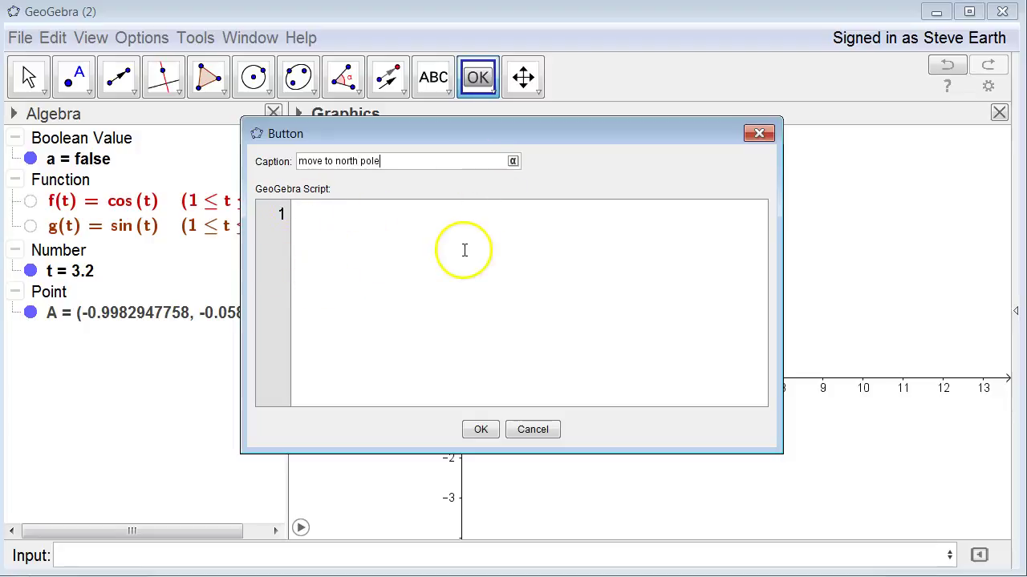
{"action": "left_click", "coordinate": [480, 431]}
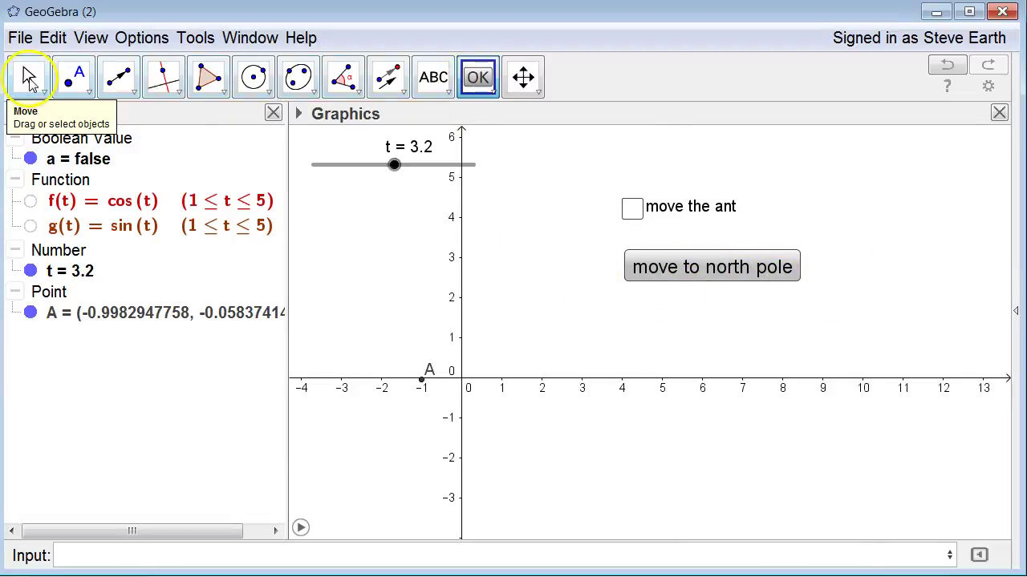
Try the 'move to north pole' button repeatedly, then start and stop the ant animation
{"action": "left_click", "coordinate": [30, 77]}
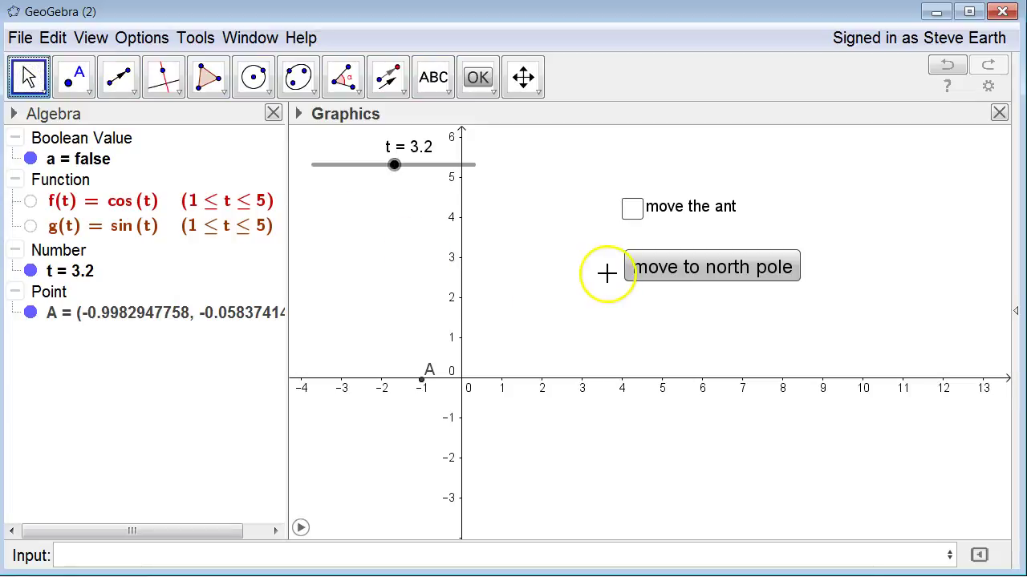
{"action": "left_click", "coordinate": [681, 271]}
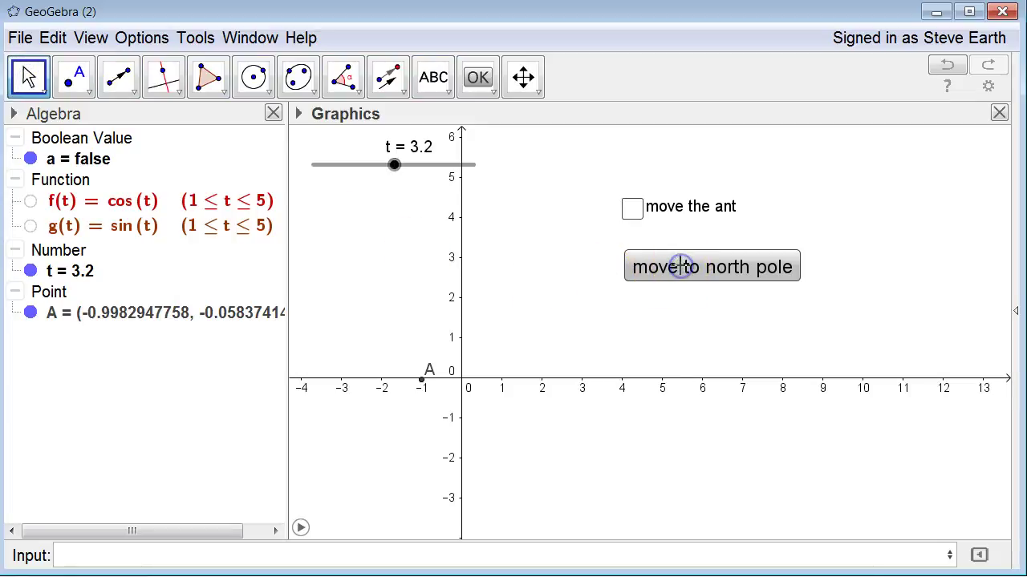
{"action": "left_click", "coordinate": [680, 271]}
{"action": "left_click", "coordinate": [690, 267]}
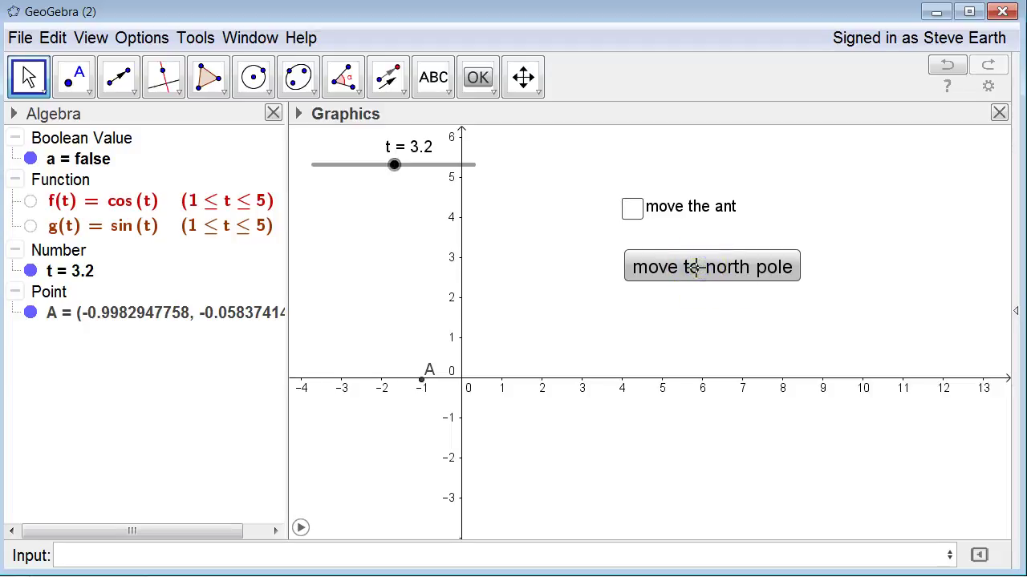
{"action": "left_click", "coordinate": [775, 274]}
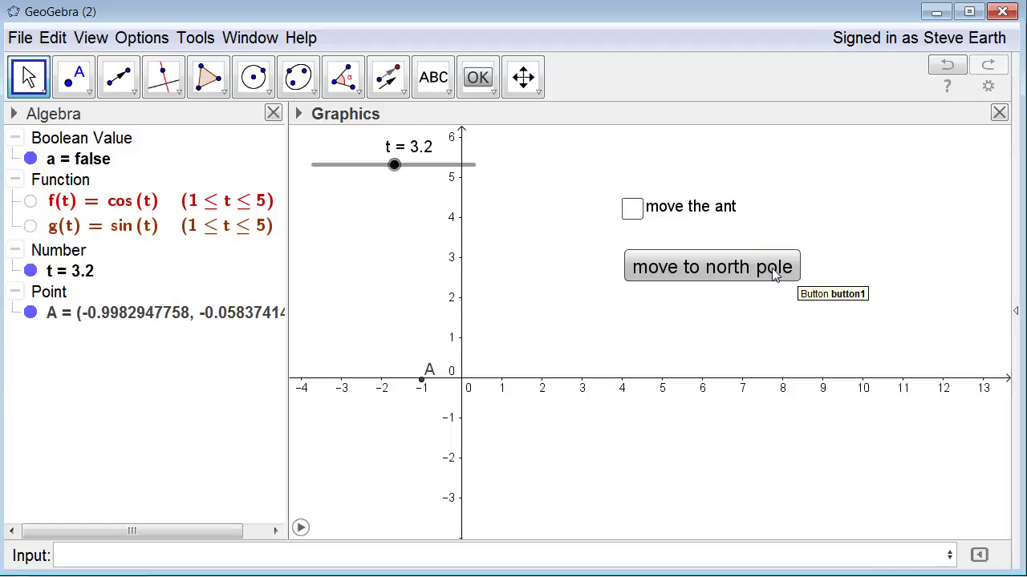
{"action": "left_click", "coordinate": [719, 271]}
{"action": "left_click", "coordinate": [728, 271]}
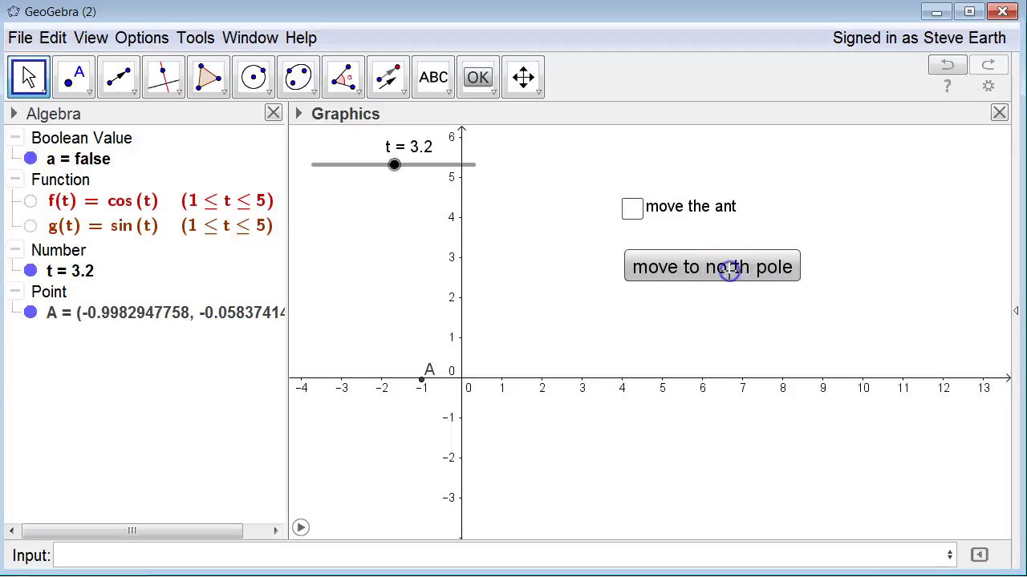
{"action": "left_click", "coordinate": [722, 271]}
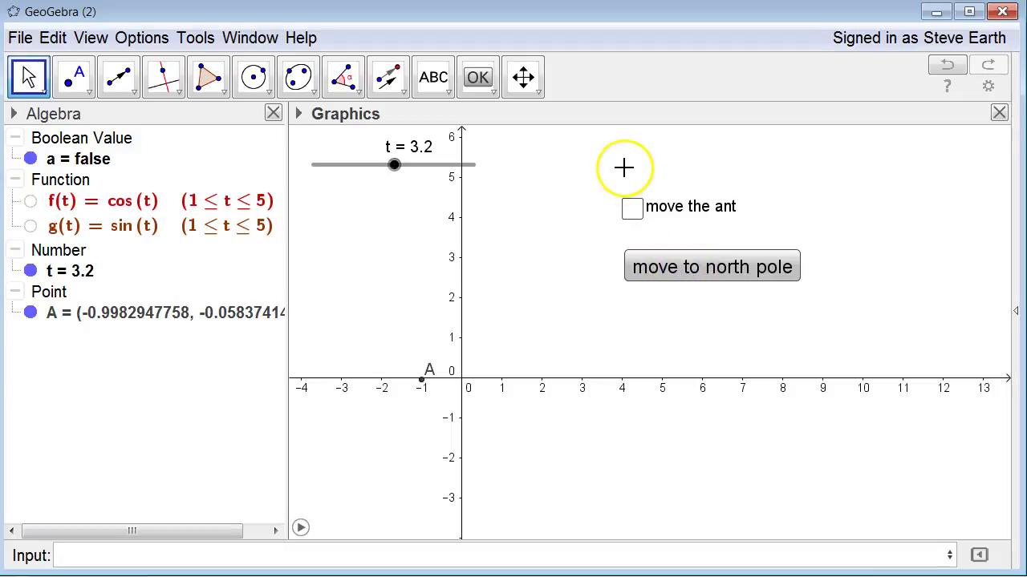
{"action": "left_click", "coordinate": [690, 269]}
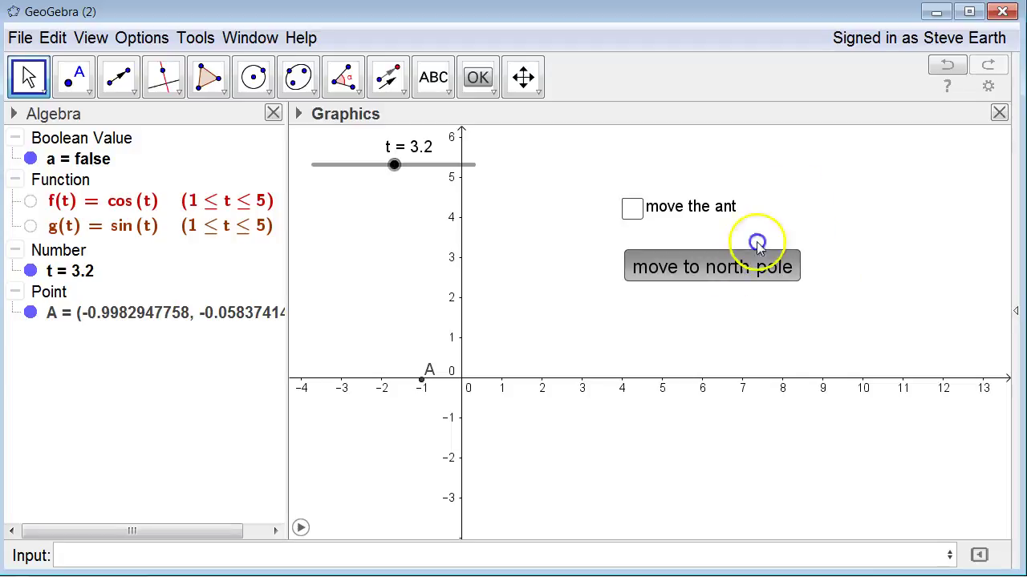
{"action": "left_click", "coordinate": [675, 207]}
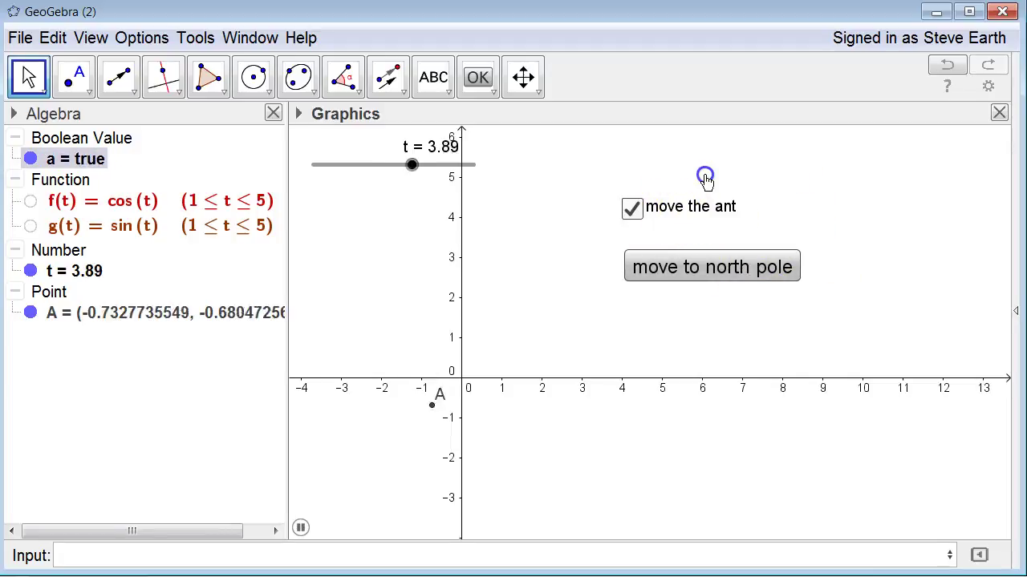
{"action": "left_click", "coordinate": [633, 209]}
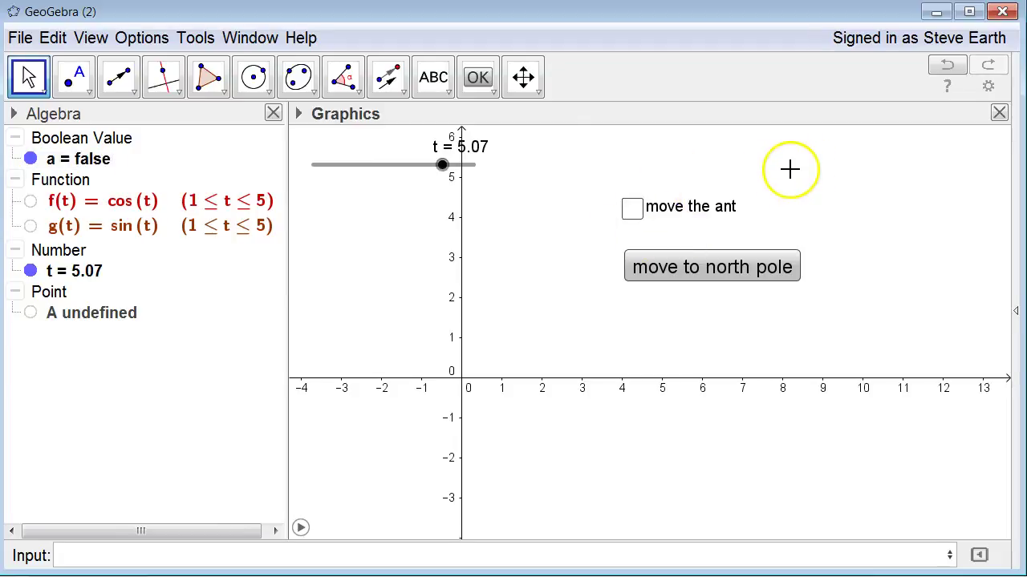
Unfix the 'move to north pole' button and drag it above the 'move the ant' checkbox
{"action": "right_click", "coordinate": [686, 271]}
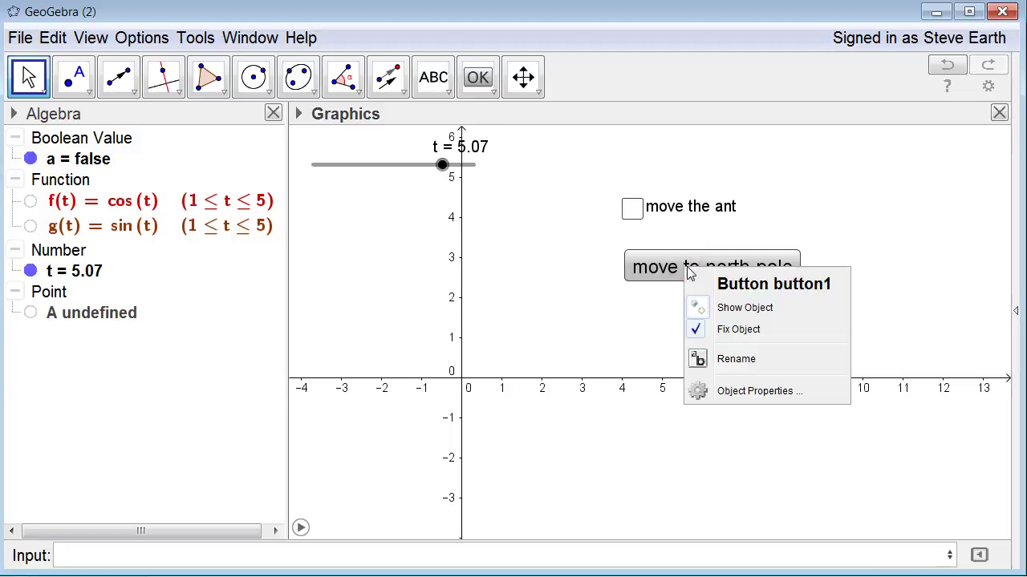
{"action": "left_click", "coordinate": [697, 329]}
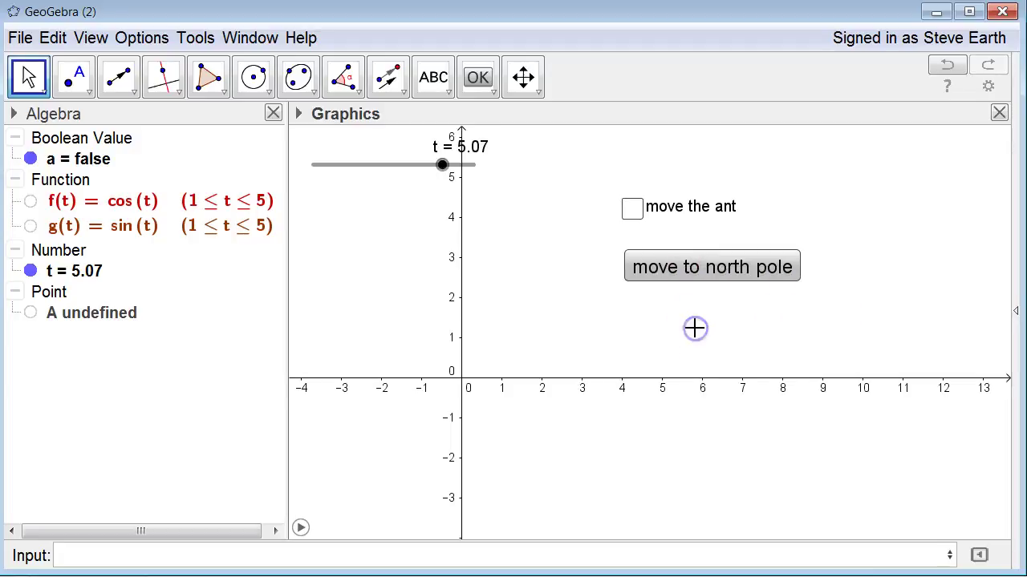
{"action": "left_click_drag", "start_coordinate": [728, 265], "coordinate": [679, 183]}
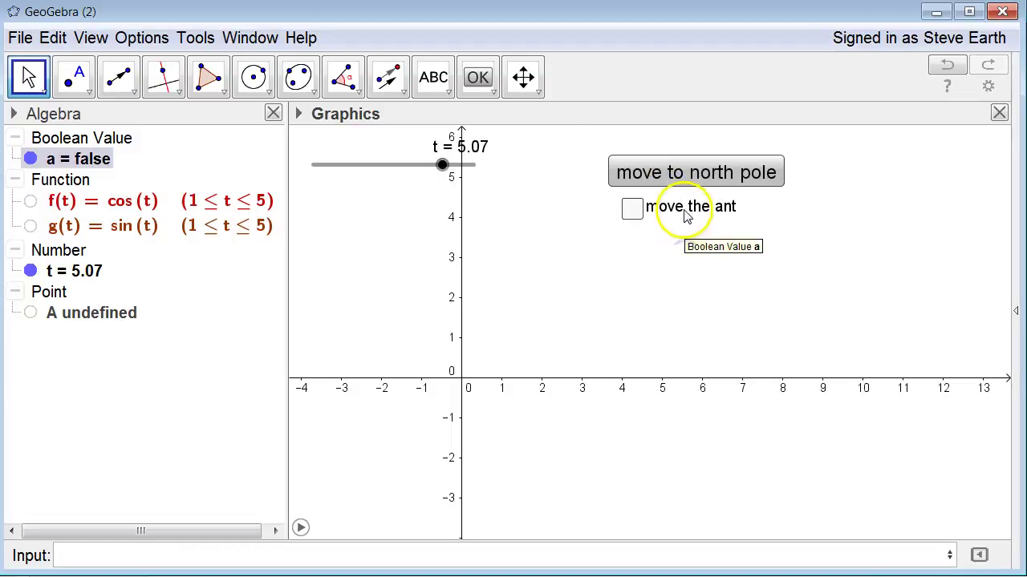
Unfix the 'move the ant' checkbox and nudge it slightly upward
{"action": "right_click", "coordinate": [686, 215]}
{"action": "left_click", "coordinate": [716, 295]}
{"action": "mouse_move", "coordinate": [671, 215]}
{"action": "left_mouse_down"}
{"action": "mouse_move", "coordinate": [722, 286]}
{"action": "mouse_move", "coordinate": [725, 255]}
{"action": "mouse_move", "coordinate": [672, 220]}
{"action": "mouse_move", "coordinate": [681, 217]}
{"action": "mouse_move", "coordinate": [665, 220]}
{"action": "mouse_move", "coordinate": [671, 209]}
{"action": "left_mouse_up"}
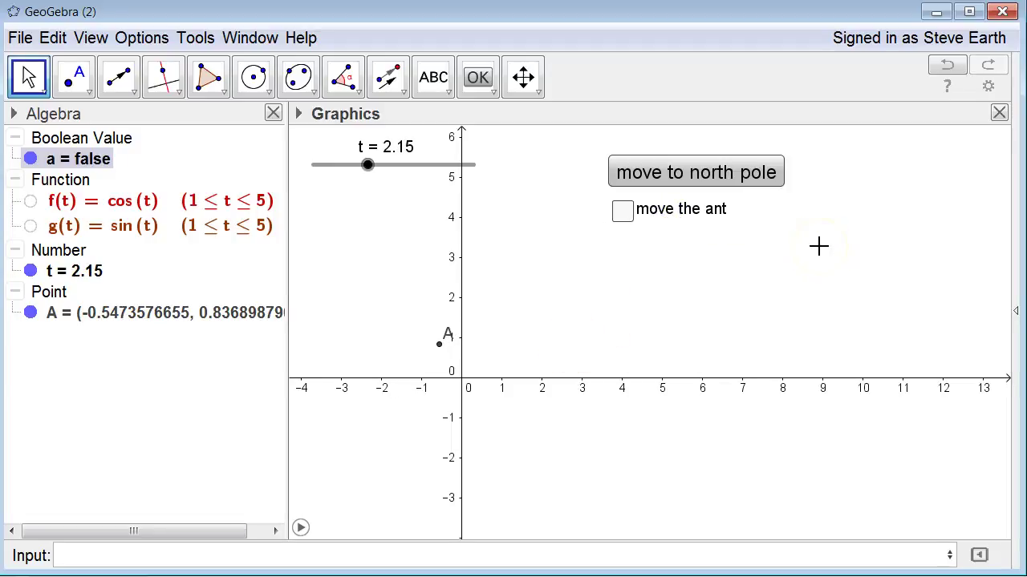
Give the 'move to north pole' button the On Click script t=pi/2 in its properties
{"action": "right_click", "coordinate": [739, 175]}
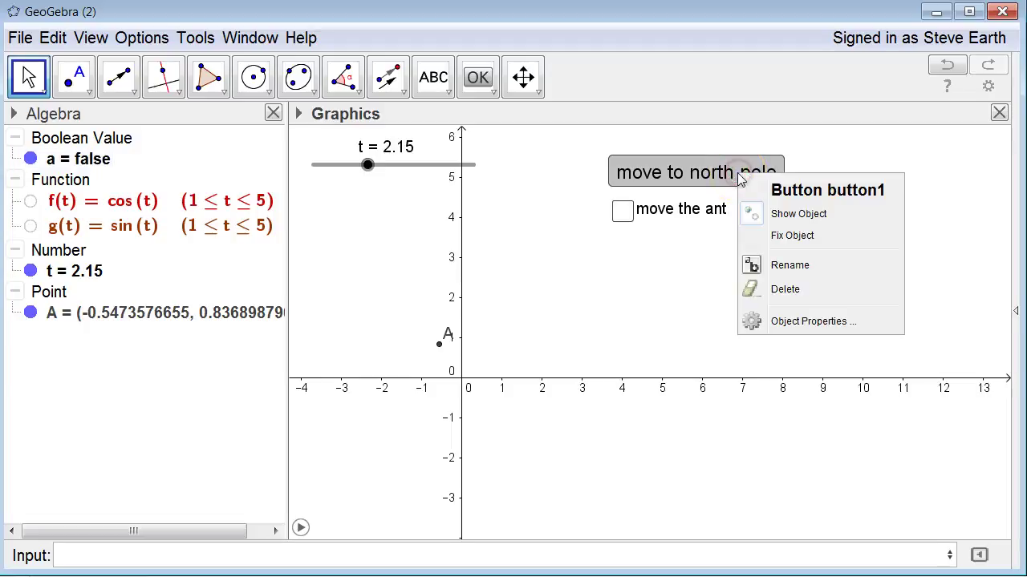
{"action": "left_click", "coordinate": [785, 324]}
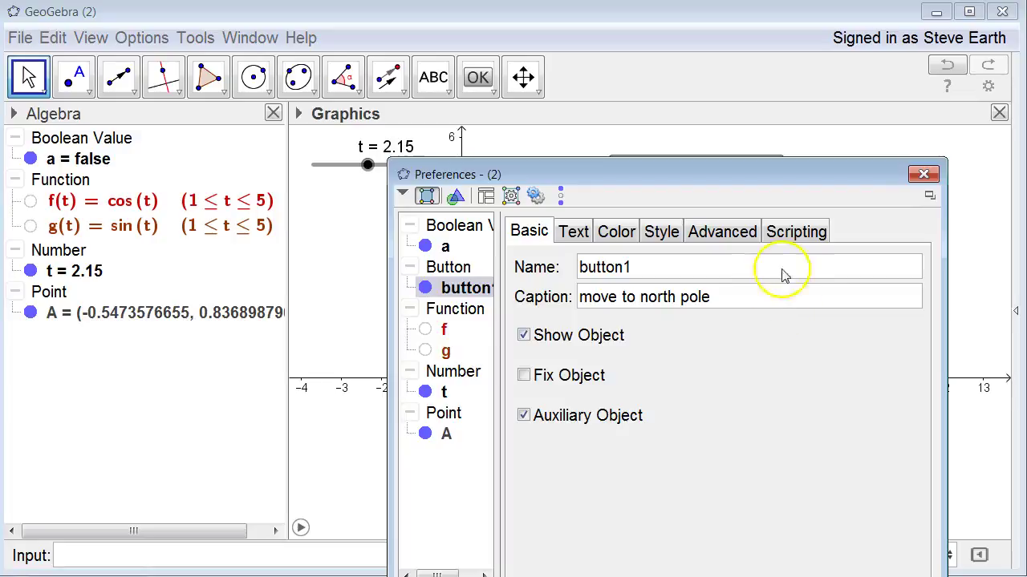
{"action": "left_click", "coordinate": [793, 234]}
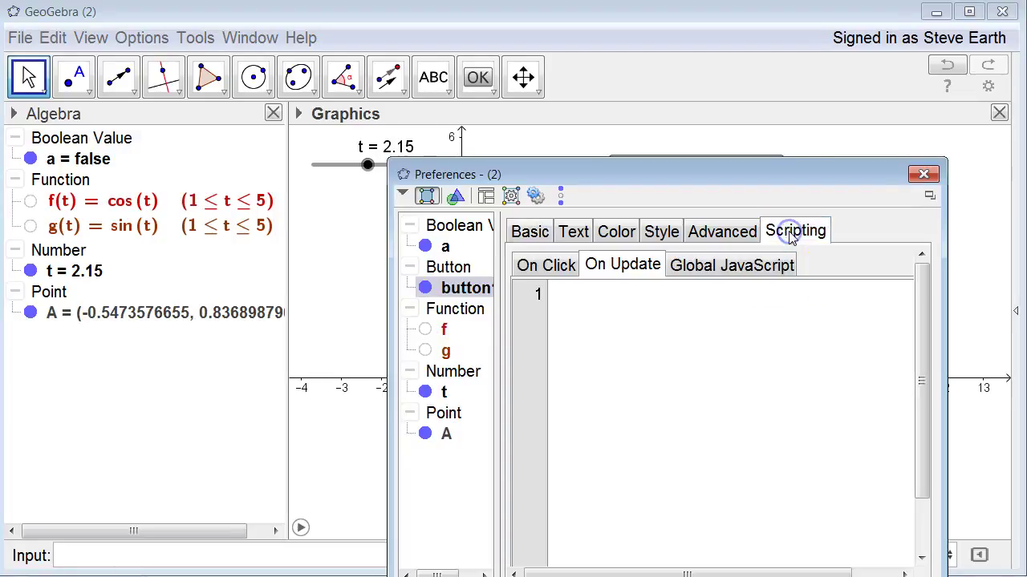
{"action": "left_click", "coordinate": [703, 335]}
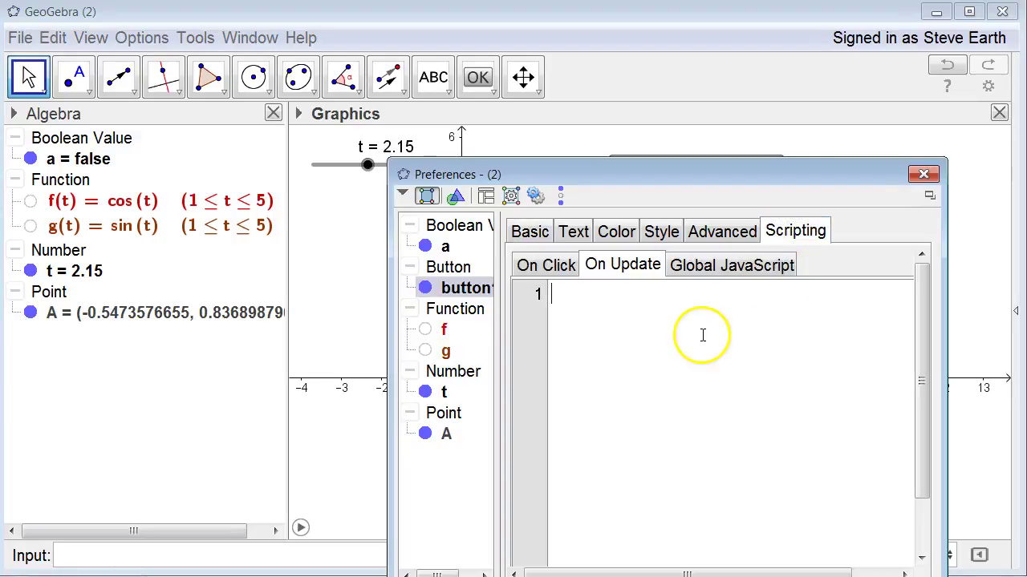
{"action": "left_click", "coordinate": [553, 269]}
{"action": "left_click", "coordinate": [566, 297]}
{"action": "left_click", "coordinate": [577, 296]}
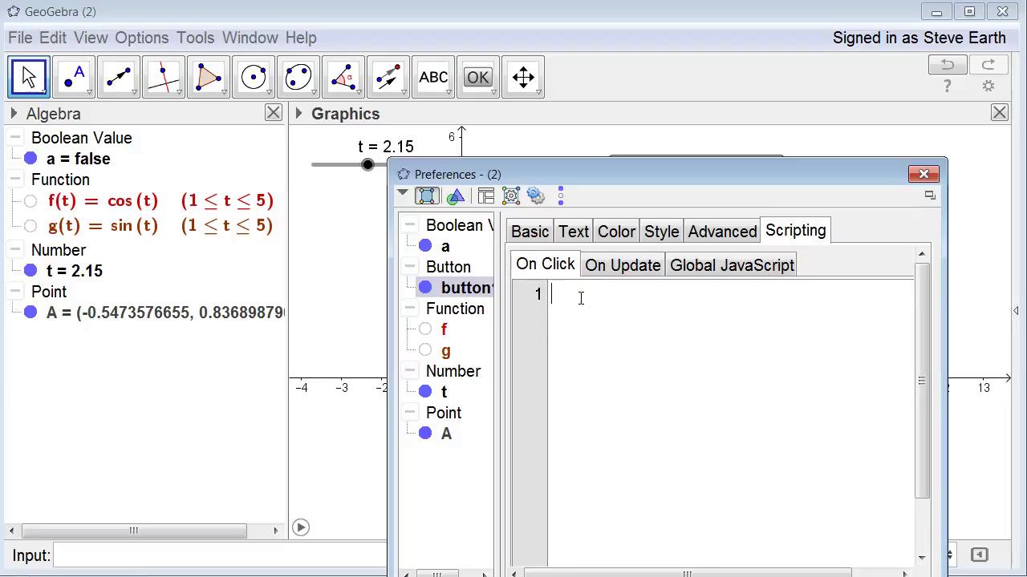
{"action": "left_click", "coordinate": [580, 300]}
{"action": "type", "text": "pi/2"}
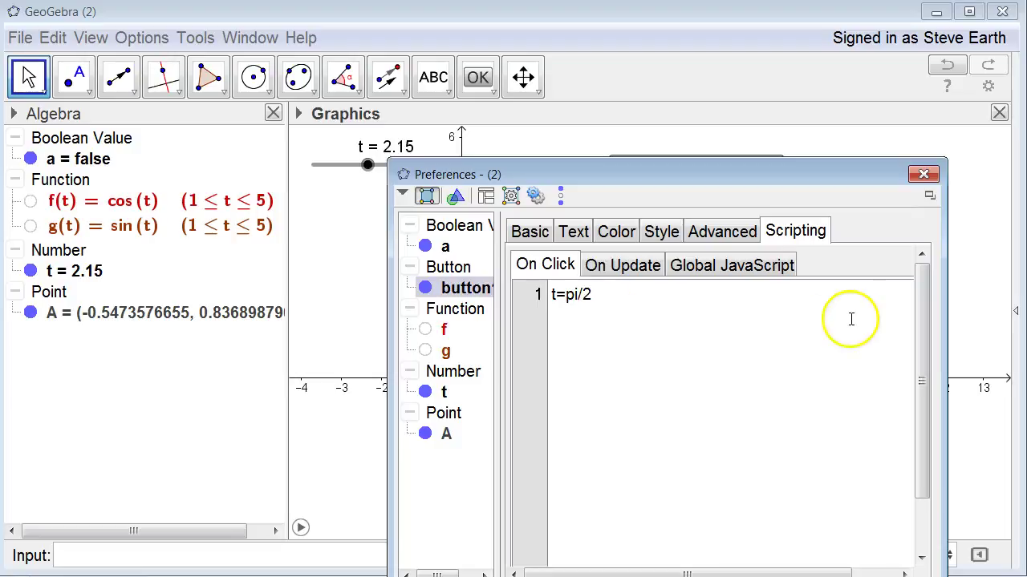
{"action": "left_click", "coordinate": [923, 174]}
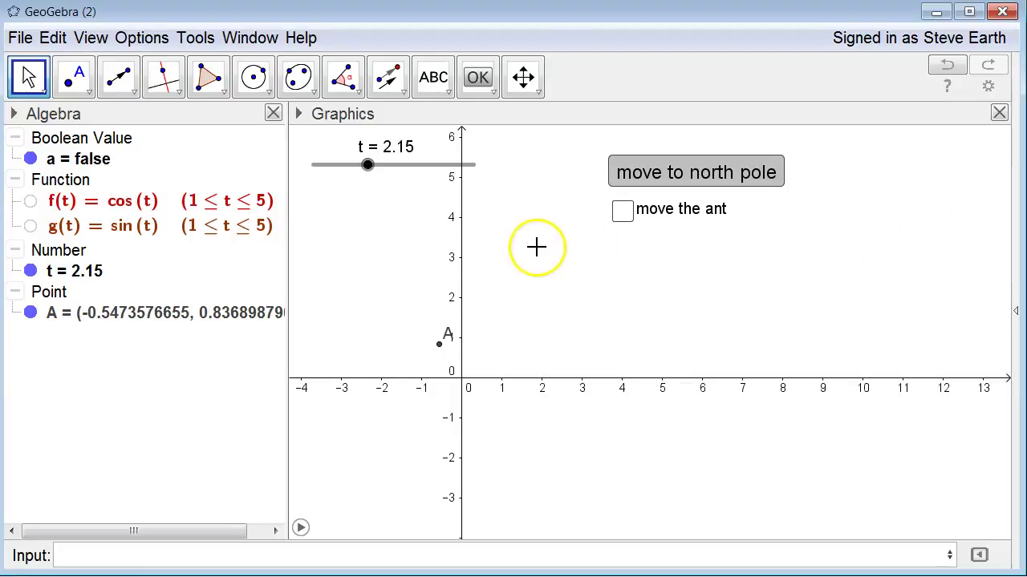
Test the controls: drag t to 2.51, toggle the ant animation, and leave A at (0, 1)
{"action": "left_click_drag", "start_coordinate": [367, 164], "coordinate": [419, 177]}
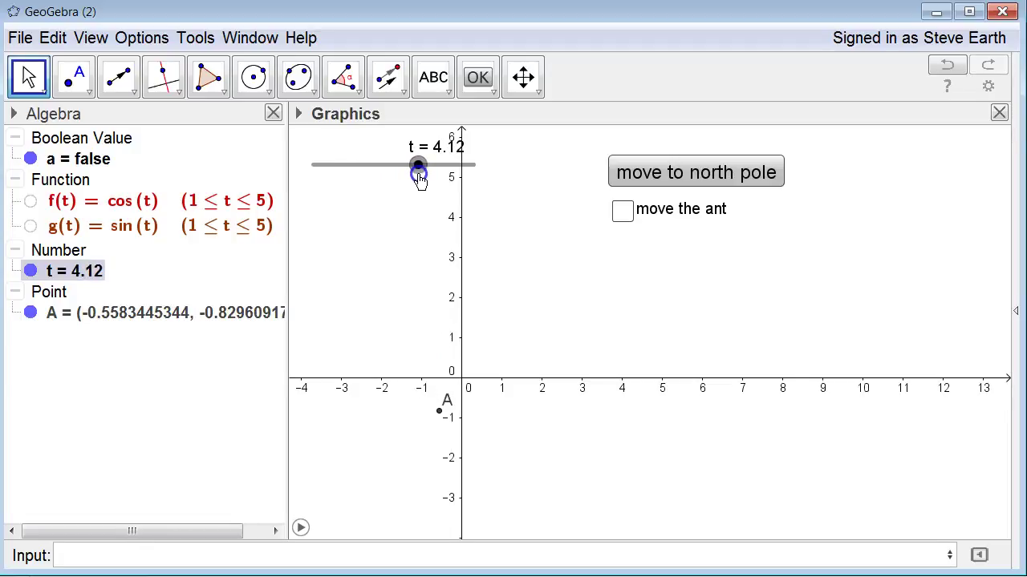
{"action": "left_click", "coordinate": [716, 180]}
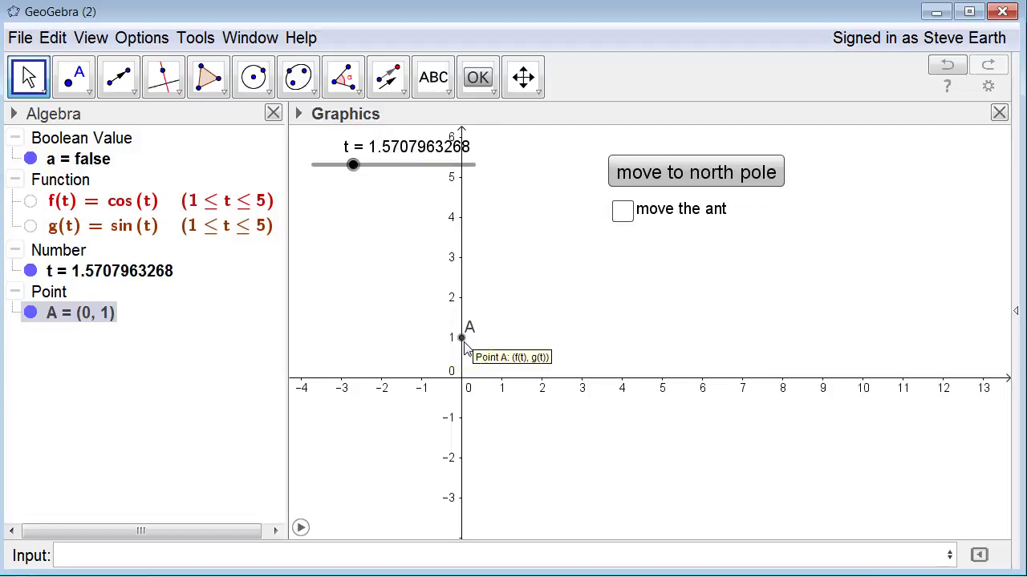
{"action": "left_click", "coordinate": [621, 211]}
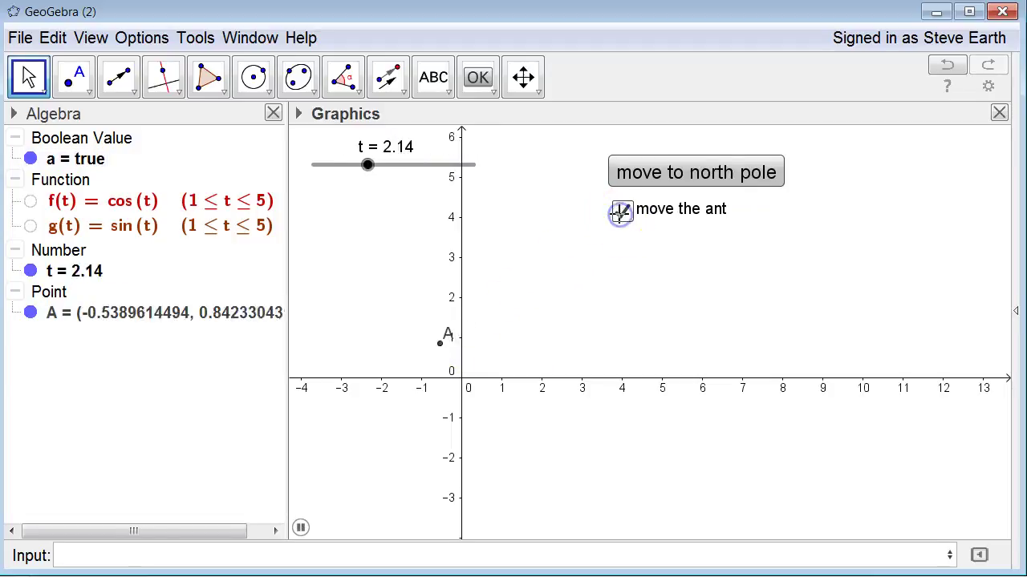
{"action": "left_click", "coordinate": [694, 175]}
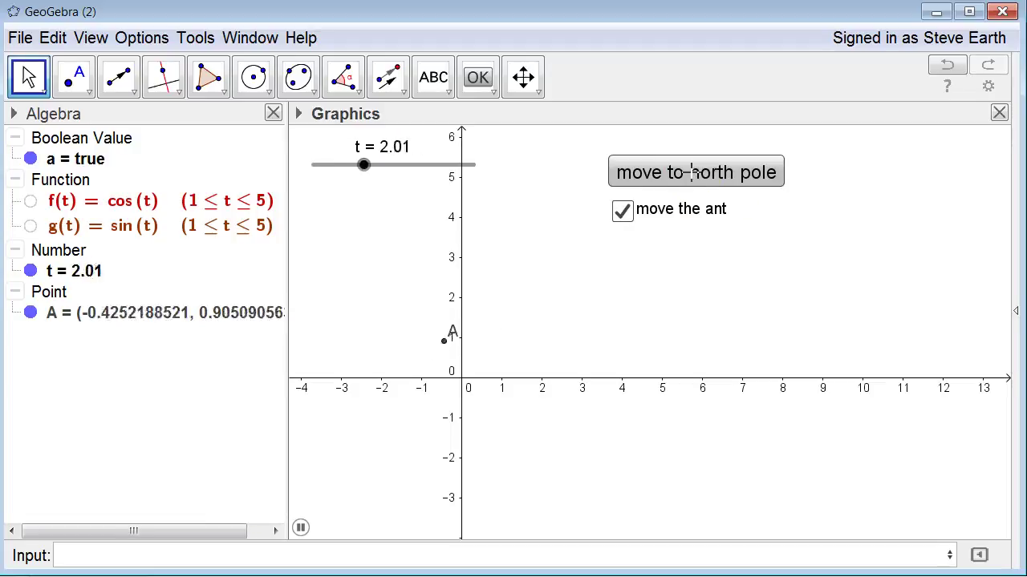
{"action": "left_click", "coordinate": [660, 220]}
{"action": "left_click", "coordinate": [617, 216]}
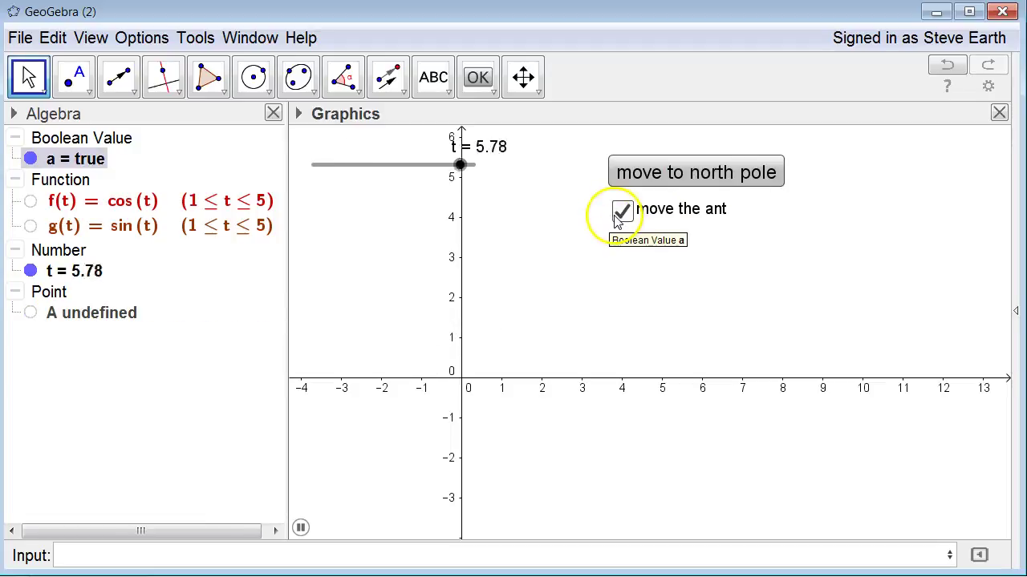
{"action": "left_click", "coordinate": [622, 215]}
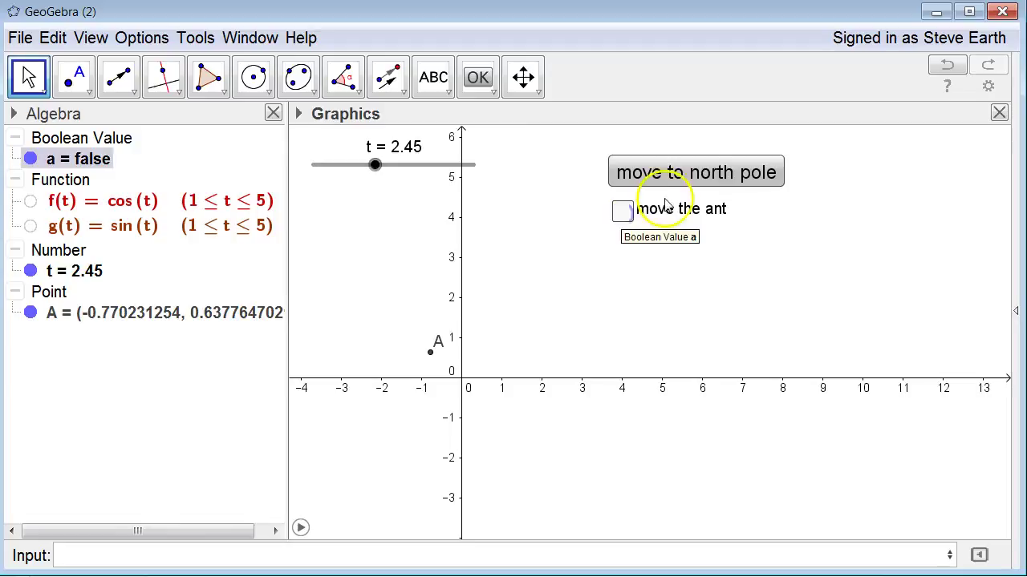
{"action": "left_click", "coordinate": [671, 185]}
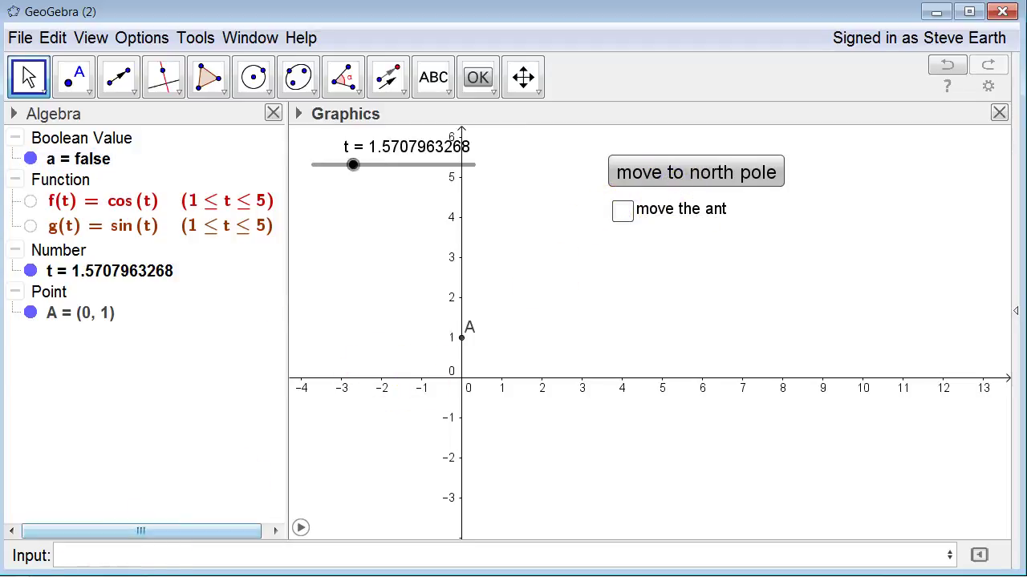
{"action": "left_click", "coordinate": [568, 466]}
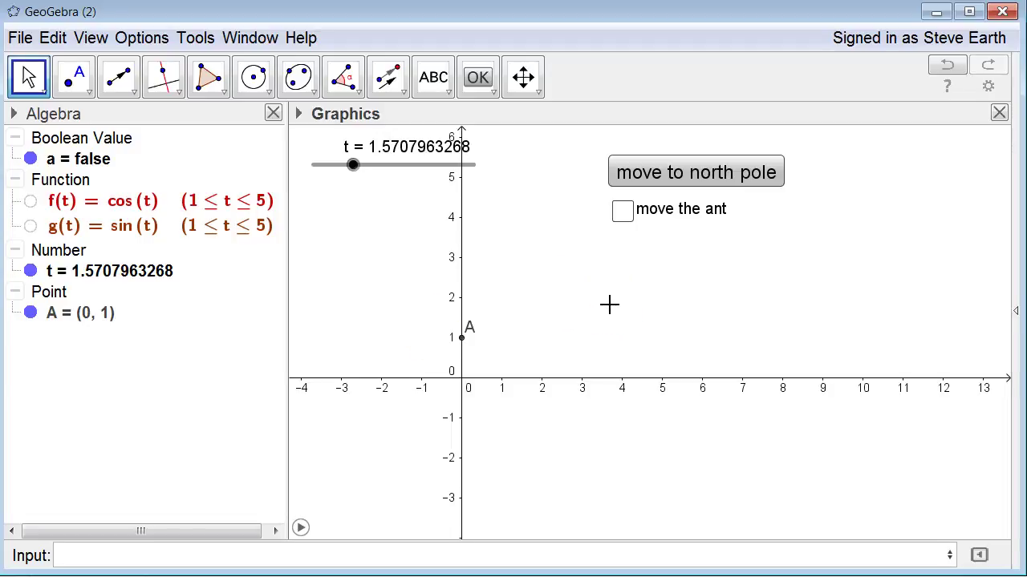
{"action": "left_click", "coordinate": [121, 576]}
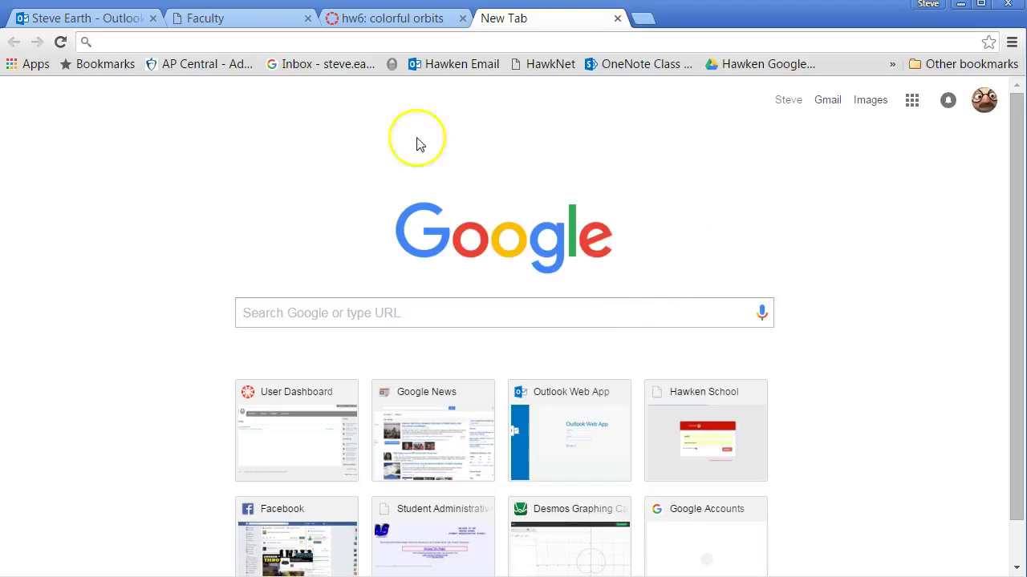
Search Google Images for 'cupcake'
{"action": "left_click", "coordinate": [449, 320]}
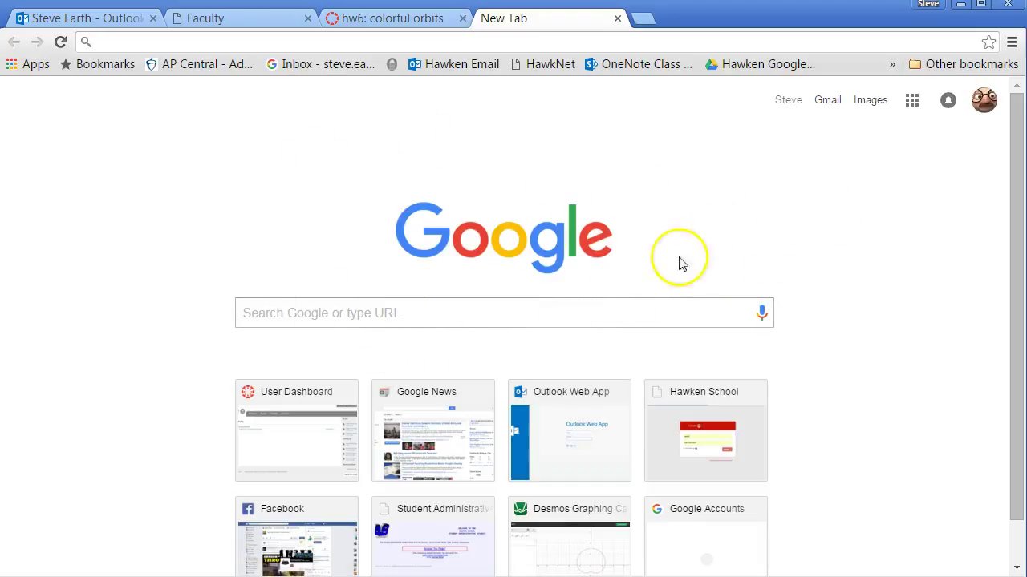
{"action": "left_click", "coordinate": [871, 111]}
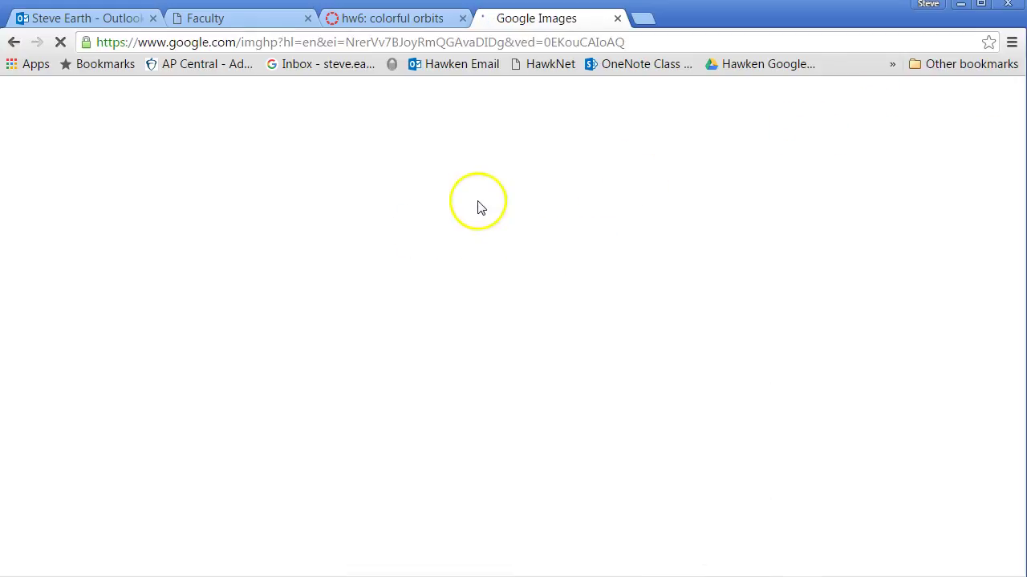
{"action": "left_click", "coordinate": [360, 347]}
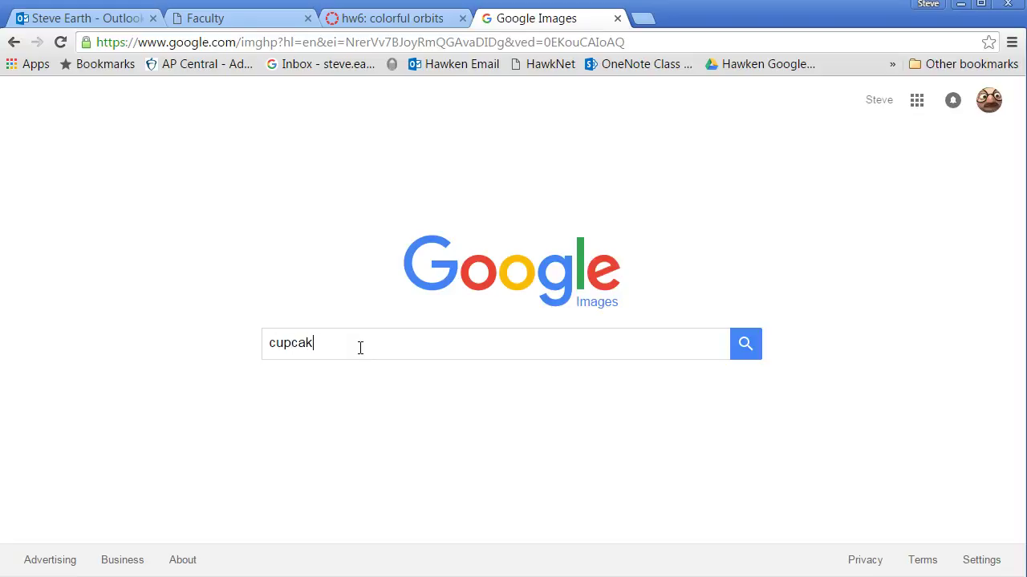
{"action": "key", "text": "Return"}
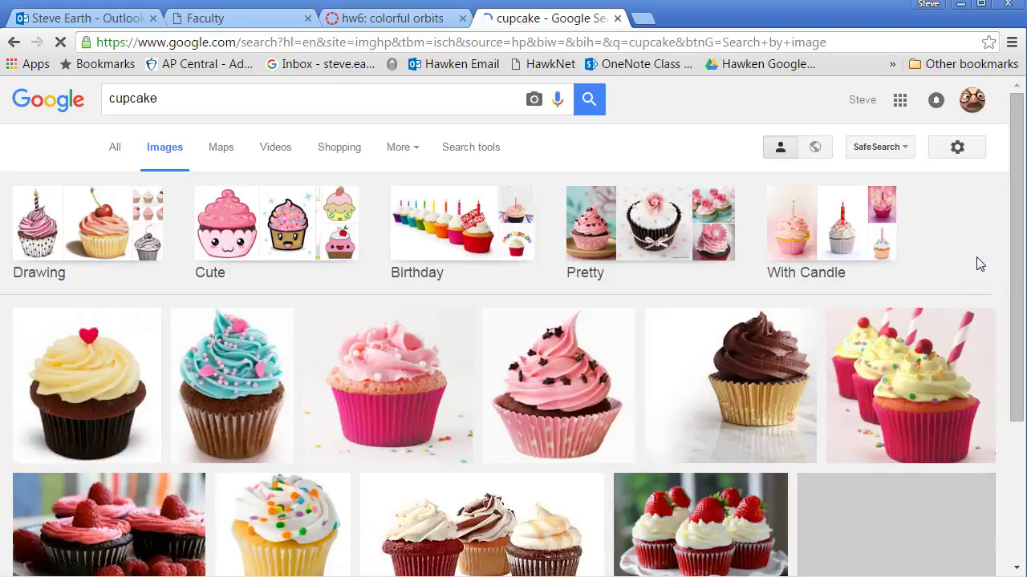
{"action": "left_click_drag", "start_coordinate": [976, 258], "coordinate": [977, 283]}
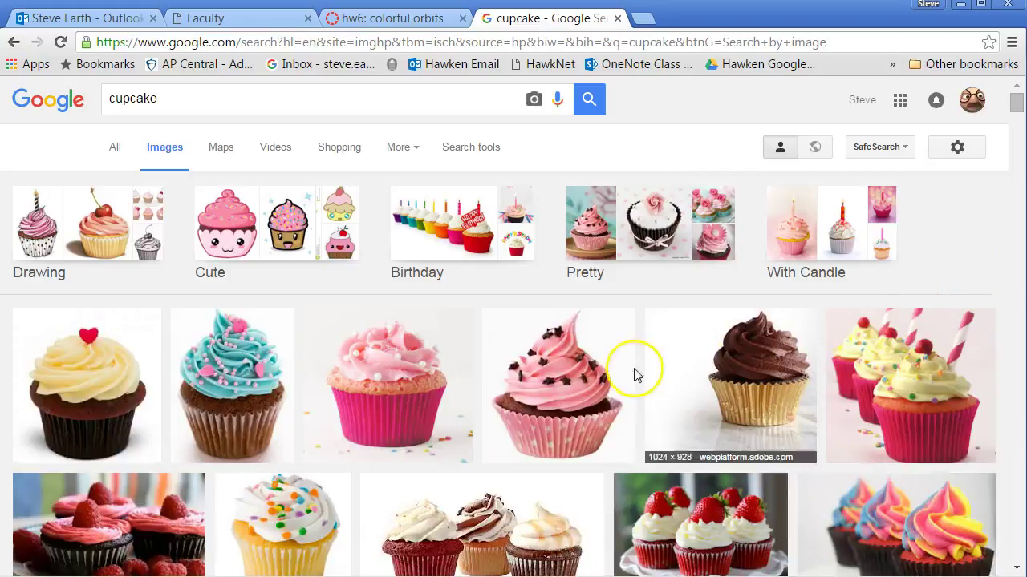
Copy the full-size pink cupcake with chocolate stars image and return to GeoGebra
{"action": "left_click", "coordinate": [560, 370]}
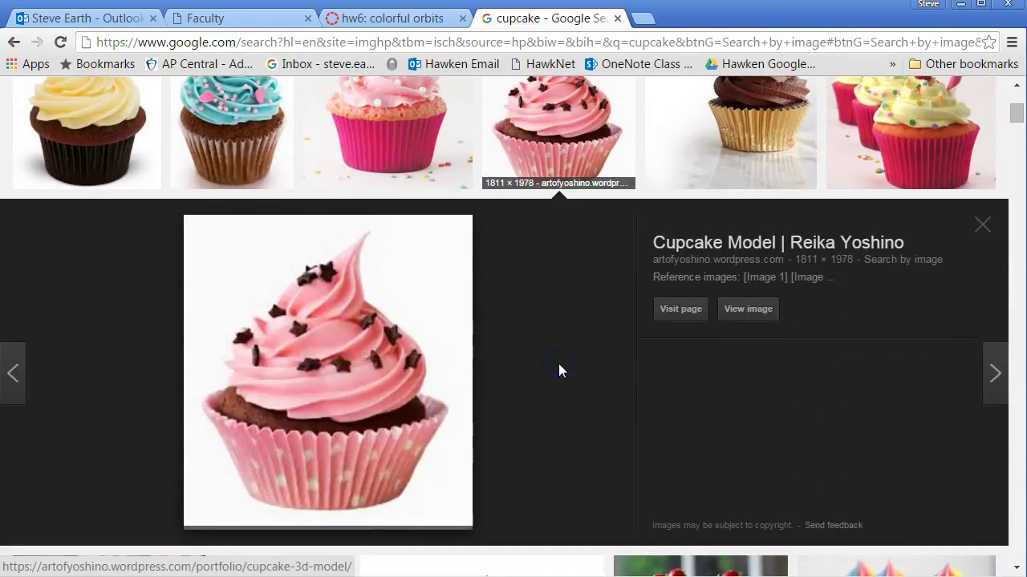
{"action": "left_click", "coordinate": [752, 311]}
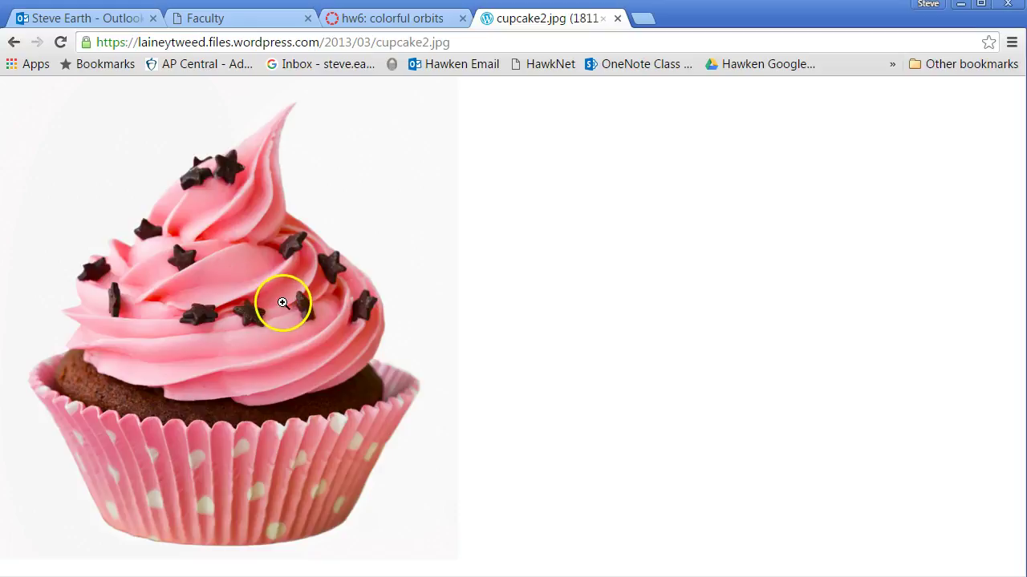
{"action": "right_click", "coordinate": [235, 292]}
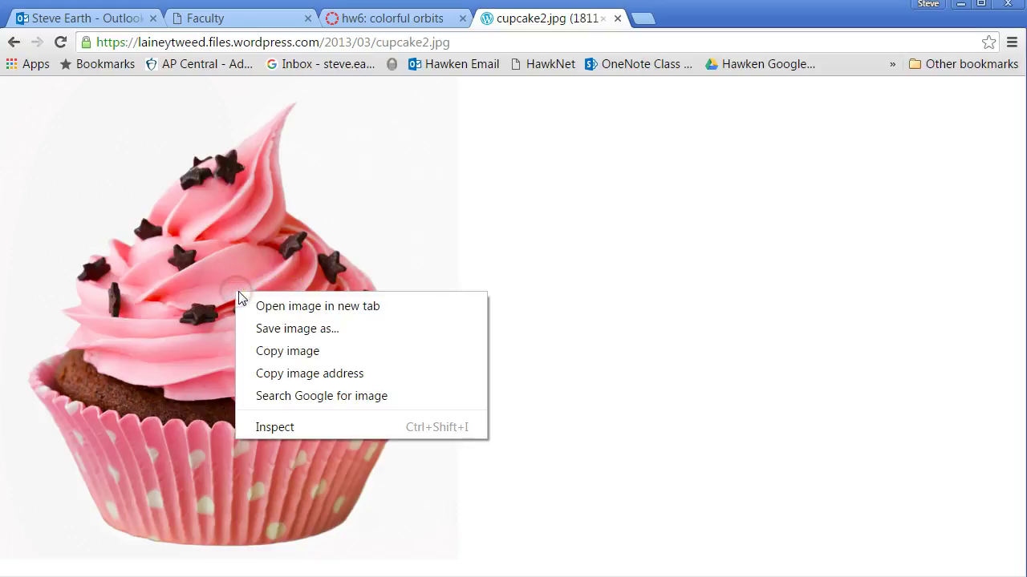
{"action": "left_click", "coordinate": [273, 353]}
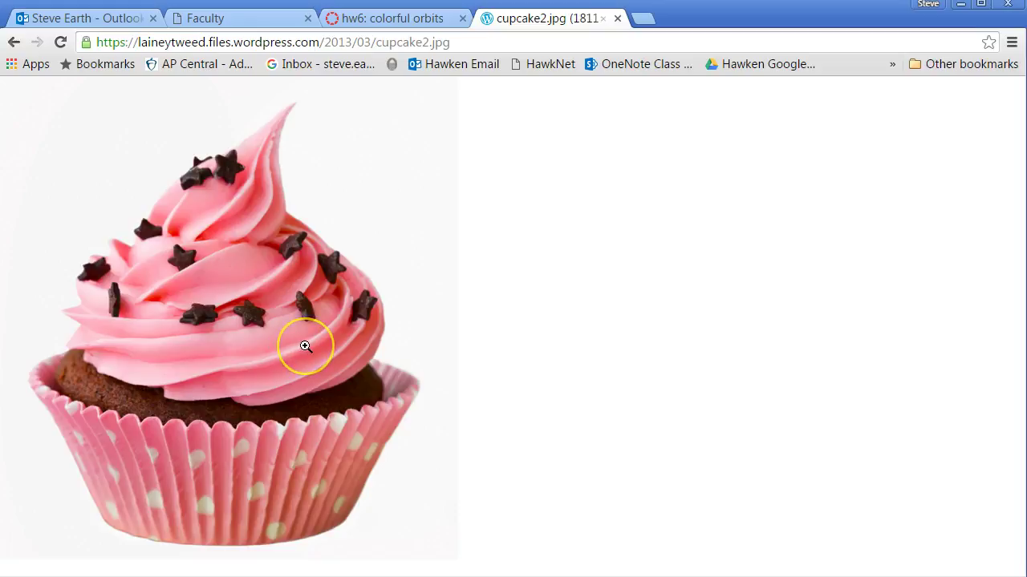
{"action": "left_click", "coordinate": [318, 486]}
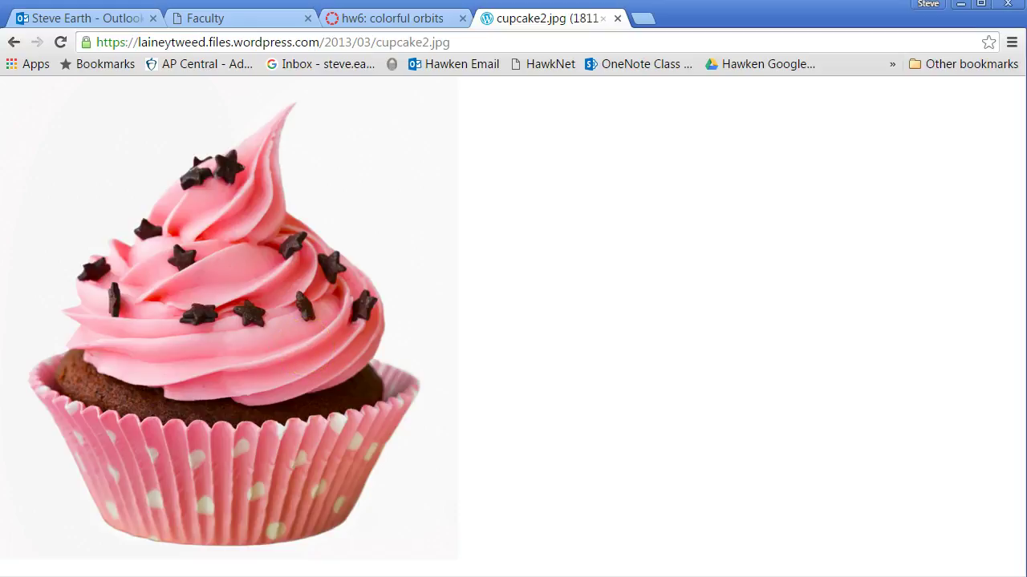
{"action": "key", "text": "alt+Tab"}
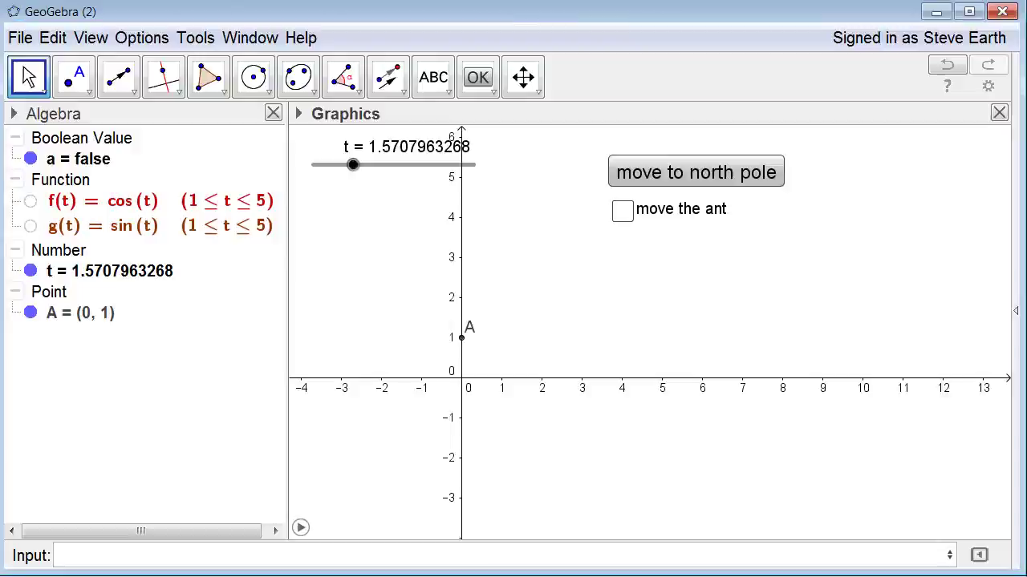
Insert the copied cupcake image from the clipboard as pic1, with corners B and C
{"action": "left_click", "coordinate": [51, 40]}
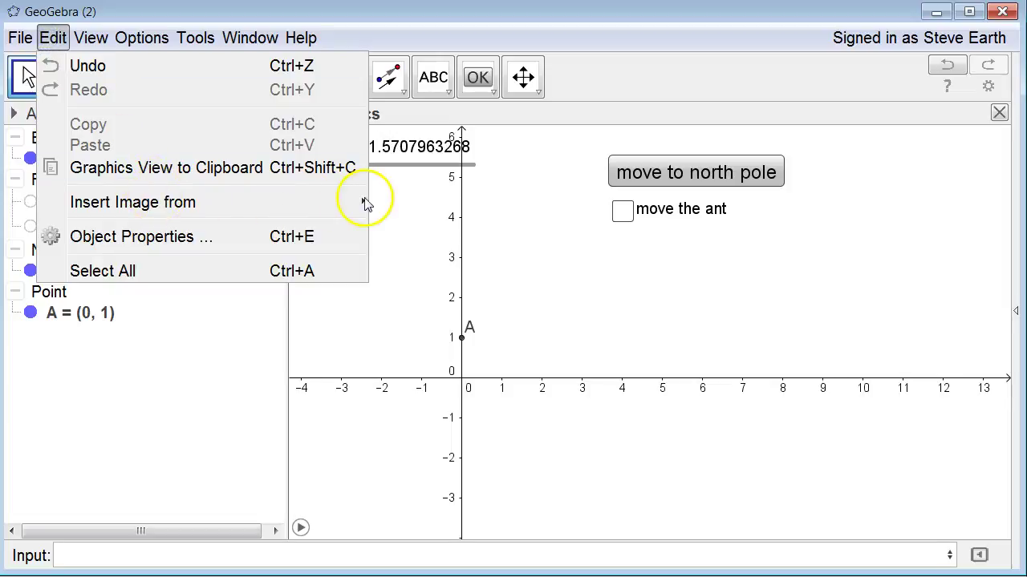
{"action": "left_click", "coordinate": [78, 206]}
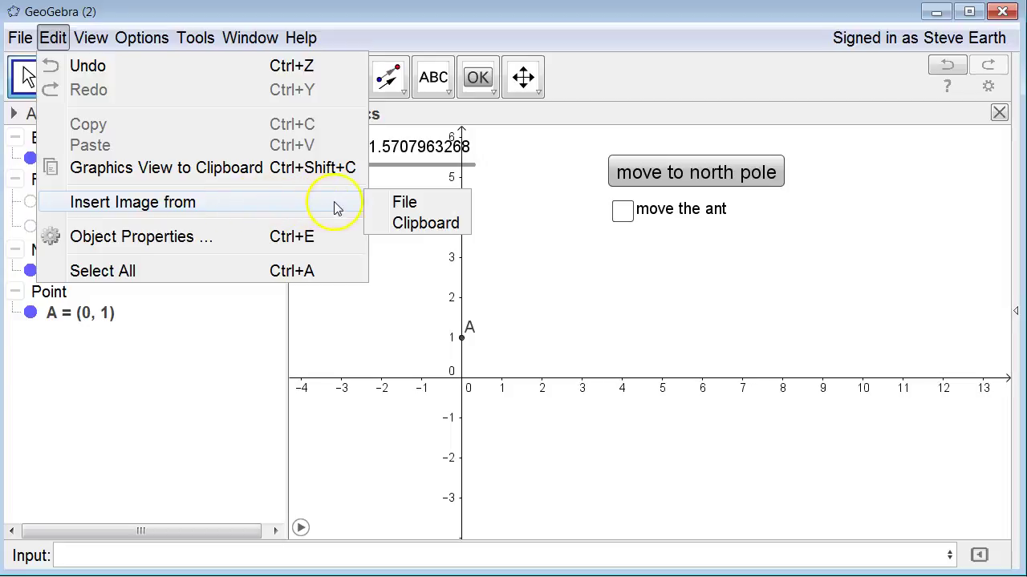
{"action": "left_click", "coordinate": [395, 224]}
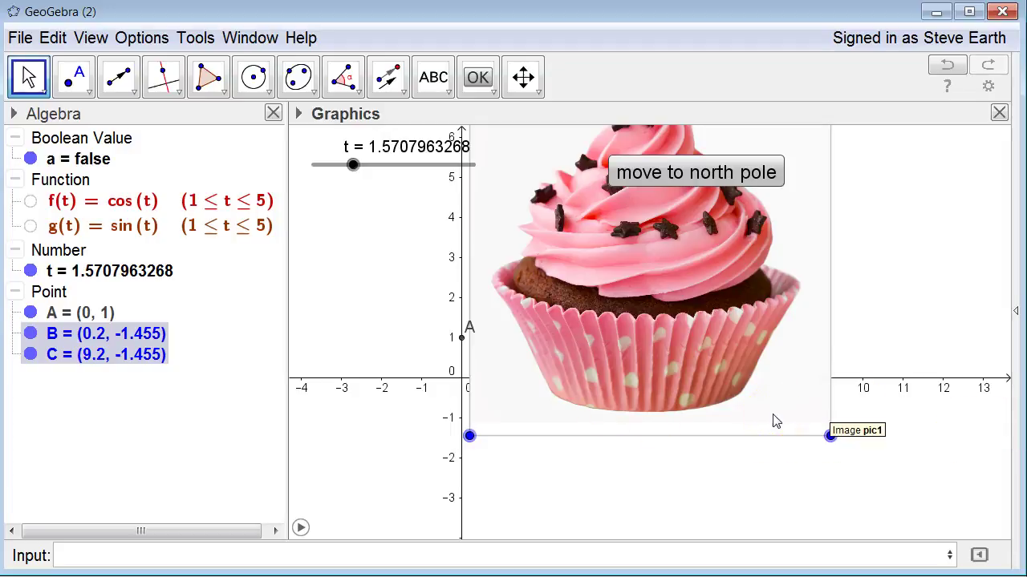
Shrink the cupcake image by dragging corner C to about (8.12, -1.56)
{"action": "left_click", "coordinate": [818, 408]}
{"action": "left_click", "coordinate": [831, 386]}
{"action": "left_click", "coordinate": [795, 436]}
{"action": "left_click", "coordinate": [830, 434]}
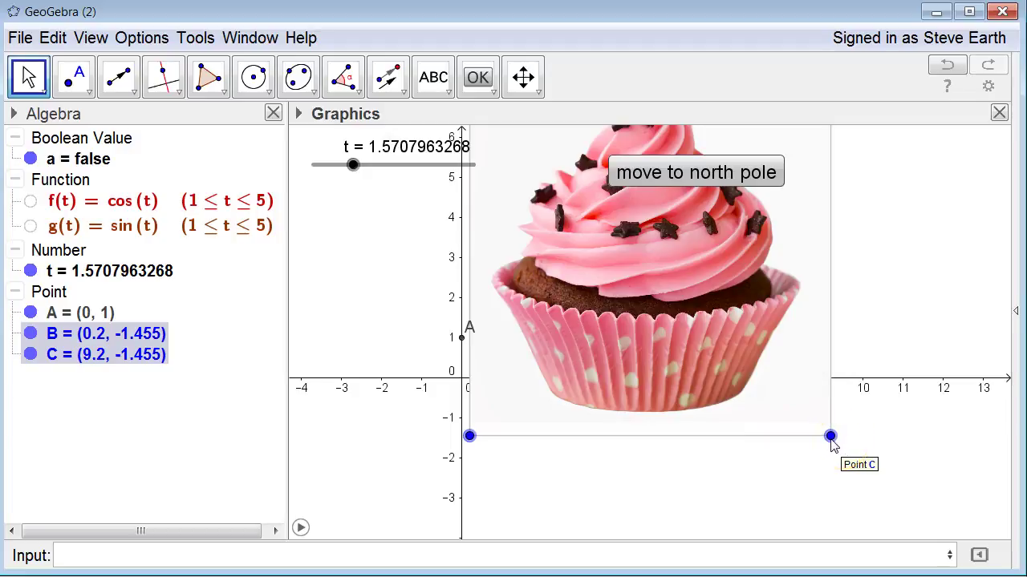
{"action": "left_click_drag", "start_coordinate": [831, 438], "coordinate": [510, 465]}
{"action": "left_click", "coordinate": [666, 437]}
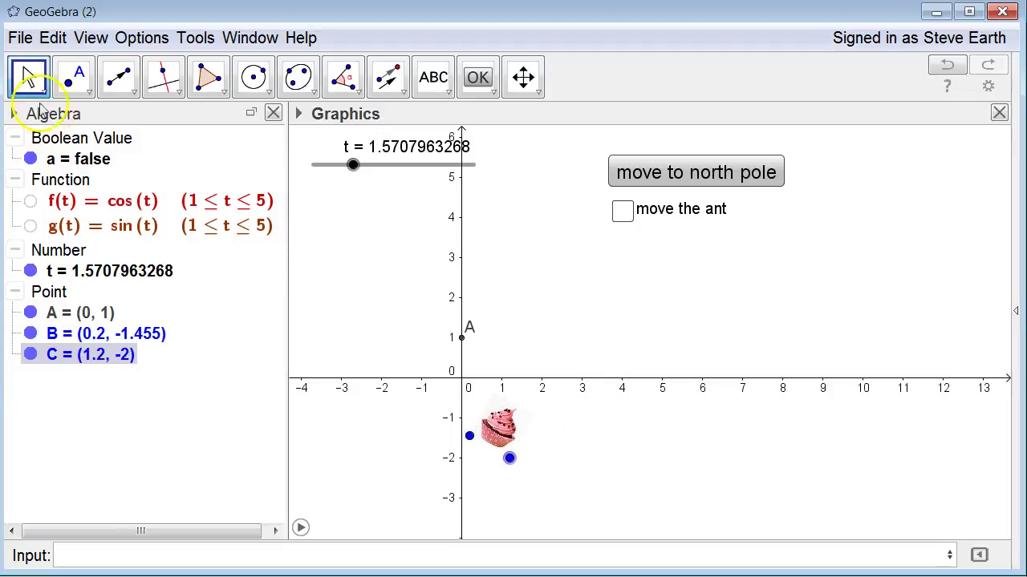
Move the cupcake image above the x-axis to around x = 6–7, y = 2
{"action": "left_click_drag", "start_coordinate": [489, 427], "coordinate": [584, 340]}
{"action": "left_click", "coordinate": [624, 369]}
{"action": "left_click_drag", "start_coordinate": [705, 332], "coordinate": [735, 298]}
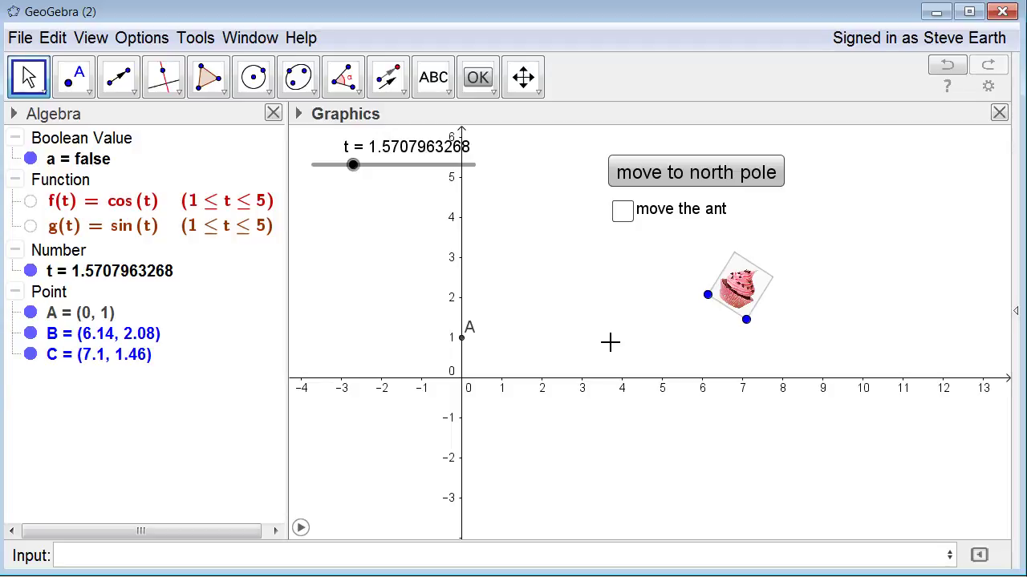
{"action": "mouse_move", "coordinate": [739, 293]}
{"action": "left_mouse_down"}
{"action": "mouse_move", "coordinate": [722, 305]}
{"action": "mouse_move", "coordinate": [491, 322]}
{"action": "mouse_move", "coordinate": [463, 340]}
{"action": "mouse_move", "coordinate": [638, 294]}
{"action": "mouse_move", "coordinate": [822, 294]}
{"action": "mouse_move", "coordinate": [741, 289]}
{"action": "left_mouse_up"}
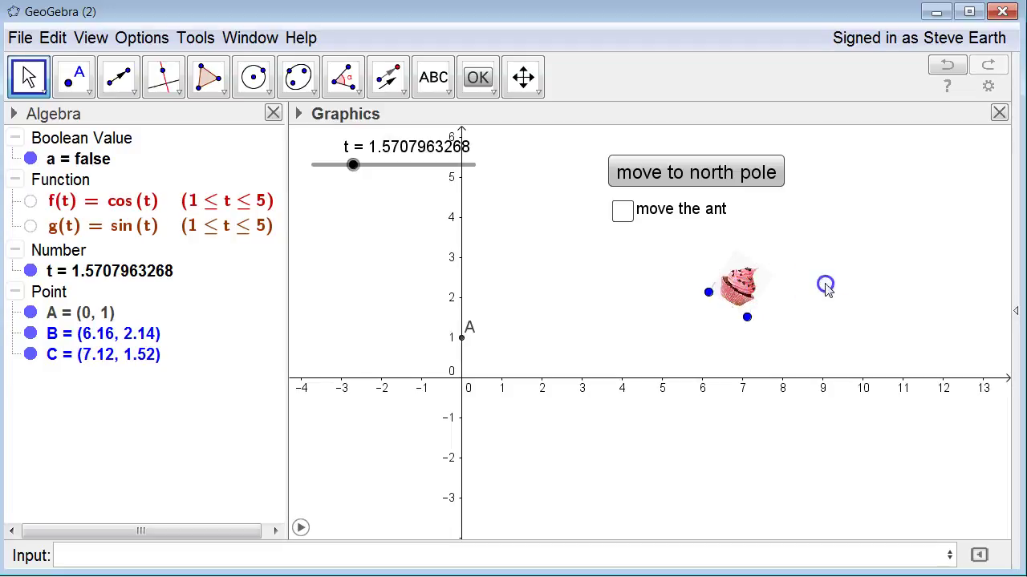
{"action": "left_click", "coordinate": [75, 78]}
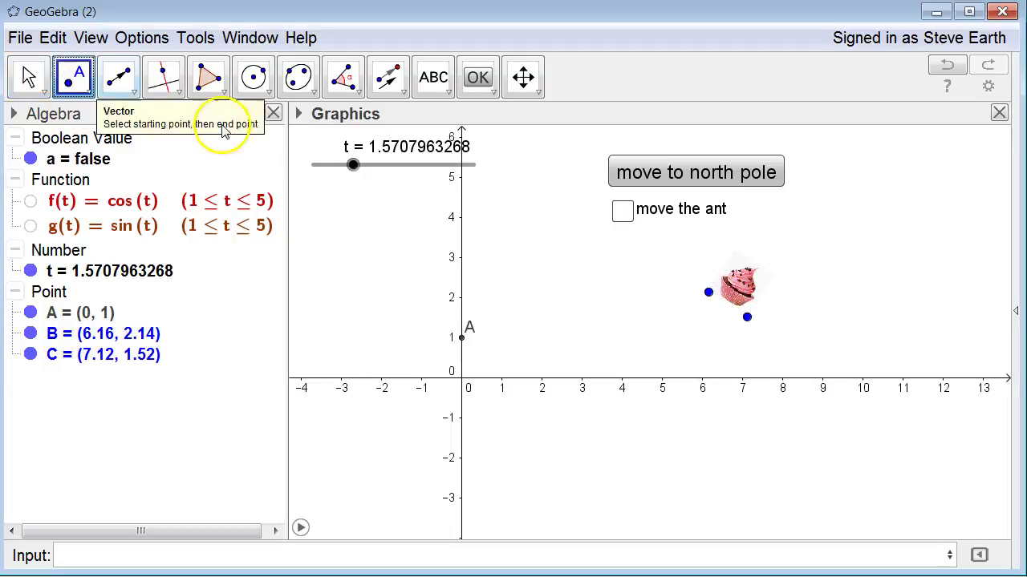
Place point D at (6.94, 2.34) on the cupcake and pick the Vector tool
{"action": "left_click", "coordinate": [739, 284]}
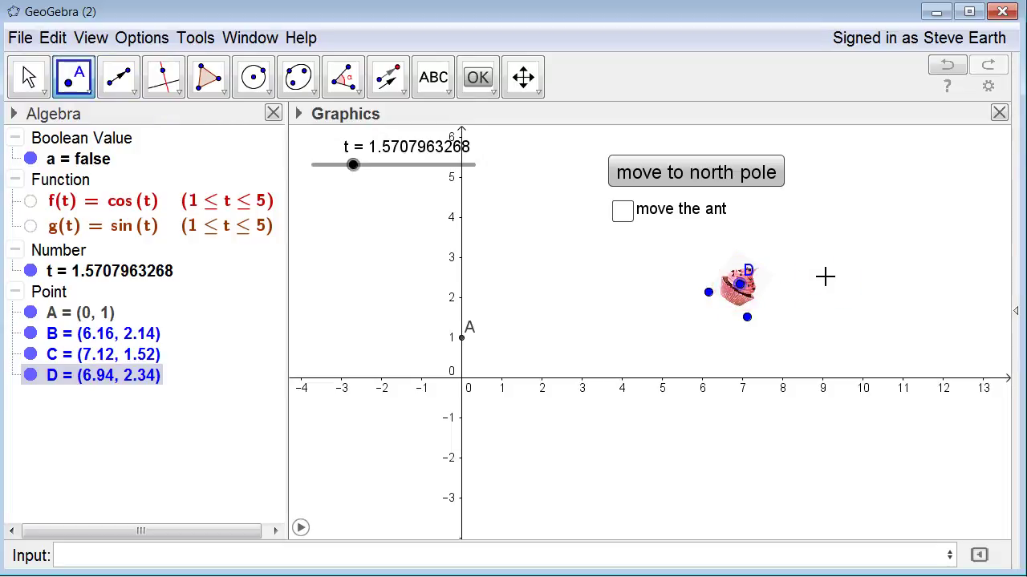
{"action": "left_click", "coordinate": [130, 90]}
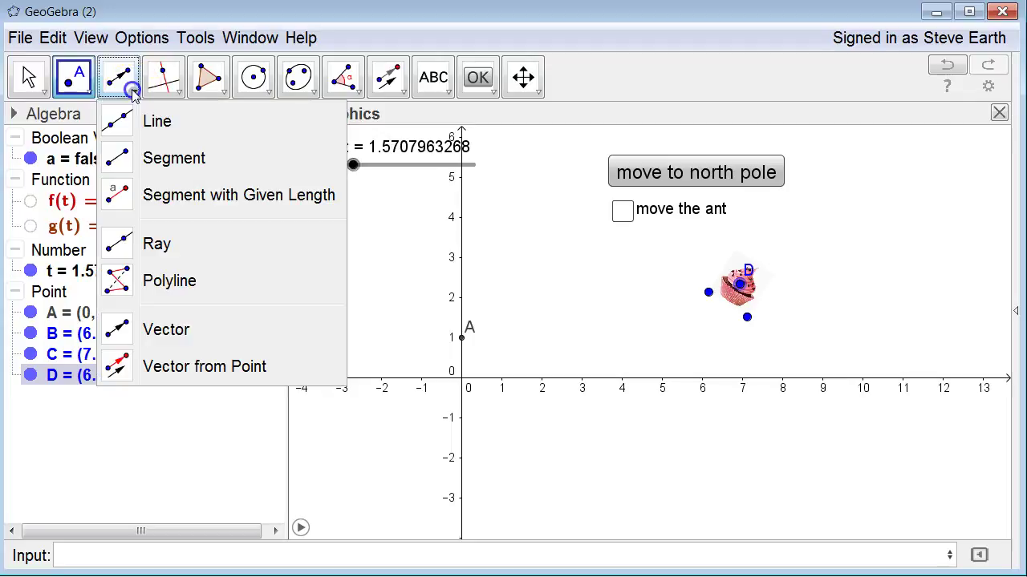
{"action": "left_click", "coordinate": [121, 157]}
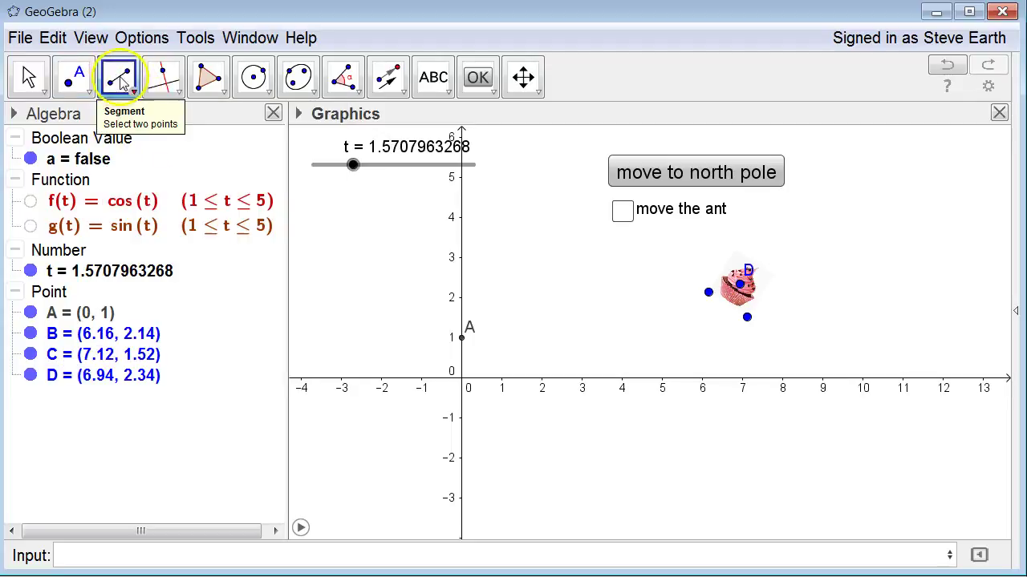
{"action": "left_click", "coordinate": [127, 91]}
{"action": "left_click", "coordinate": [128, 119]}
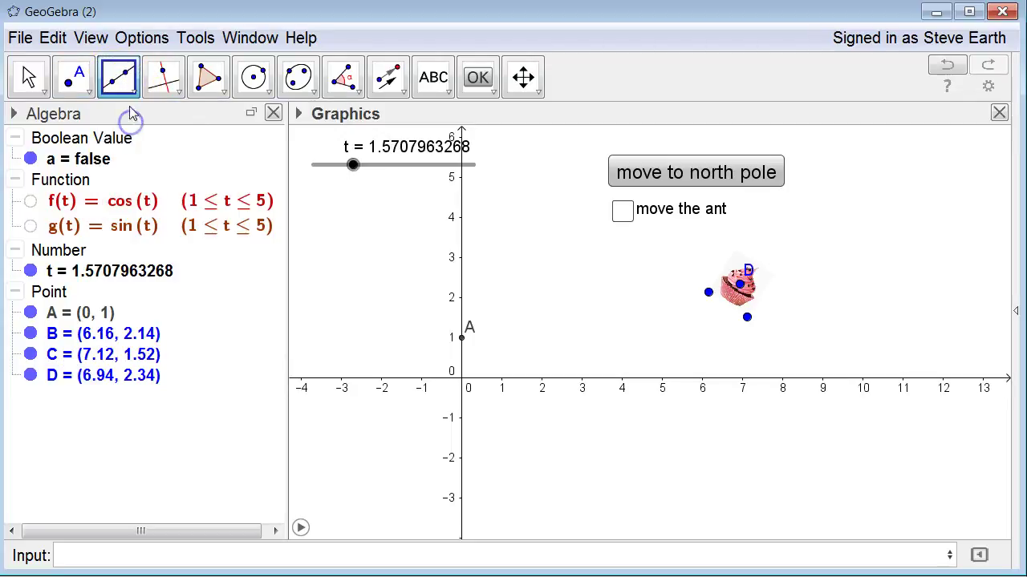
{"action": "left_click", "coordinate": [133, 93]}
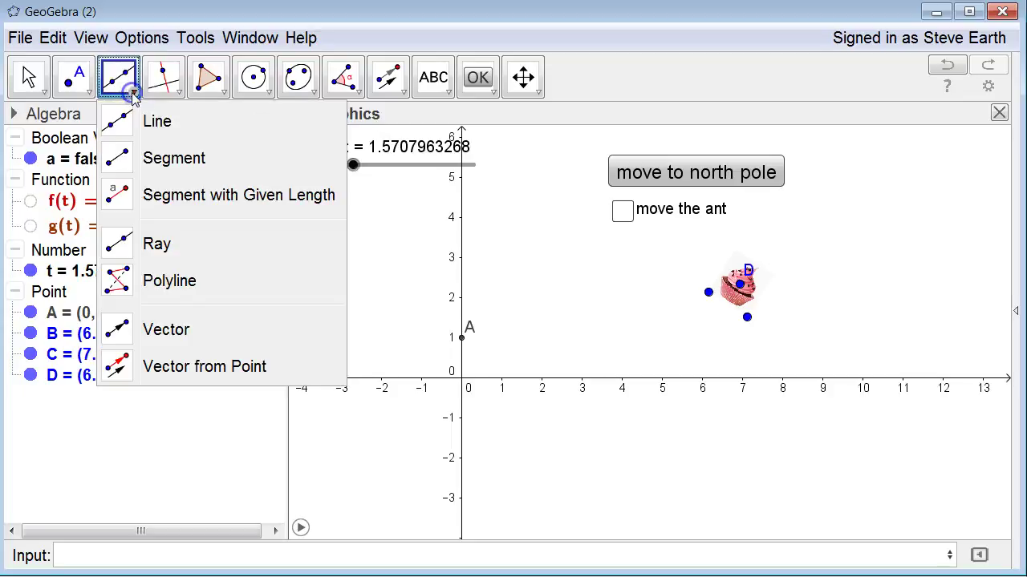
{"action": "left_click", "coordinate": [116, 333]}
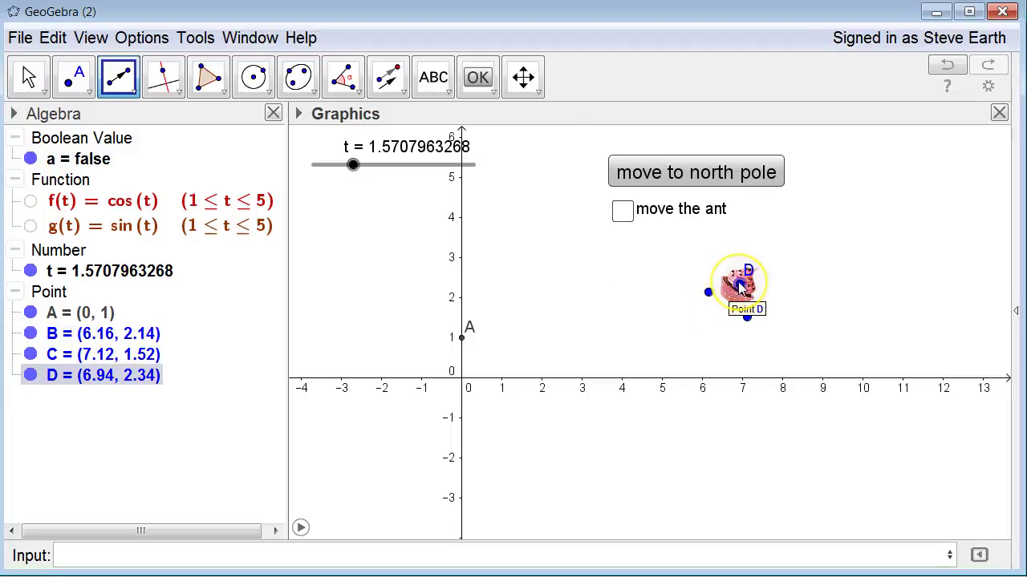
Draw vector u from point D to point A, giving u = (-6.94, -1.34)
{"action": "left_click_drag", "start_coordinate": [738, 286], "coordinate": [462, 340]}
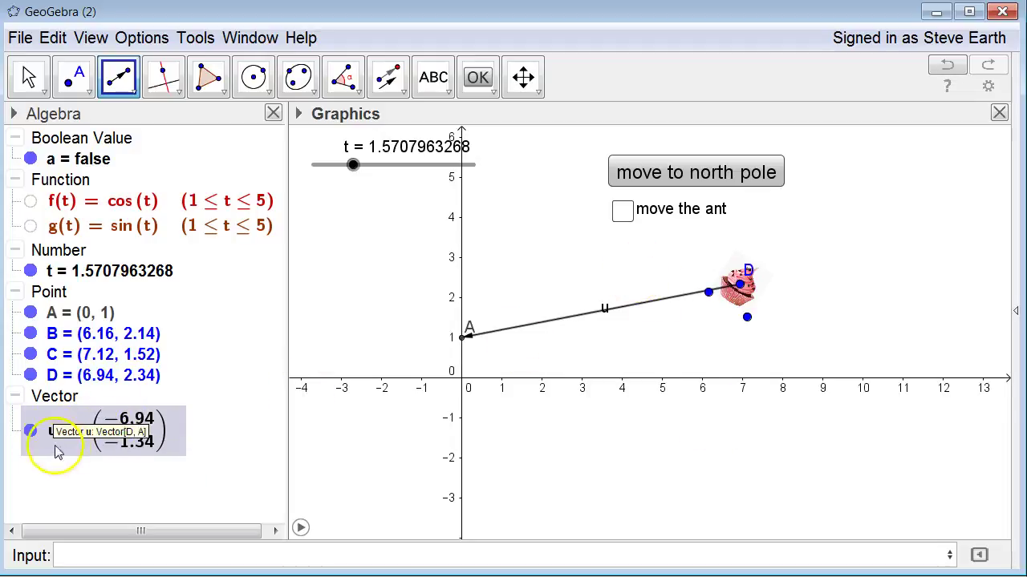
{"action": "left_click", "coordinate": [155, 435]}
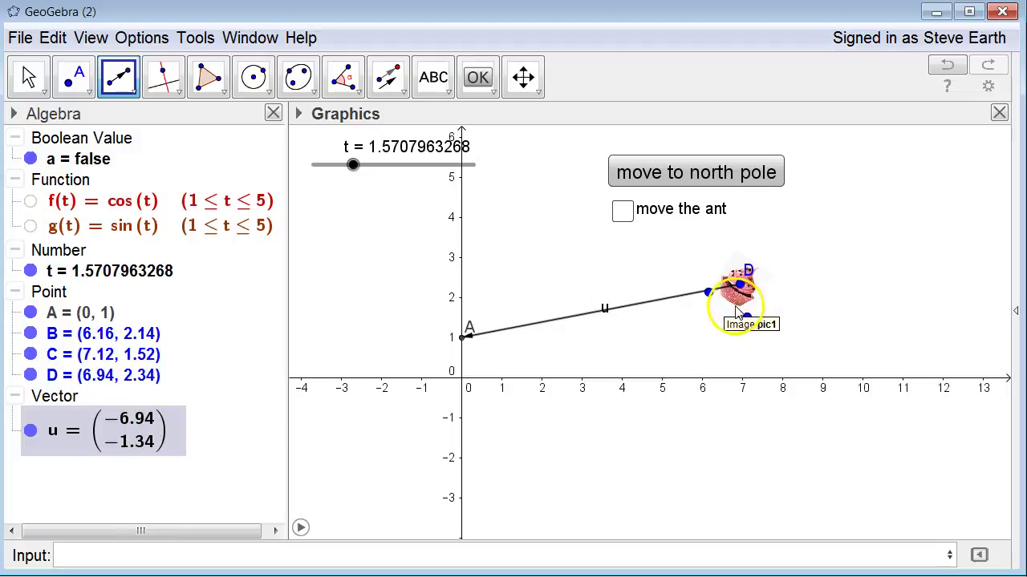
{"action": "left_click", "coordinate": [725, 306]}
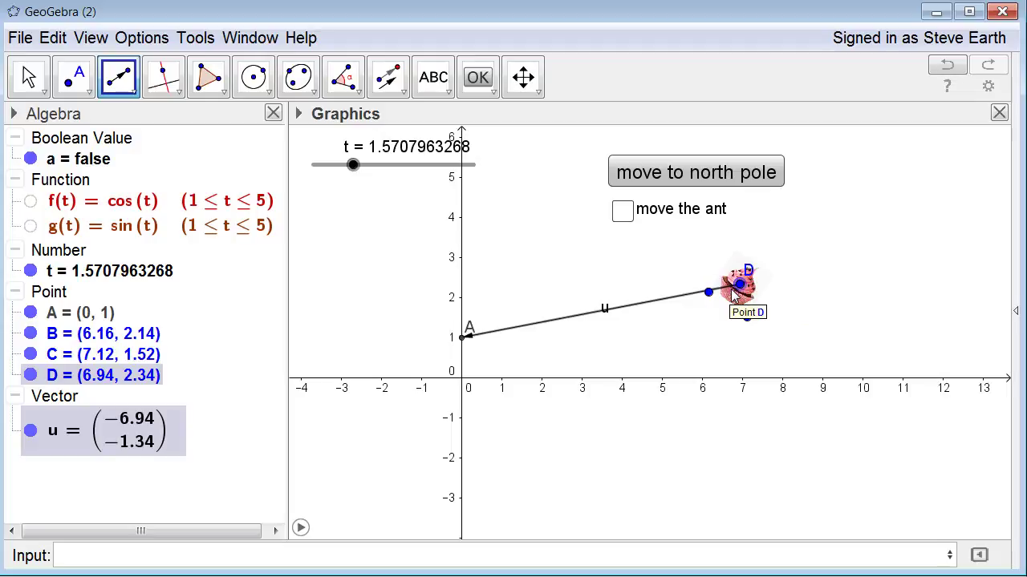
{"action": "left_click", "coordinate": [754, 291]}
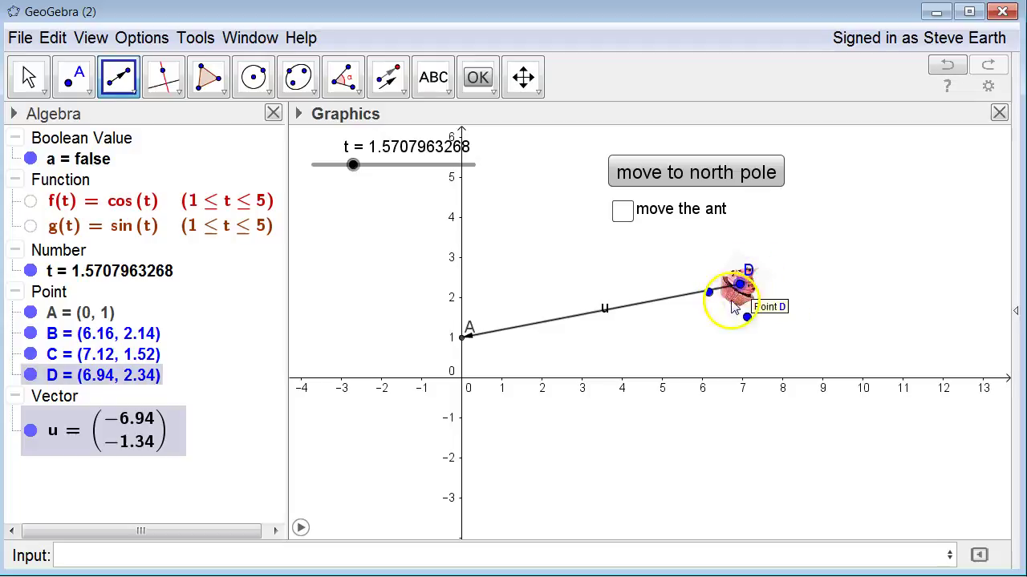
Select the Translate by Vector tool from the transformation tools
{"action": "left_click_drag", "start_coordinate": [709, 292], "coordinate": [486, 327]}
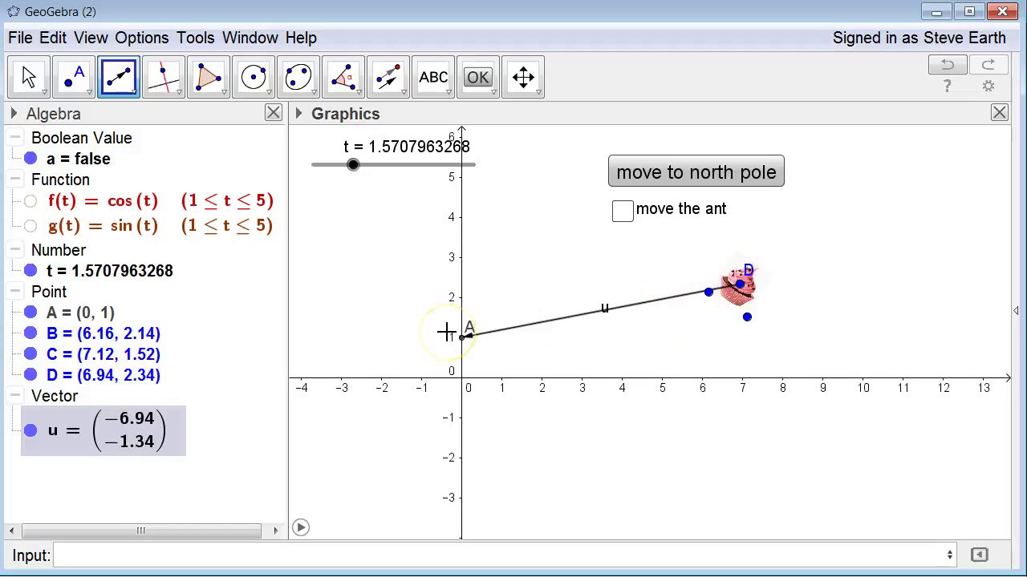
{"action": "left_click", "coordinate": [404, 90]}
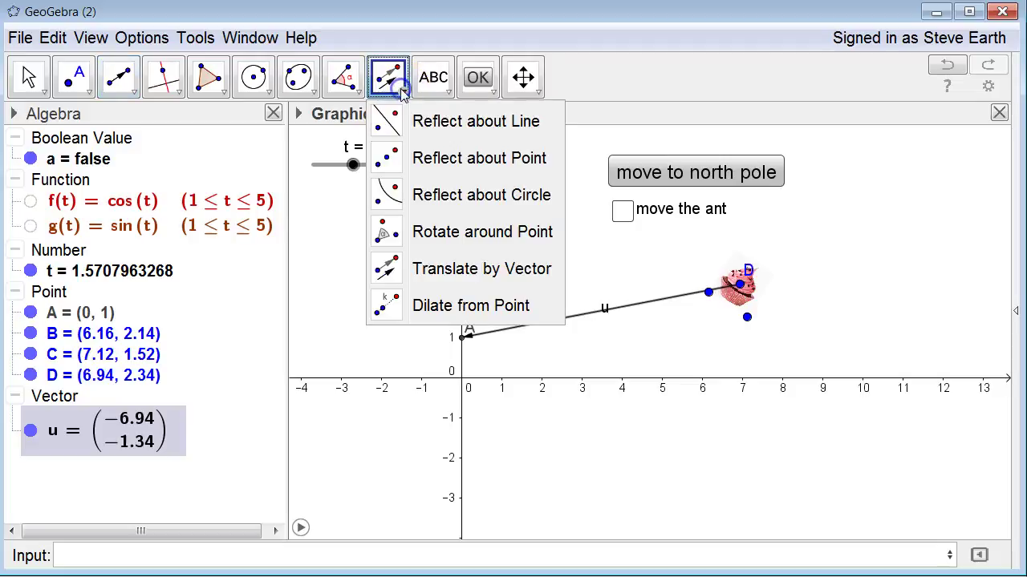
{"action": "left_click", "coordinate": [392, 122]}
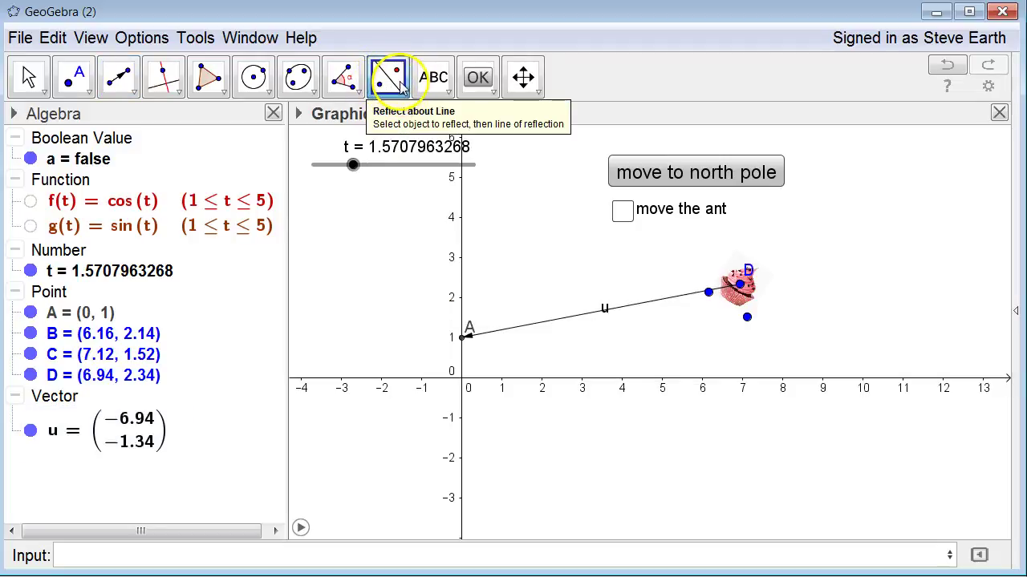
{"action": "left_click", "coordinate": [404, 95]}
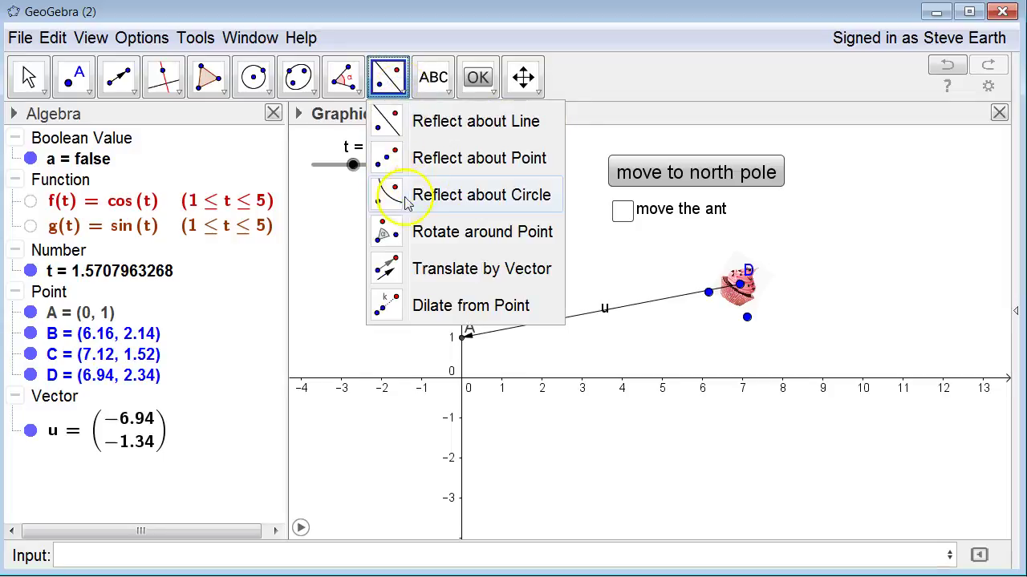
{"action": "left_click", "coordinate": [389, 267]}
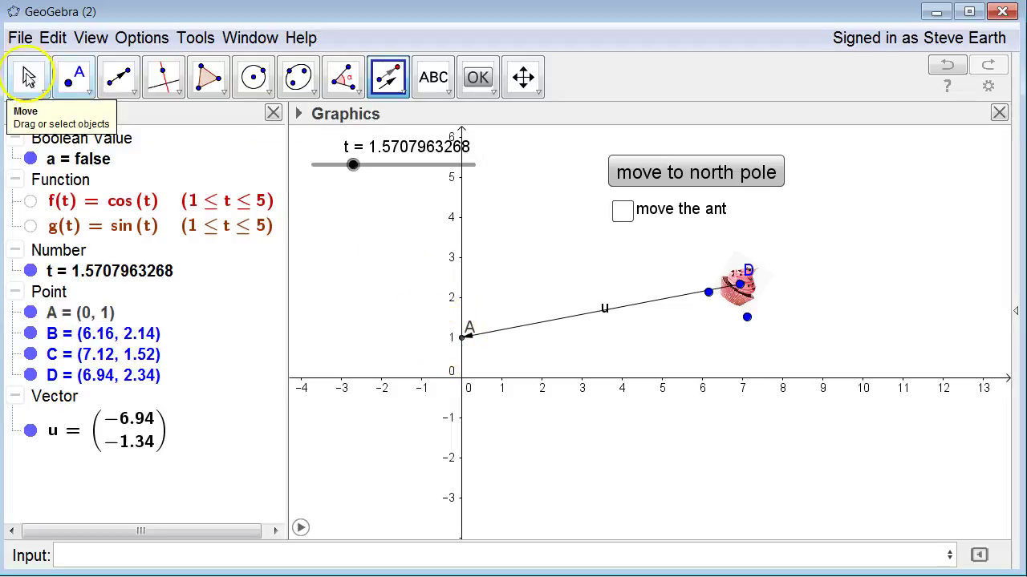
Nudge point D to (6.98, 2.3) and set t to 2.39 so vector u follows A
{"action": "left_click", "coordinate": [28, 76]}
{"action": "left_click", "coordinate": [739, 286]}
{"action": "key", "text": "Escape"}
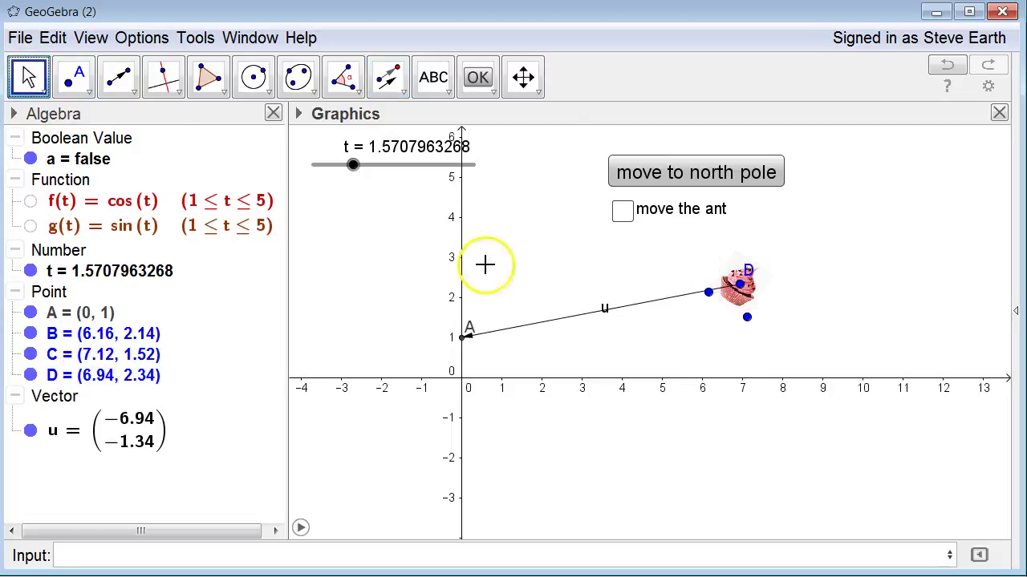
{"action": "left_click", "coordinate": [739, 286]}
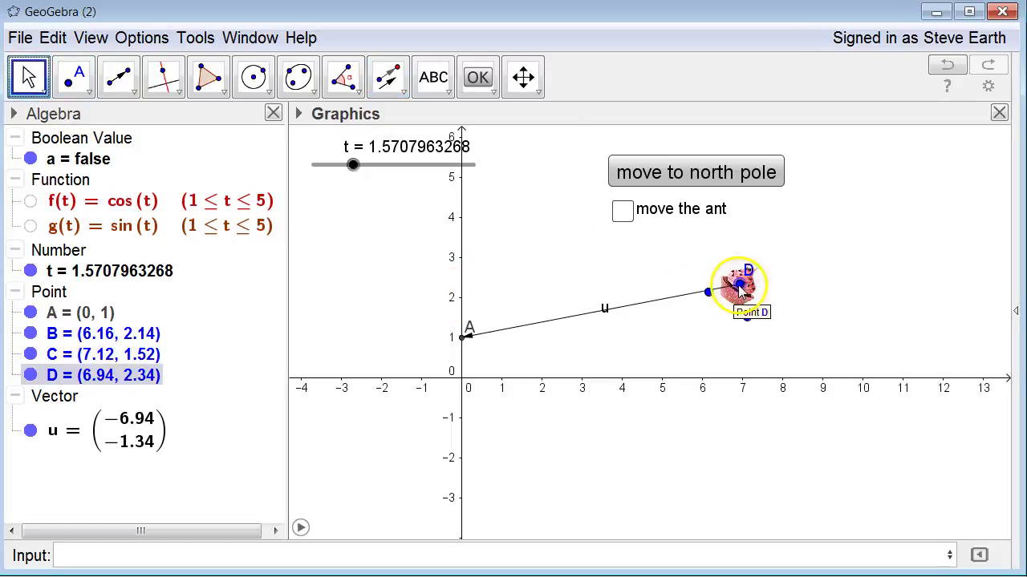
{"action": "mouse_move", "coordinate": [740, 285]}
{"action": "left_mouse_down"}
{"action": "mouse_move", "coordinate": [657, 270]}
{"action": "mouse_move", "coordinate": [596, 285]}
{"action": "mouse_move", "coordinate": [604, 271]}
{"action": "mouse_move", "coordinate": [742, 287]}
{"action": "left_mouse_up"}
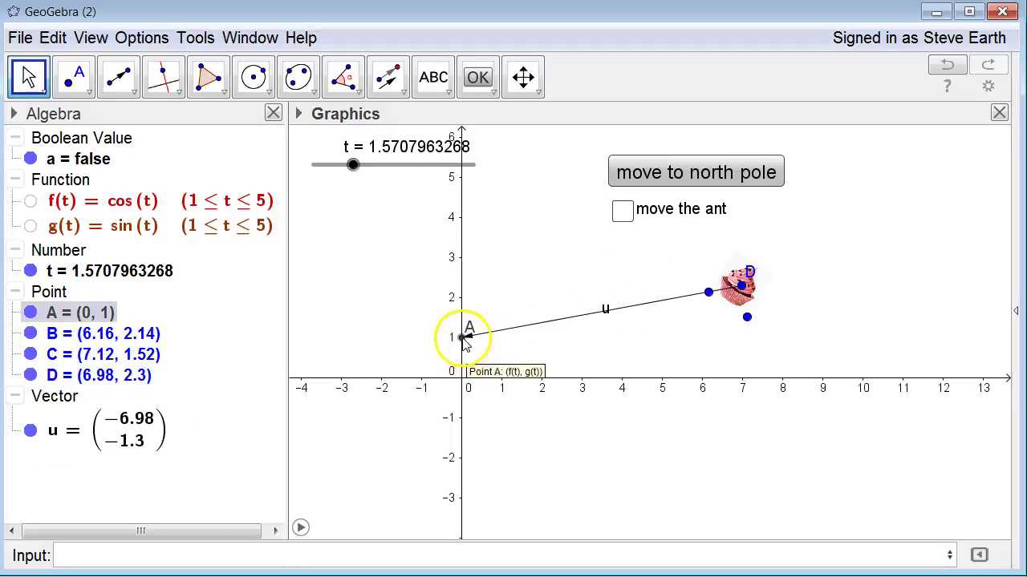
{"action": "left_click_drag", "start_coordinate": [350, 167], "coordinate": [373, 176]}
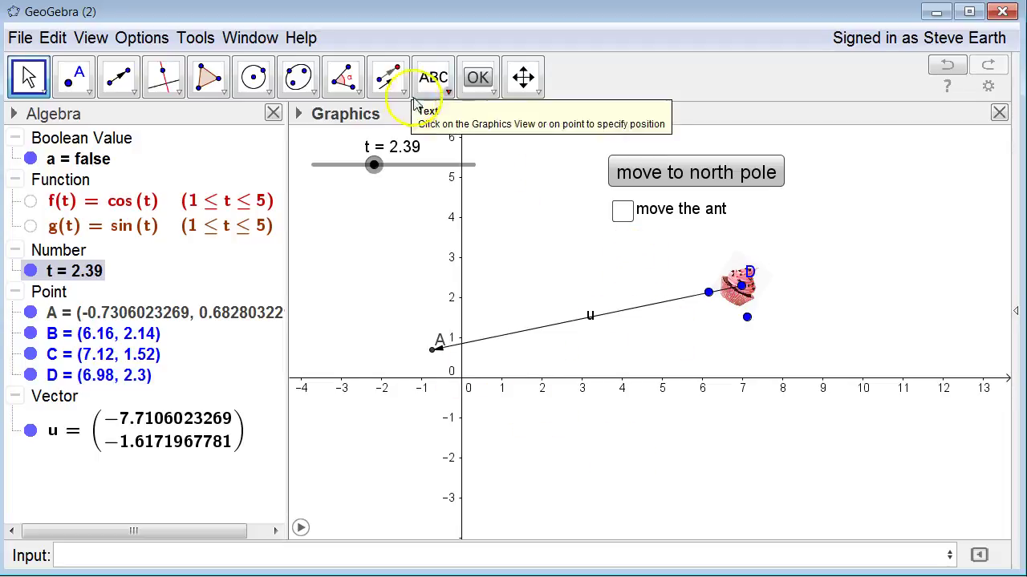
Translate the cupcake image by vector u so a copy sits on point A
{"action": "left_click", "coordinate": [383, 84]}
{"action": "left_click", "coordinate": [385, 85]}
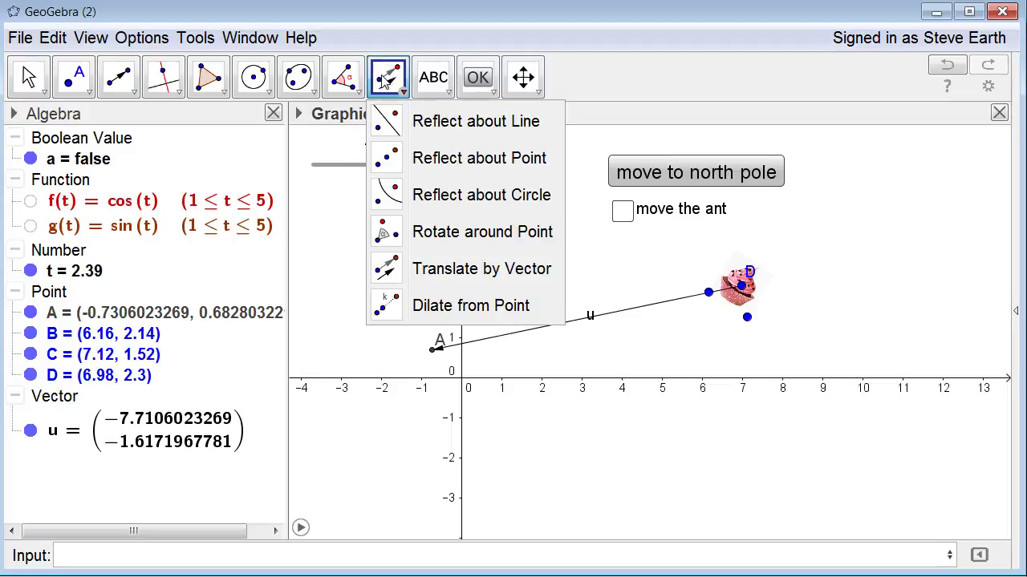
{"action": "left_click", "coordinate": [445, 270]}
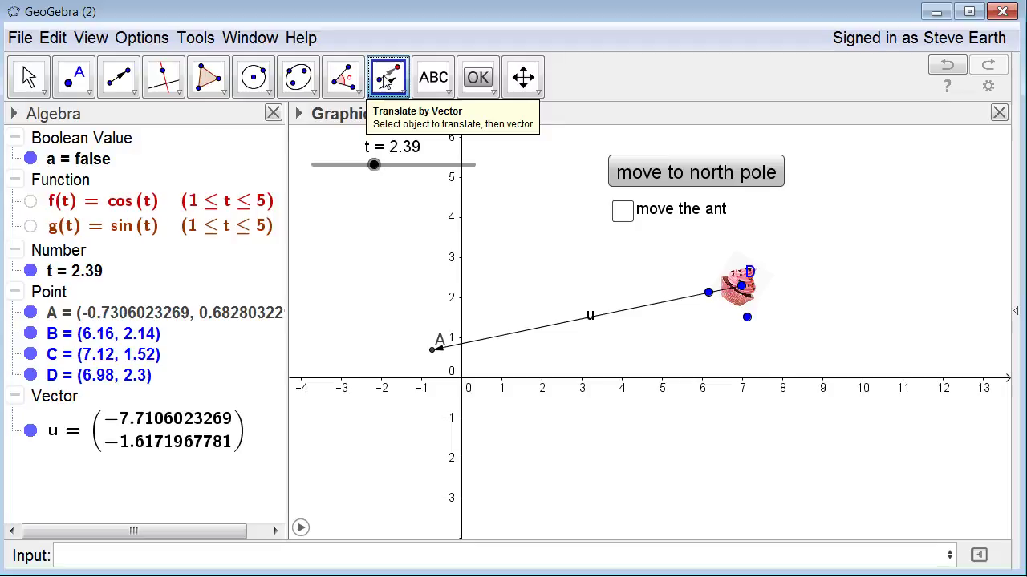
{"action": "left_click", "coordinate": [758, 290]}
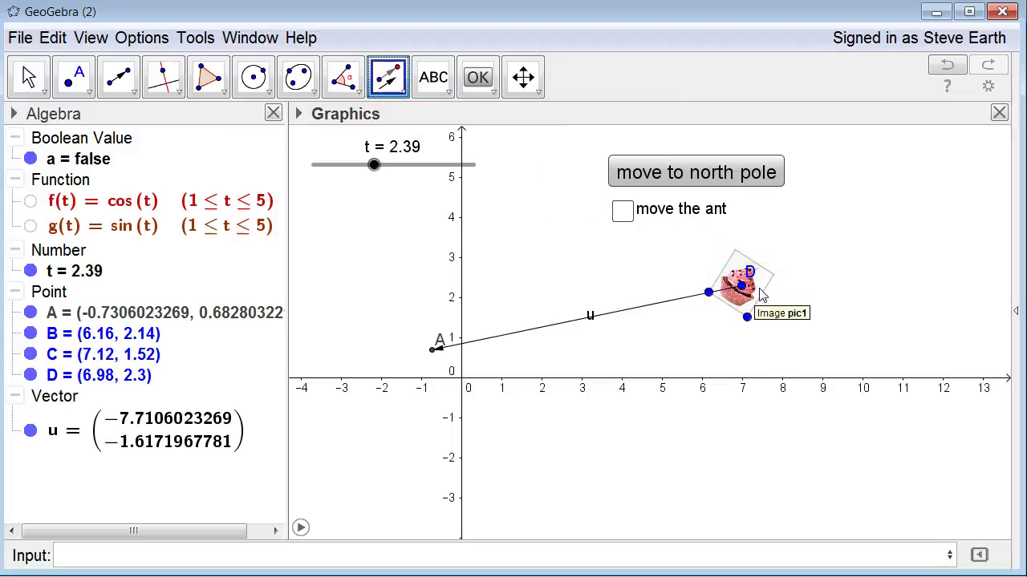
{"action": "left_click", "coordinate": [753, 294]}
{"action": "left_click", "coordinate": [745, 315]}
{"action": "left_click", "coordinate": [750, 294]}
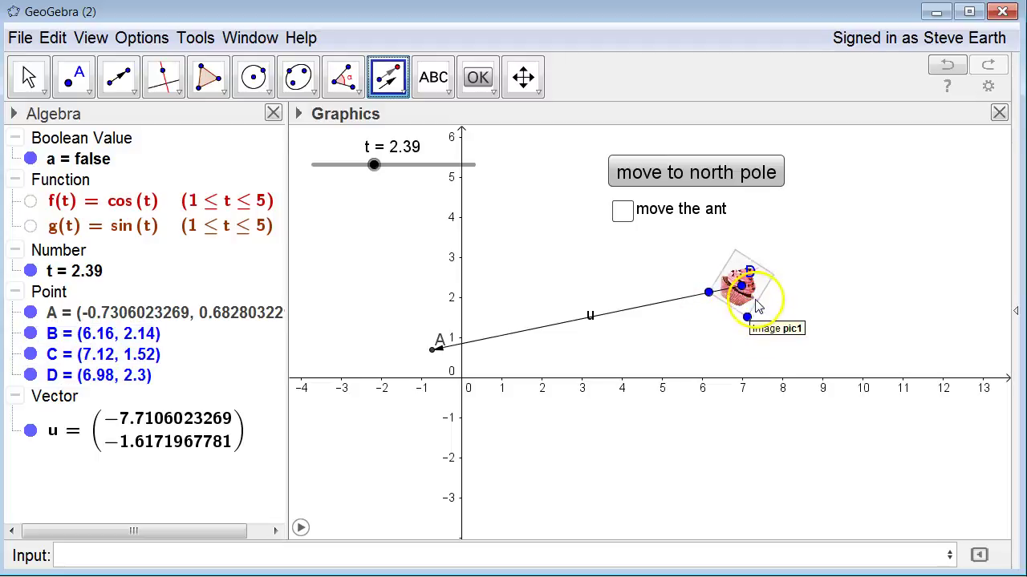
{"action": "left_click", "coordinate": [758, 284]}
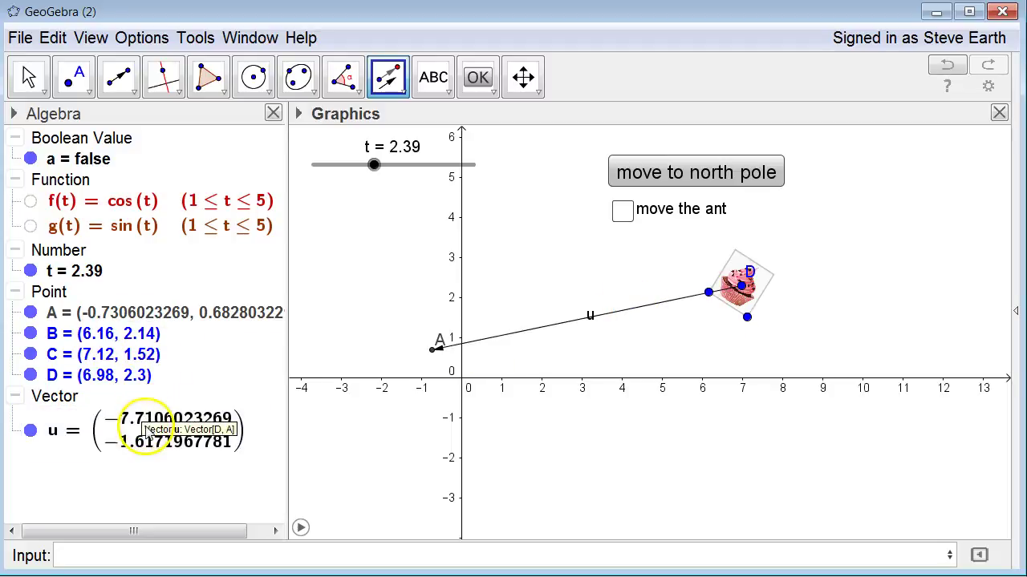
{"action": "left_click", "coordinate": [529, 332]}
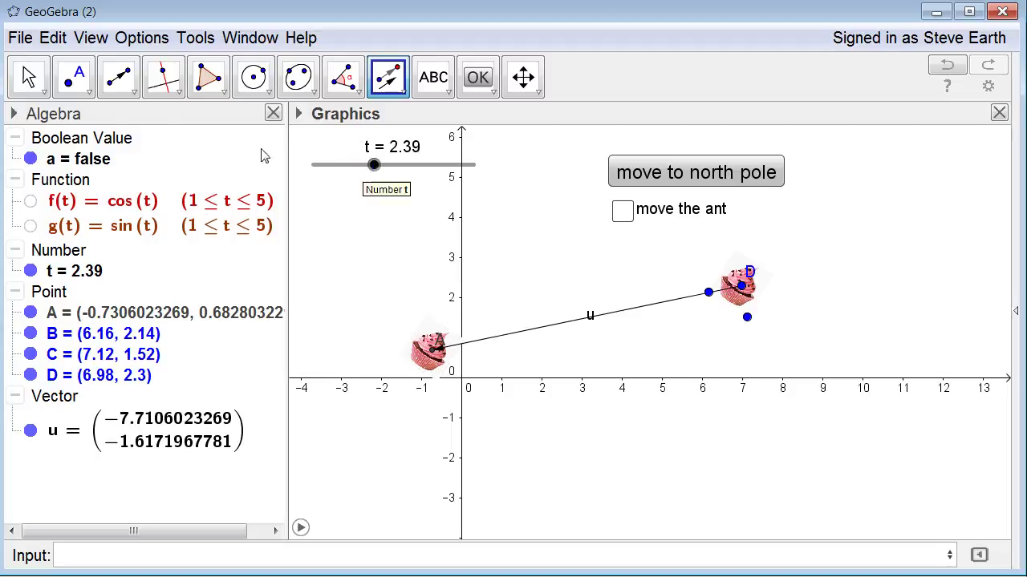
Drag t down to 1.1 to confirm the cupcake copy follows the ant
{"action": "left_click", "coordinate": [29, 77]}
{"action": "left_click", "coordinate": [374, 165]}
{"action": "left_click_drag", "start_coordinate": [374, 169], "coordinate": [342, 201]}
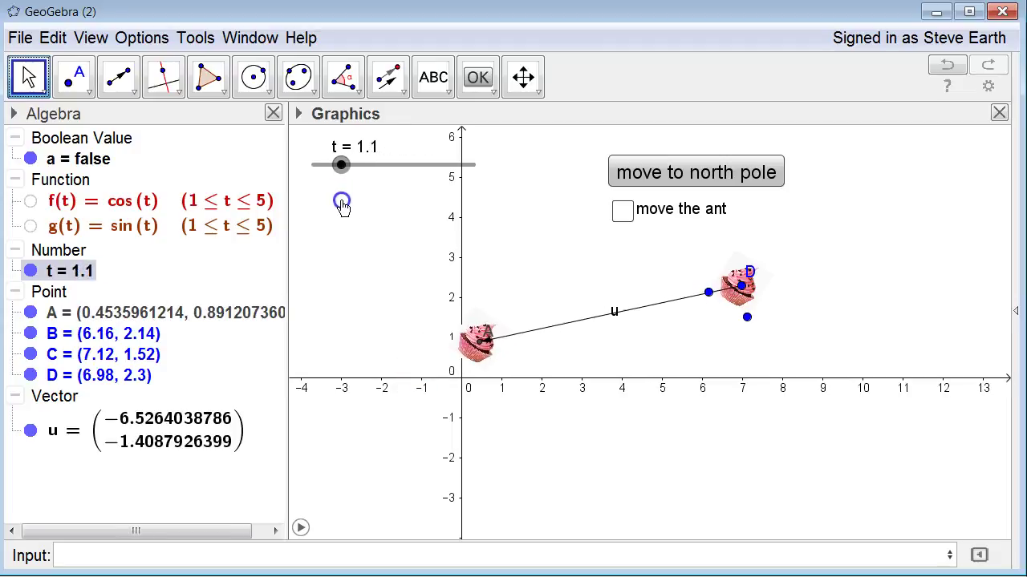
Hide points B, C and D, briefly reshowing B and C to confirm the cupcake follows C
{"action": "left_click", "coordinate": [30, 334]}
{"action": "left_click", "coordinate": [30, 354]}
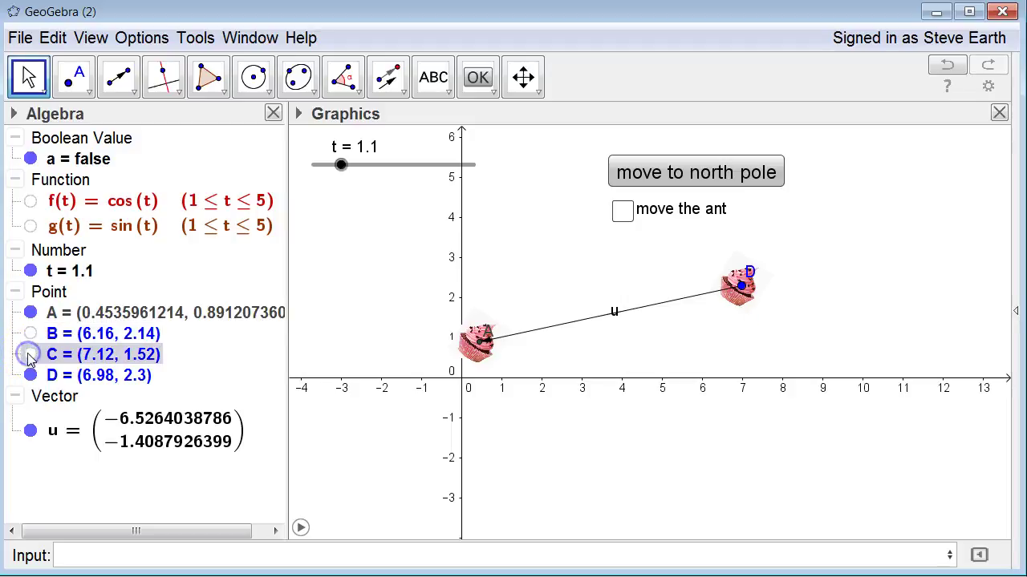
{"action": "left_click", "coordinate": [30, 375]}
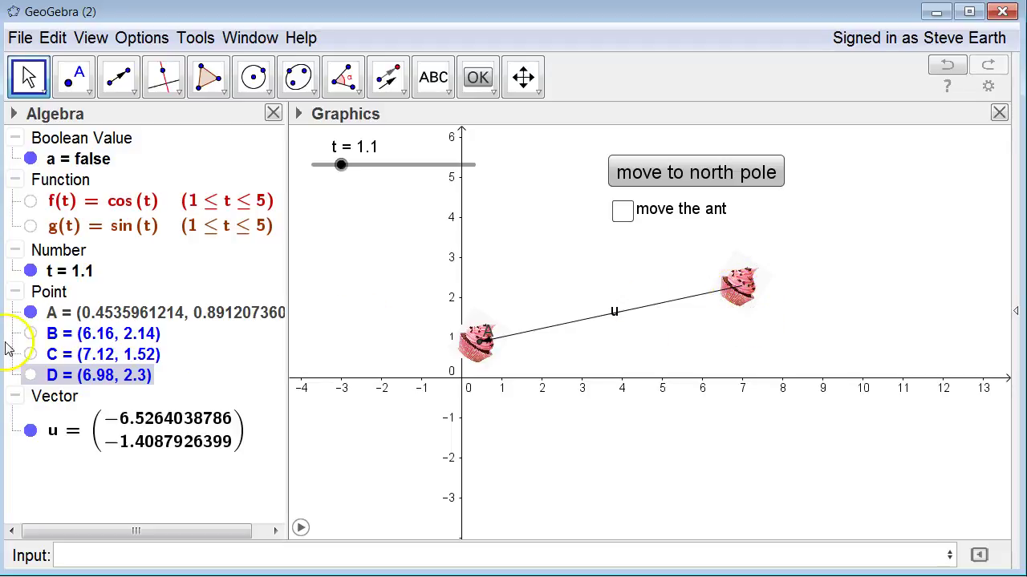
{"action": "left_click", "coordinate": [31, 334]}
{"action": "left_click", "coordinate": [30, 354]}
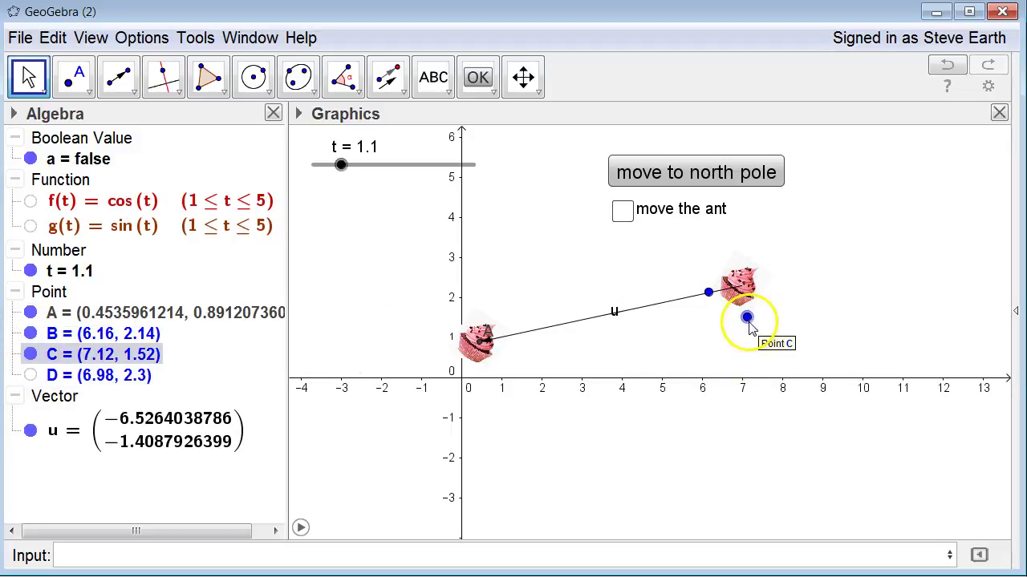
{"action": "mouse_move", "coordinate": [747, 319]}
{"action": "left_mouse_down"}
{"action": "mouse_move", "coordinate": [775, 341]}
{"action": "mouse_move", "coordinate": [736, 318]}
{"action": "left_mouse_up"}
{"action": "left_click", "coordinate": [30, 334]}
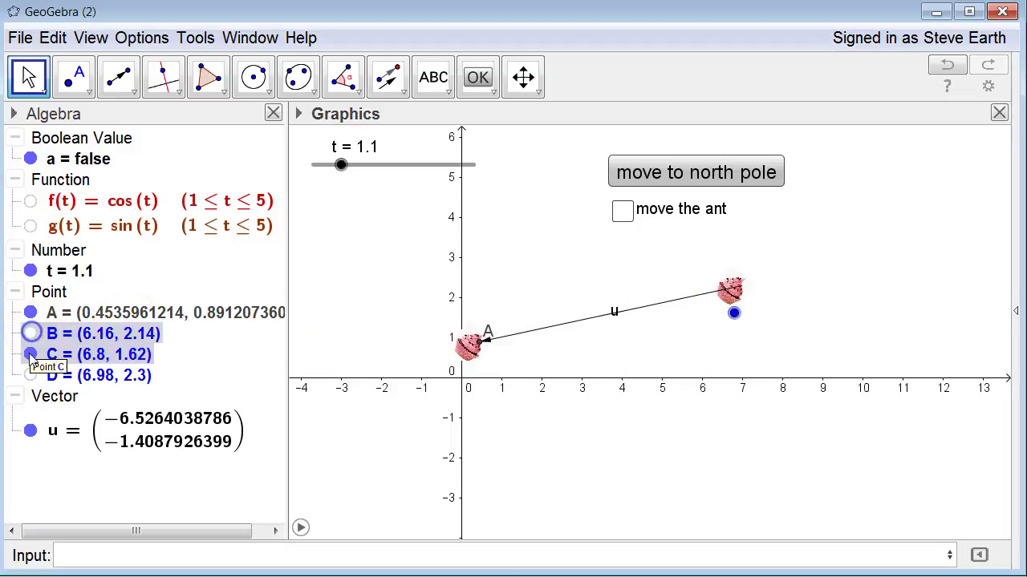
{"action": "left_click", "coordinate": [30, 355]}
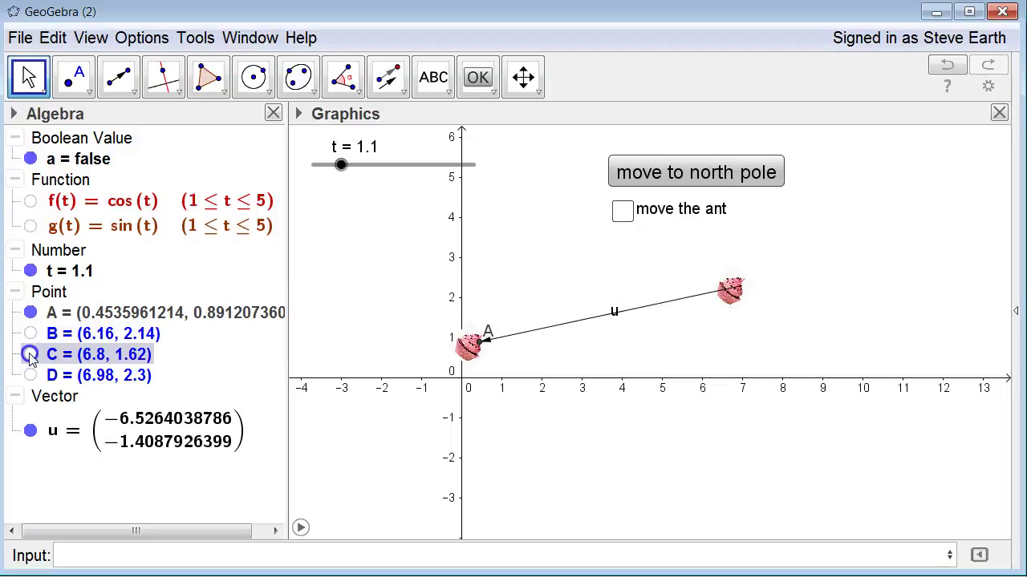
Hide the second cupcake image pic1 and vector u, then drag t to check the remaining cupcake
{"action": "right_click", "coordinate": [734, 295]}
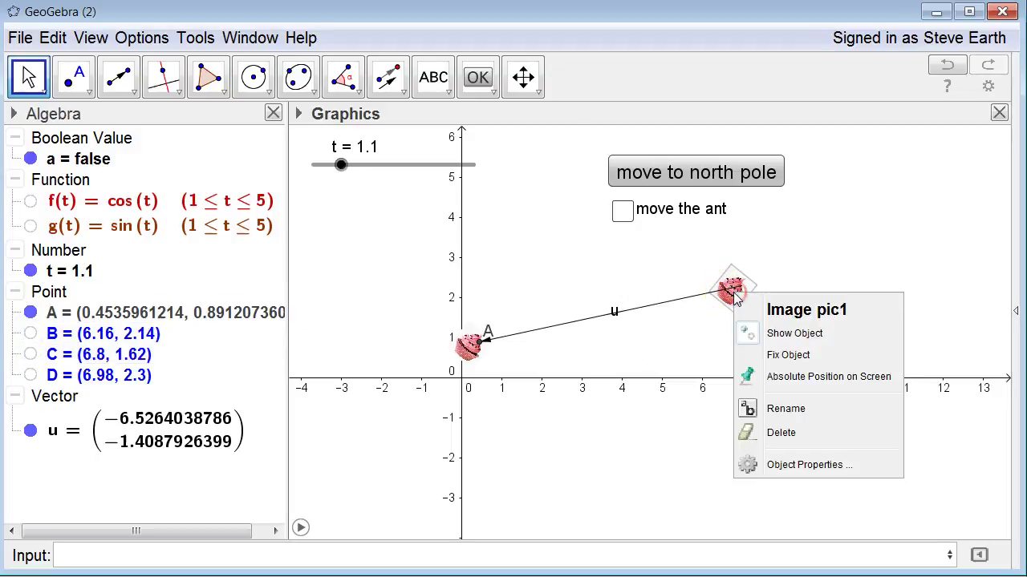
{"action": "left_click", "coordinate": [806, 336]}
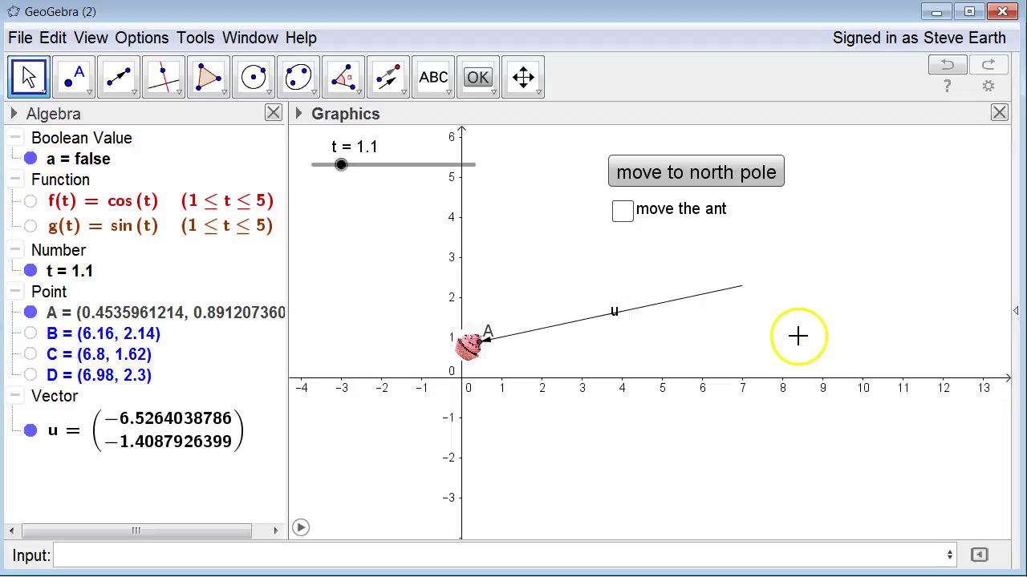
{"action": "left_click", "coordinate": [31, 432]}
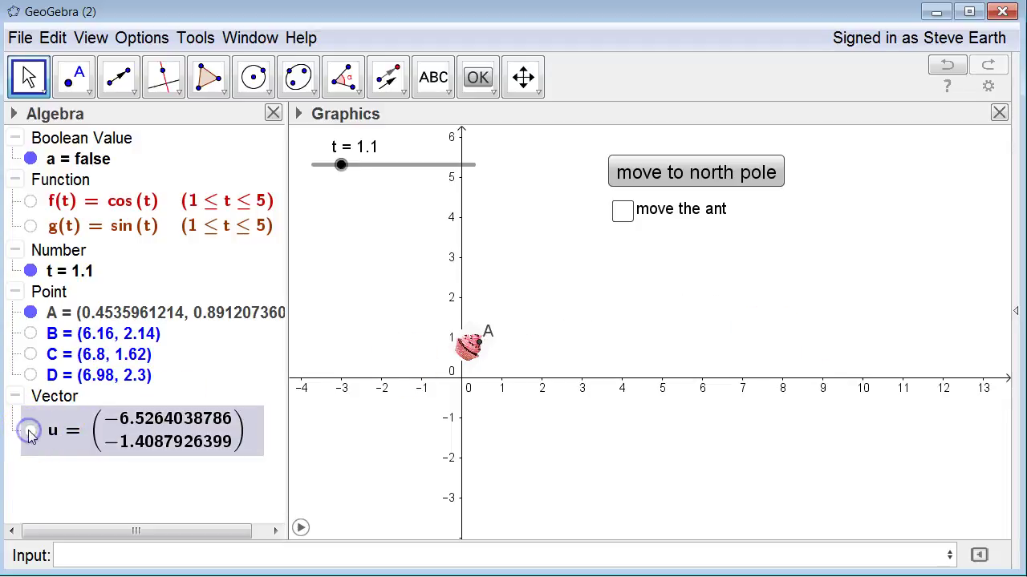
{"action": "left_click_drag", "start_coordinate": [341, 165], "coordinate": [367, 179]}
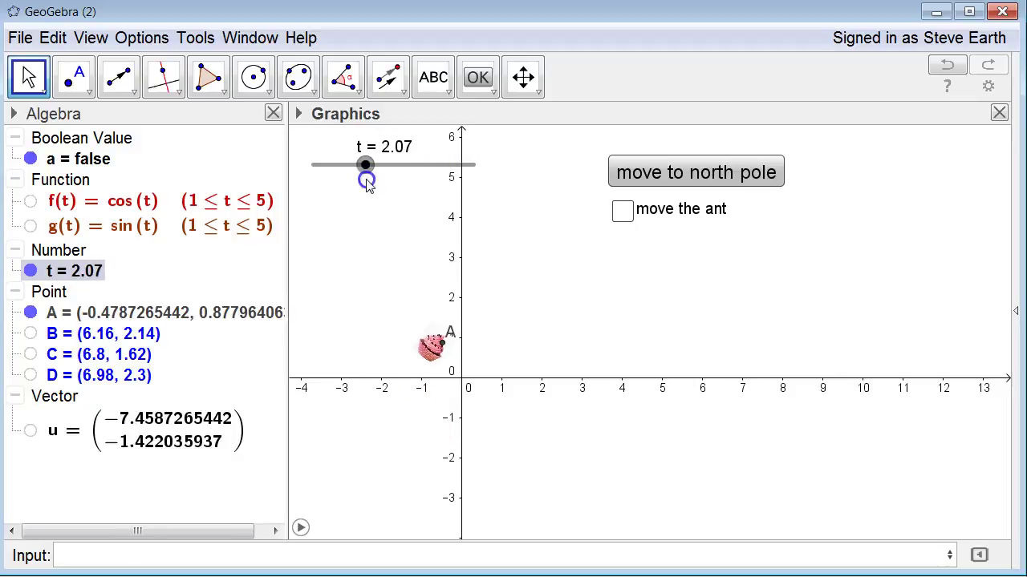
Hide point A, caption the checkbox 'move the cupcake', and tick then untick it to test the animation
{"action": "left_click", "coordinate": [30, 313]}
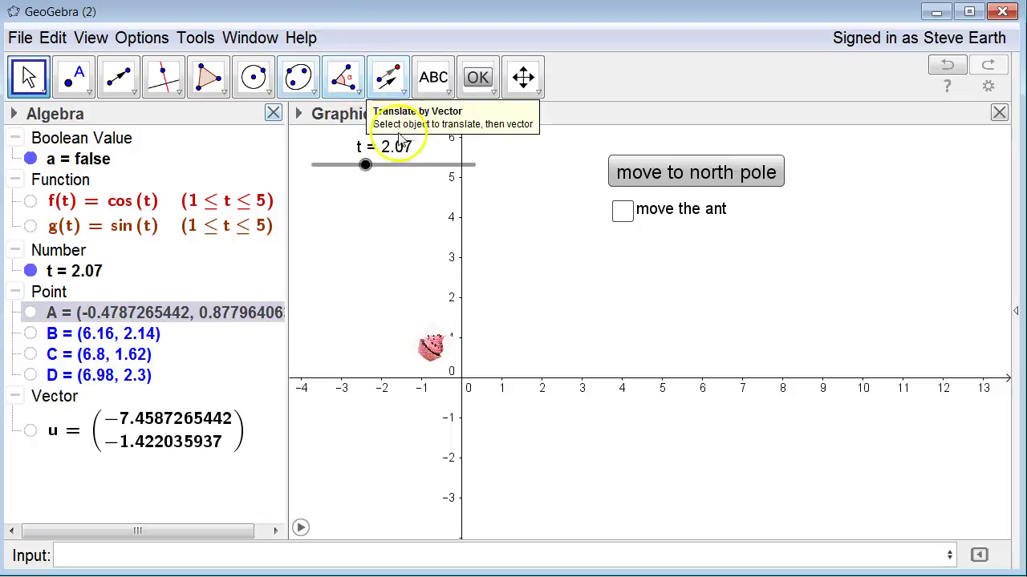
{"action": "mouse_move", "coordinate": [370, 169]}
{"action": "left_mouse_down"}
{"action": "mouse_move", "coordinate": [355, 174]}
{"action": "mouse_move", "coordinate": [401, 177]}
{"action": "mouse_move", "coordinate": [381, 180]}
{"action": "left_mouse_up"}
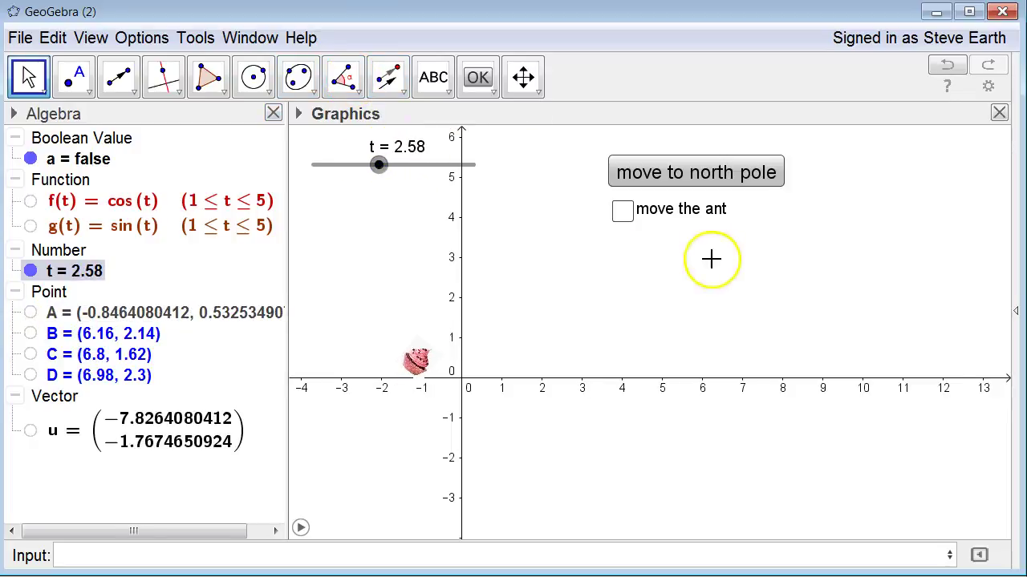
{"action": "right_click", "coordinate": [647, 212]}
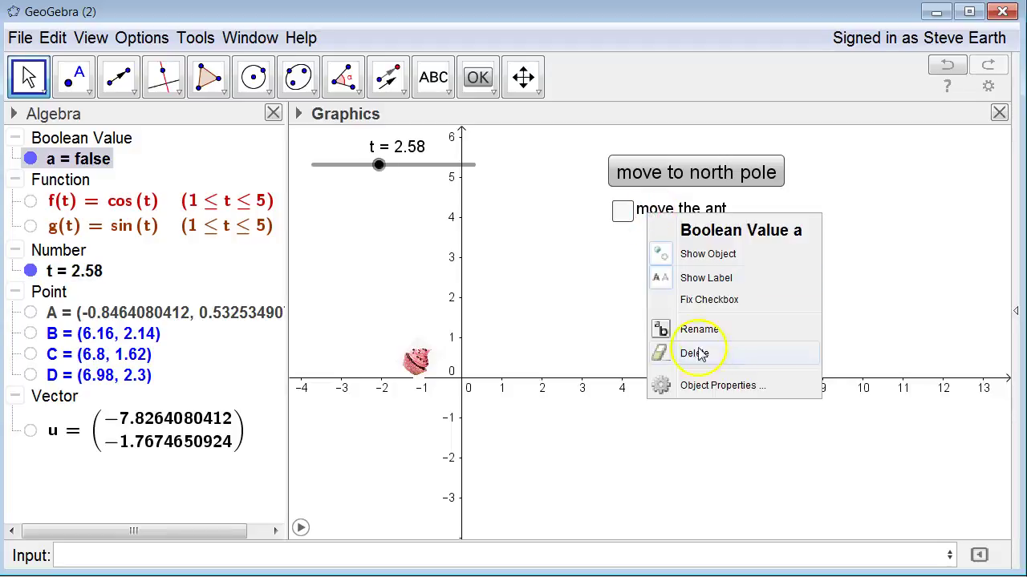
{"action": "left_click", "coordinate": [716, 393]}
{"action": "left_click", "coordinate": [530, 231]}
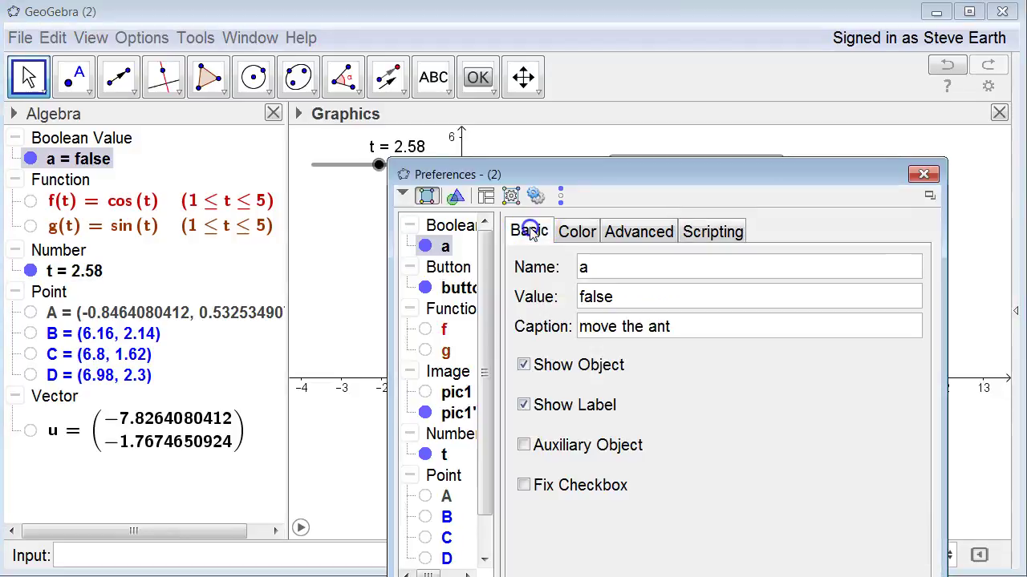
{"action": "left_click", "coordinate": [682, 328]}
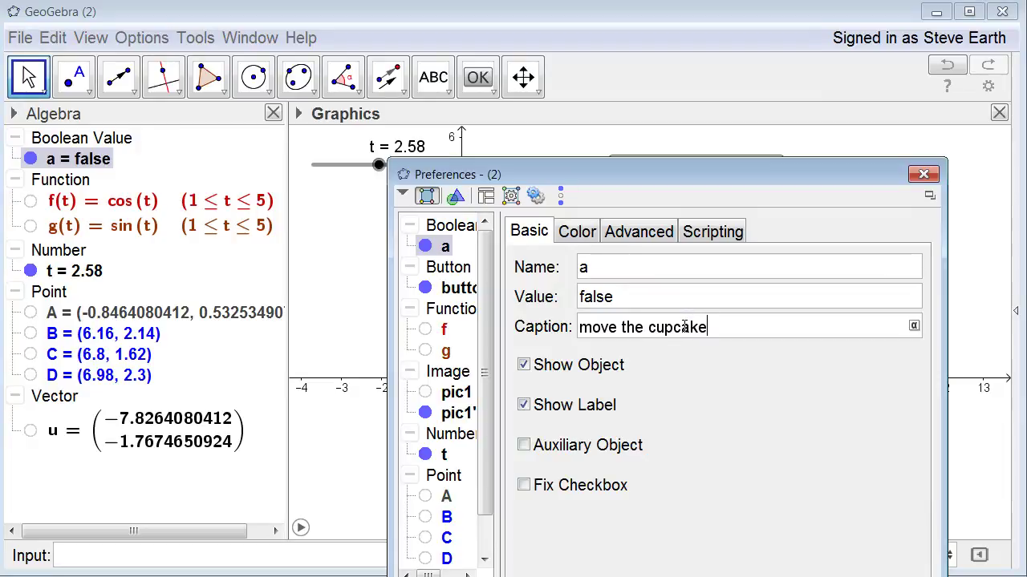
{"action": "left_click", "coordinate": [924, 174]}
{"action": "left_click", "coordinate": [622, 211]}
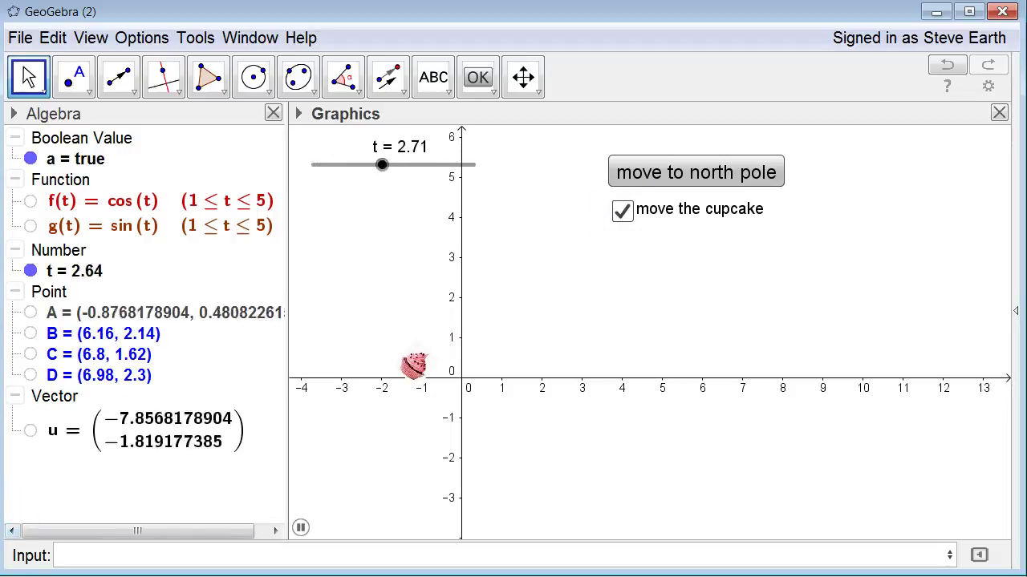
{"action": "left_click", "coordinate": [682, 363]}
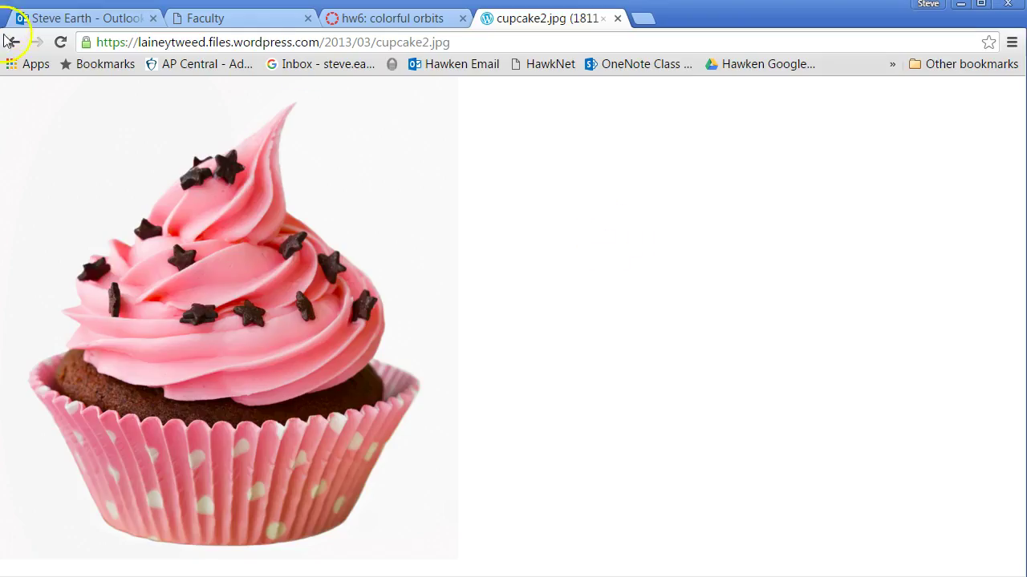
Open the gold-wrapped chocolate cupcake, GotoChocolateCupcake.png, at full size and copy the image
{"action": "left_click", "coordinate": [14, 42]}
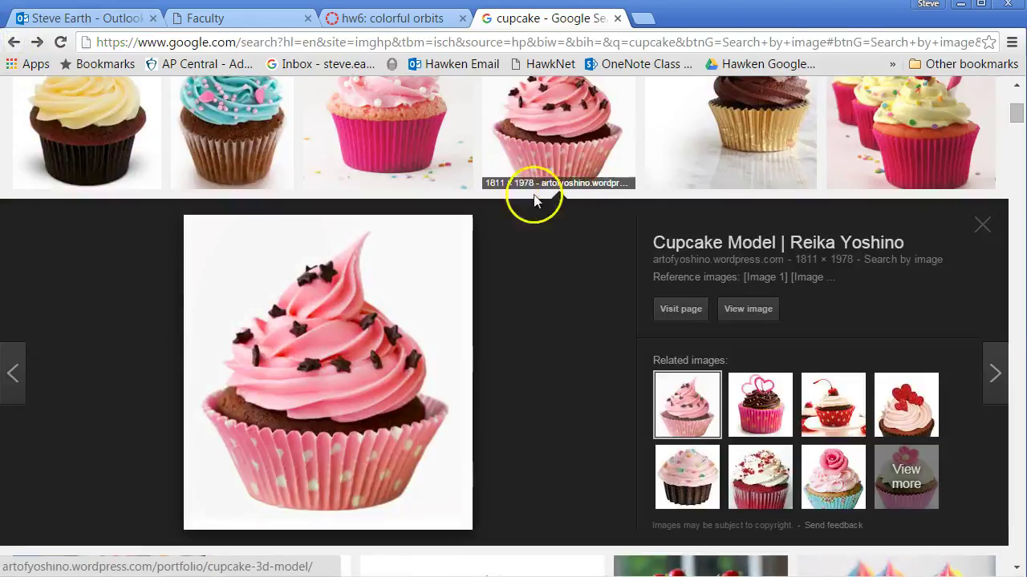
{"action": "left_click", "coordinate": [982, 227]}
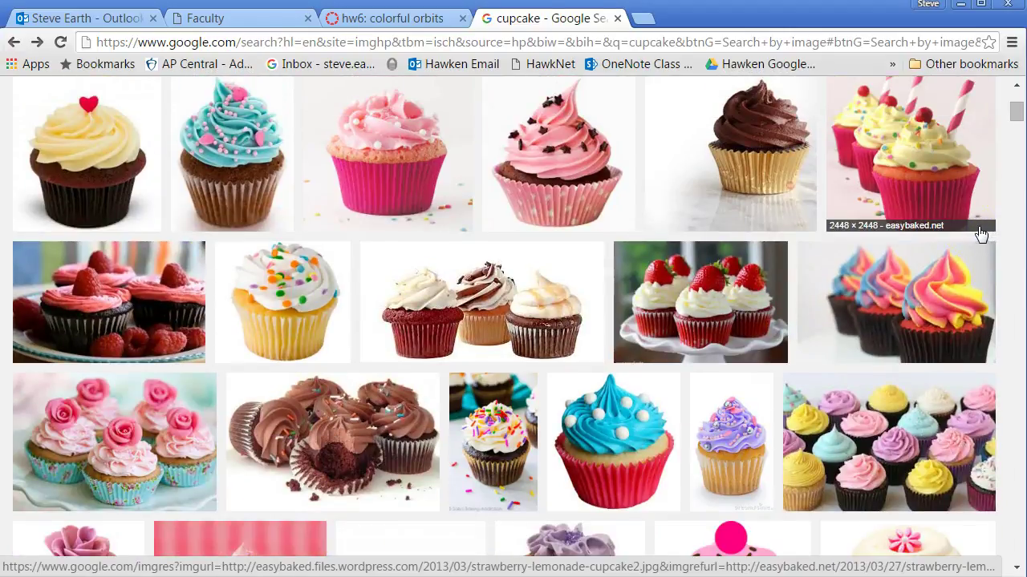
{"action": "left_click", "coordinate": [786, 171]}
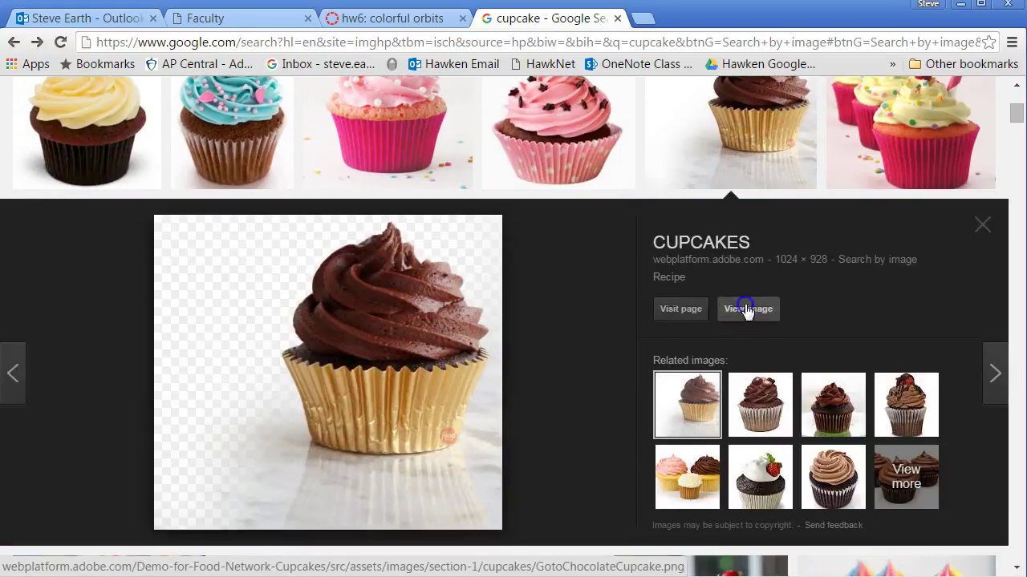
{"action": "left_click", "coordinate": [746, 309]}
{"action": "right_click", "coordinate": [333, 204]}
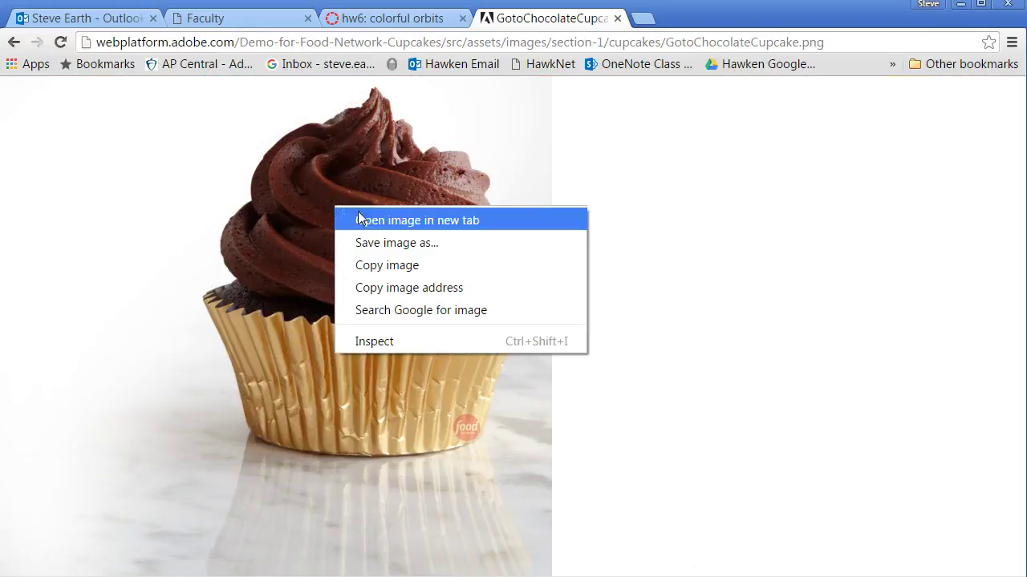
{"action": "left_click", "coordinate": [393, 273]}
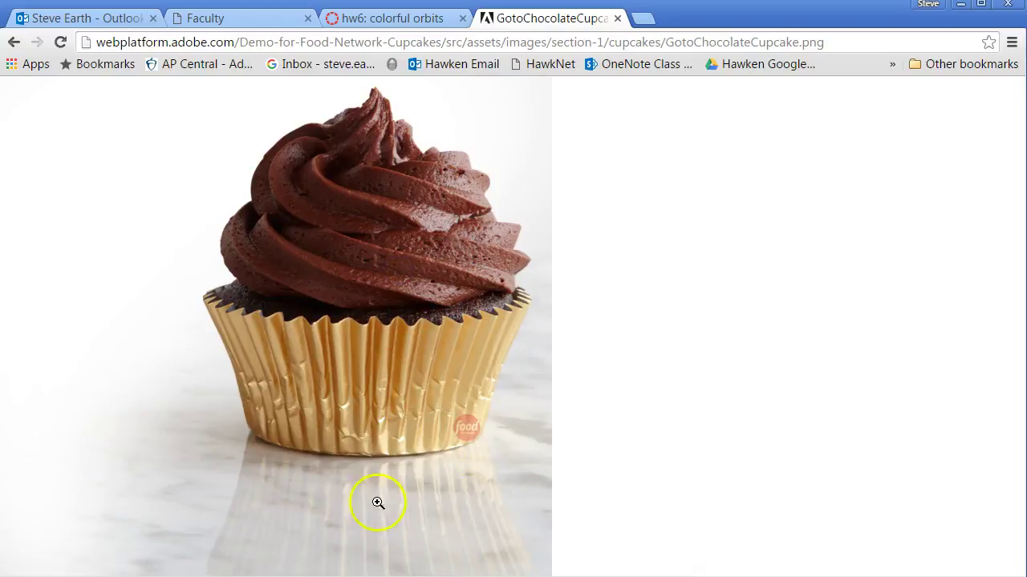
Paste the copied chocolate cupcake into the GeoGebra graph from the clipboard
{"action": "key", "text": "alt+Tab"}
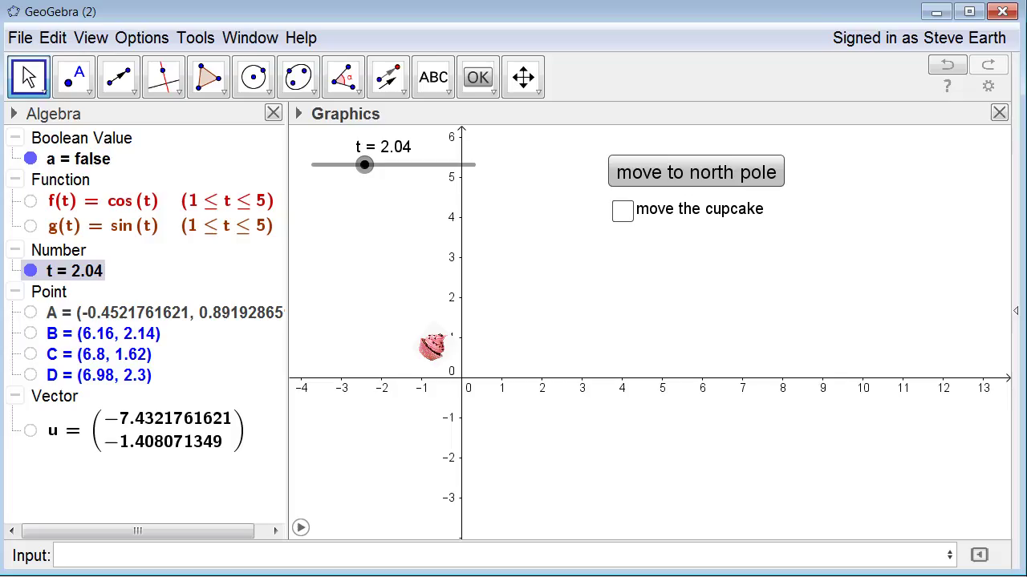
{"action": "left_click", "coordinate": [55, 38]}
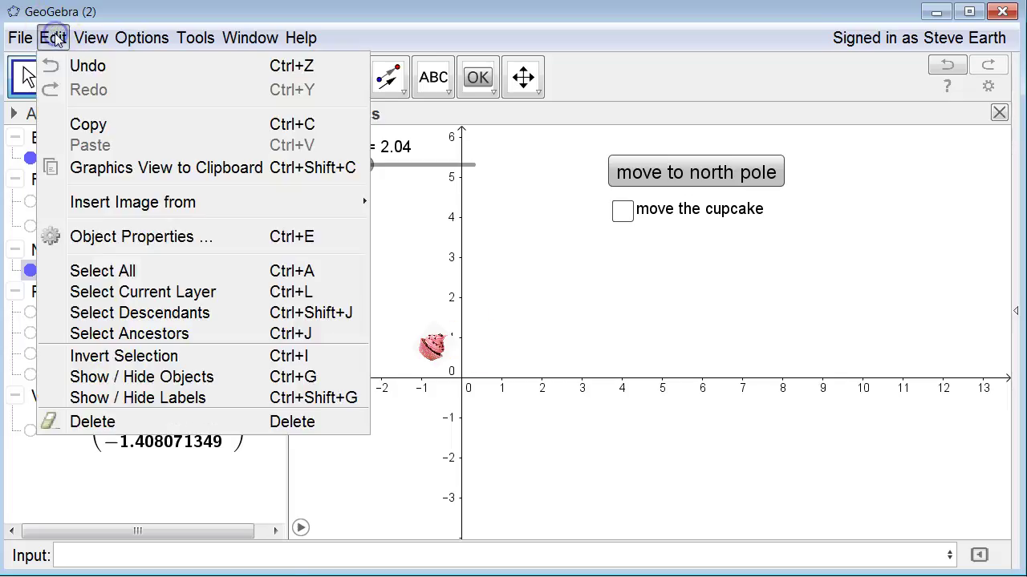
{"action": "mouse_move", "coordinate": [125, 202]}
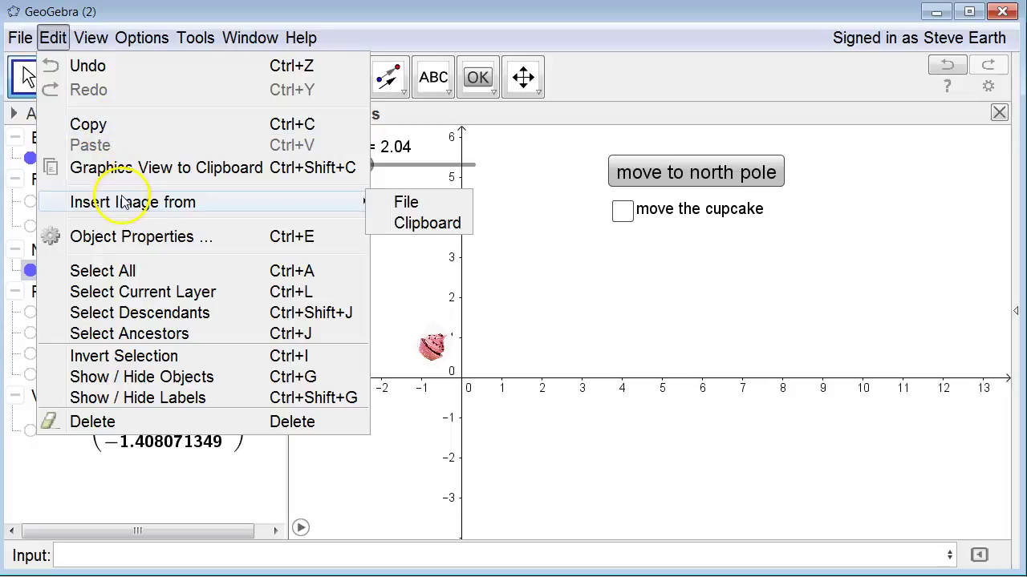
{"action": "left_click", "coordinate": [413, 223]}
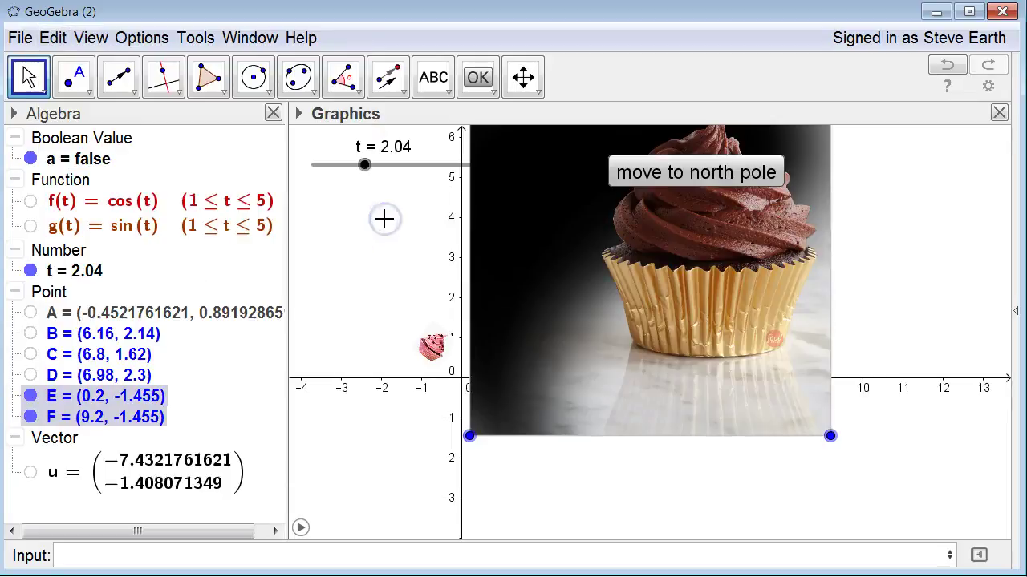
Shrink the chocolate cupcake, move it near (7, 1) and tilt it using corner E
{"action": "left_click_drag", "start_coordinate": [831, 440], "coordinate": [586, 442]}
{"action": "left_click", "coordinate": [544, 401]}
{"action": "left_click_drag", "start_coordinate": [544, 401], "coordinate": [738, 312]}
{"action": "left_click_drag", "start_coordinate": [668, 343], "coordinate": [724, 331]}
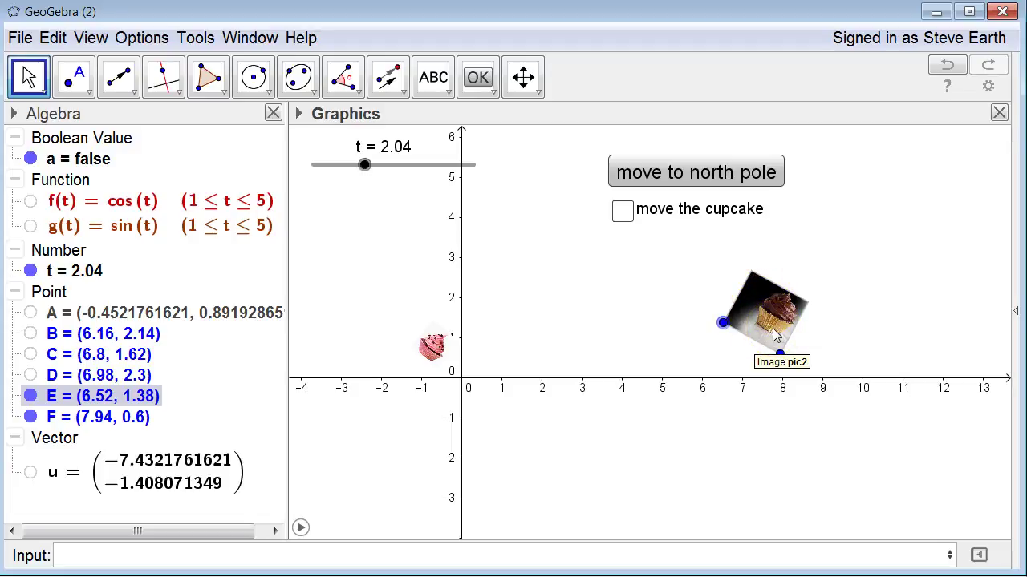
{"action": "left_click_drag", "start_coordinate": [723, 322], "coordinate": [733, 327]}
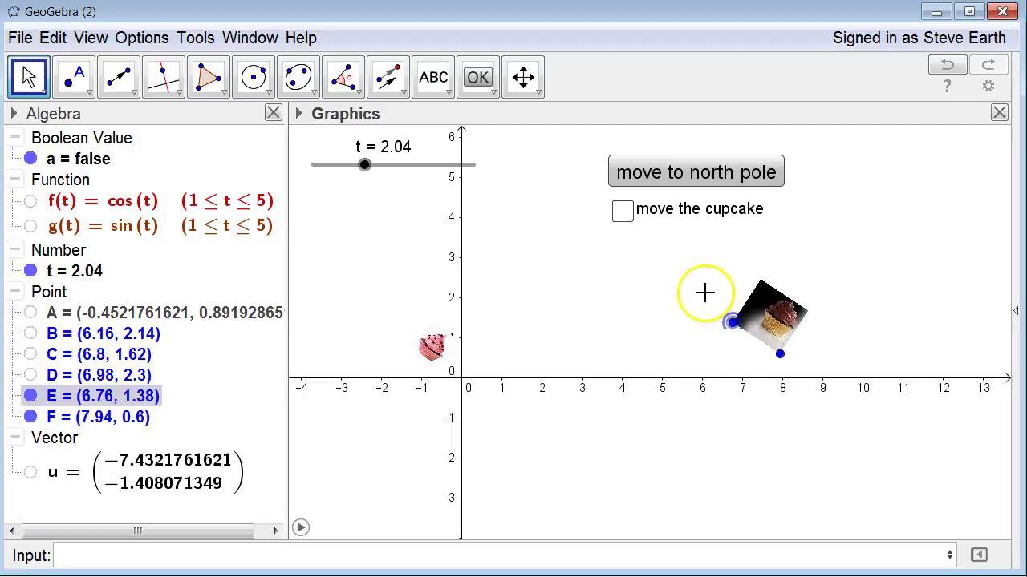
{"action": "left_click", "coordinate": [704, 293]}
{"action": "left_click", "coordinate": [796, 332]}
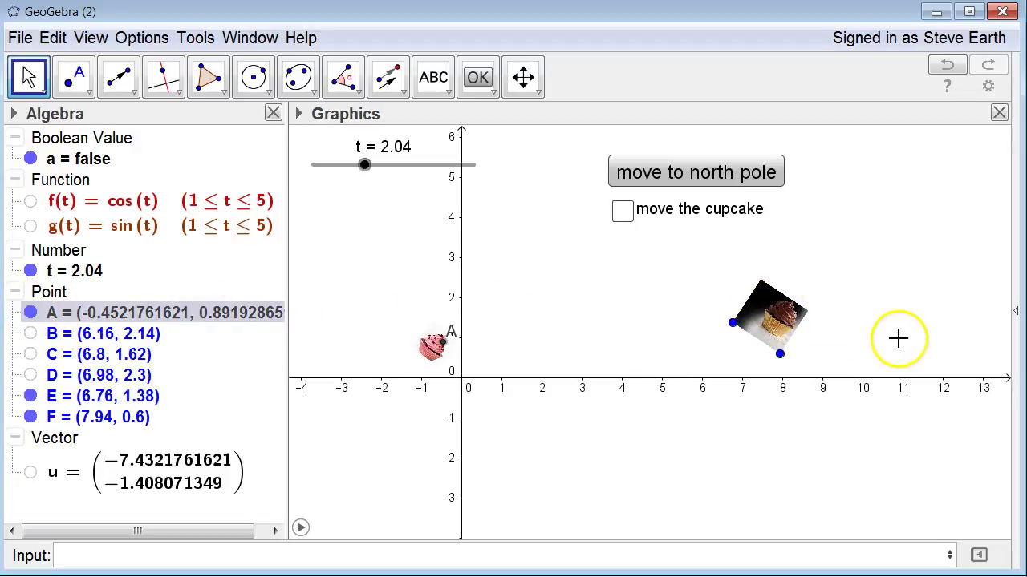
{"action": "left_click", "coordinate": [73, 76]}
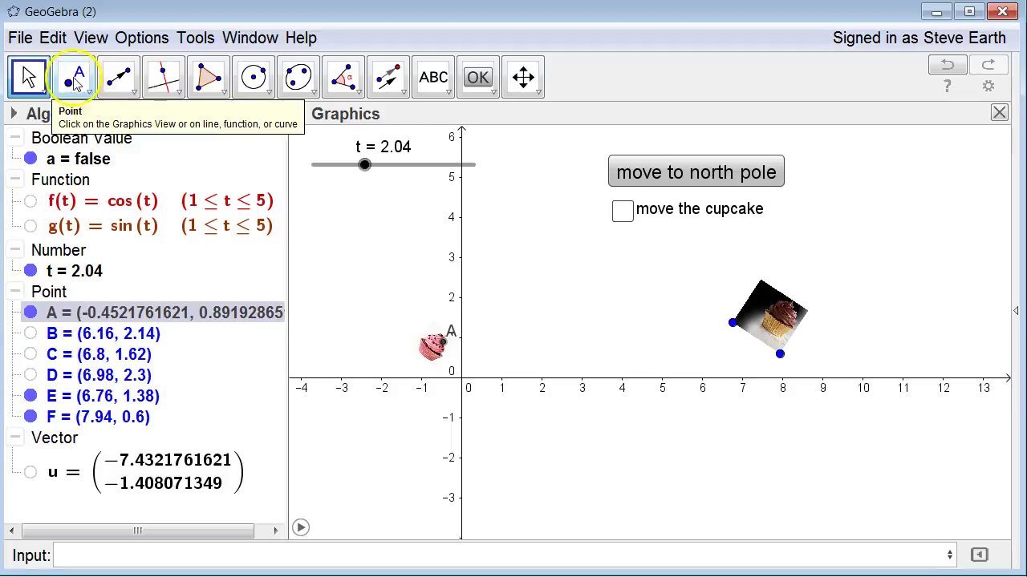
{"action": "left_click", "coordinate": [775, 317]}
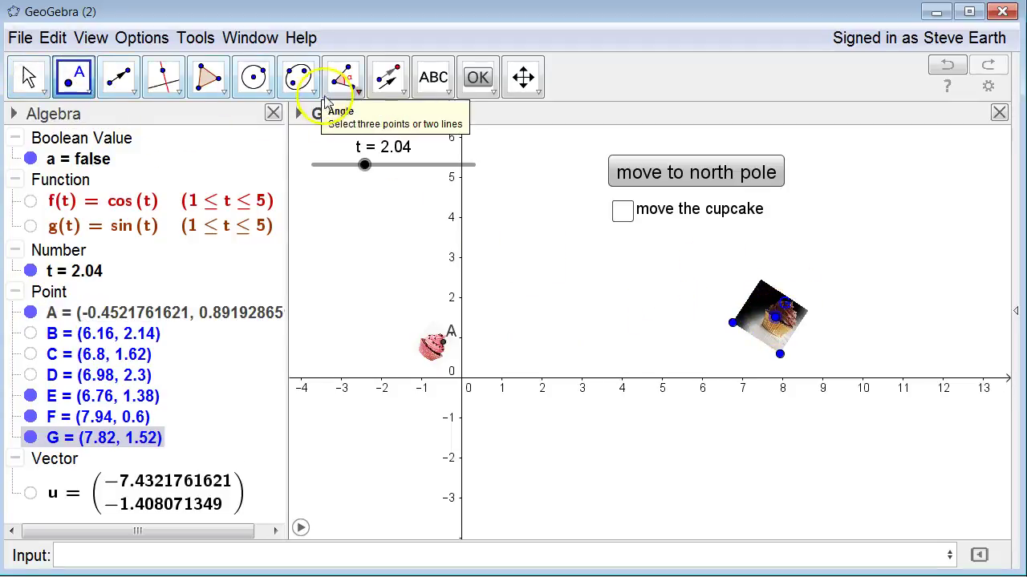
{"action": "left_click", "coordinate": [389, 76]}
{"action": "left_click", "coordinate": [773, 320]}
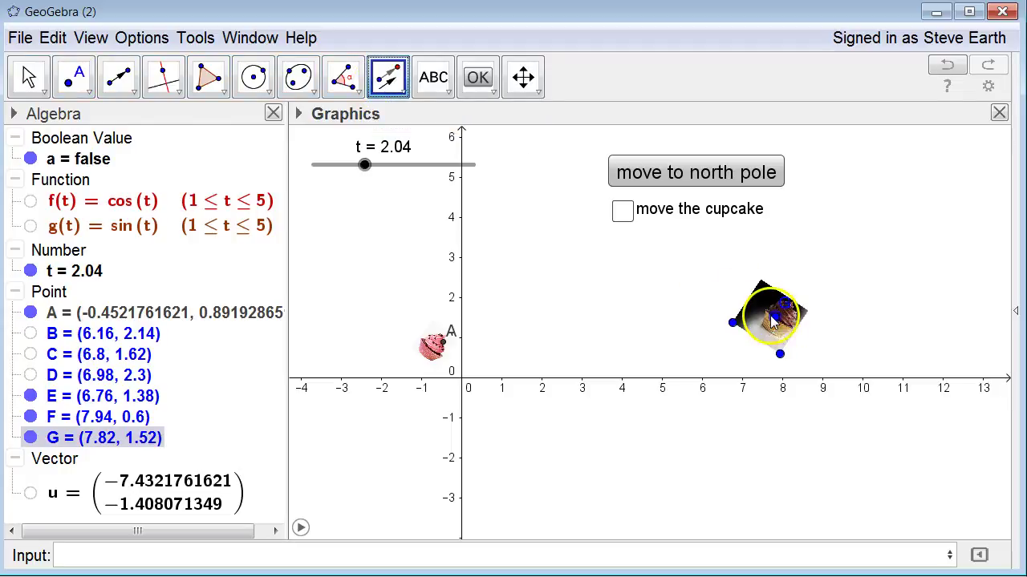
{"action": "left_click", "coordinate": [447, 343]}
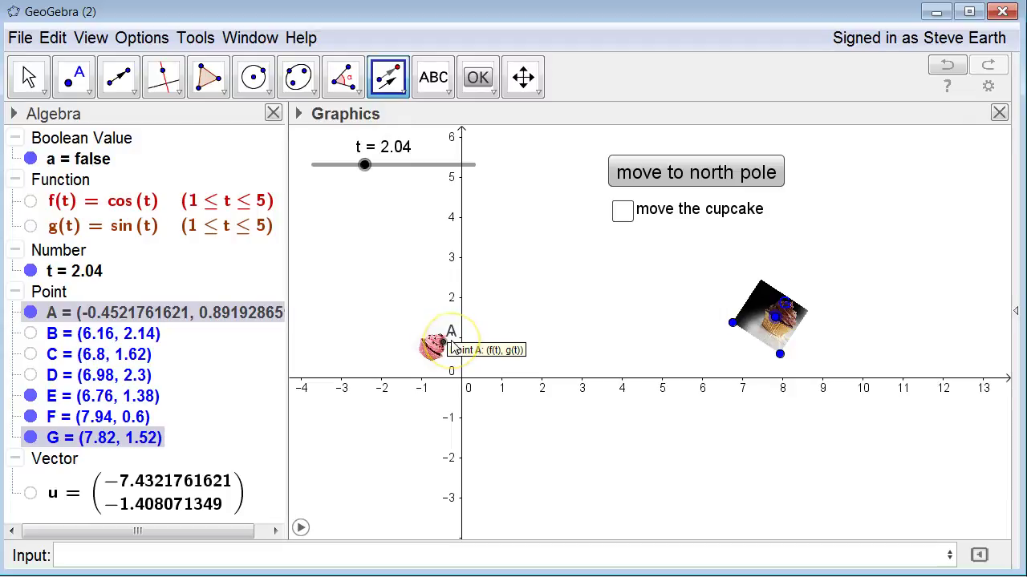
{"action": "key", "text": "Escape"}
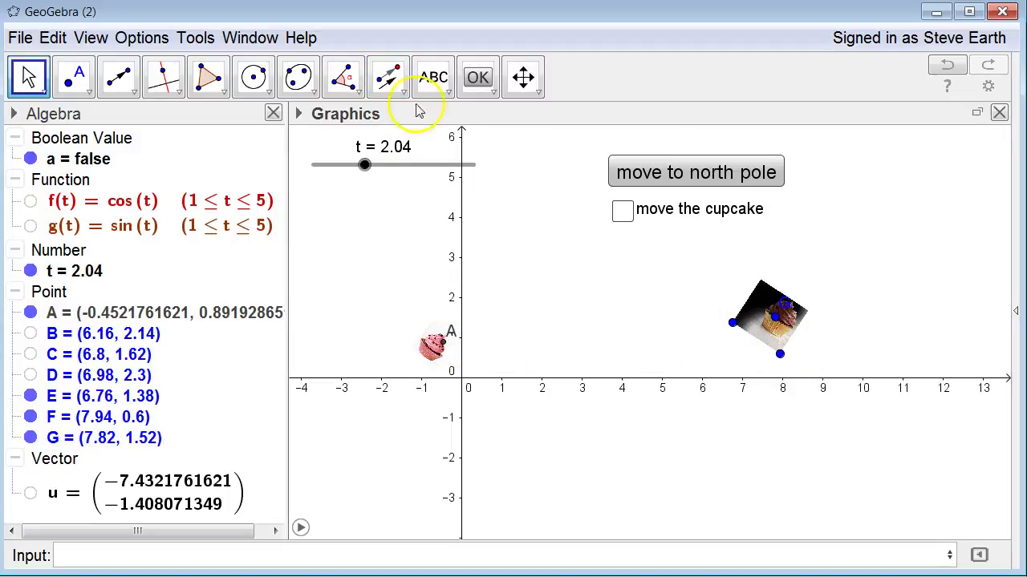
{"action": "left_click", "coordinate": [386, 78]}
{"action": "left_click", "coordinate": [782, 316]}
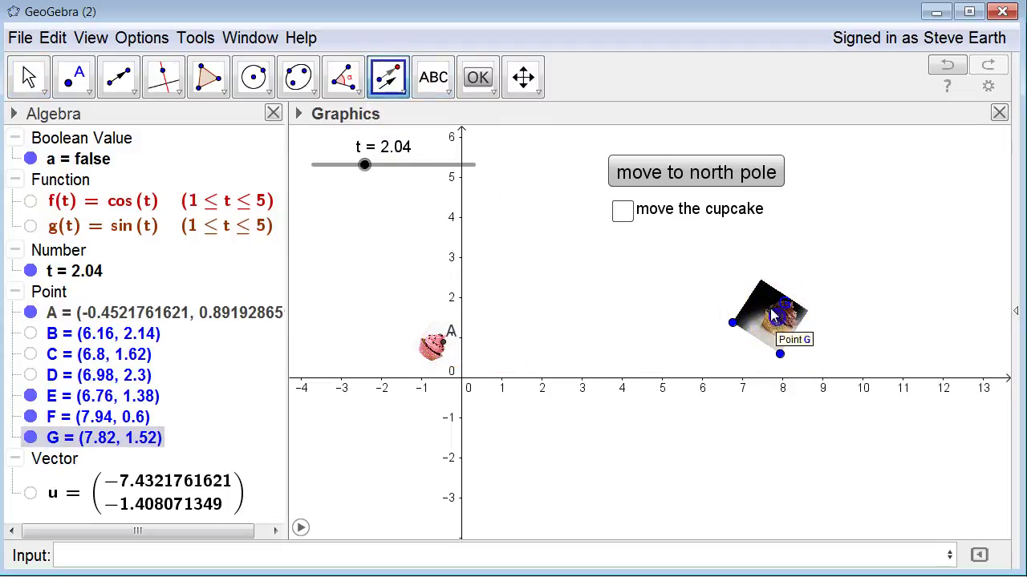
{"action": "left_click", "coordinate": [429, 323]}
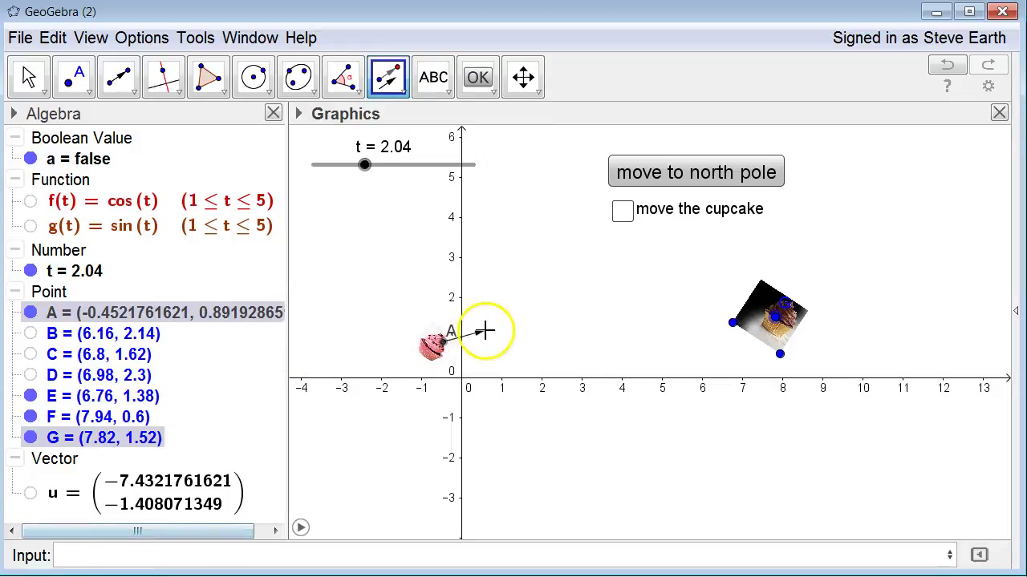
{"action": "key", "text": "Escape"}
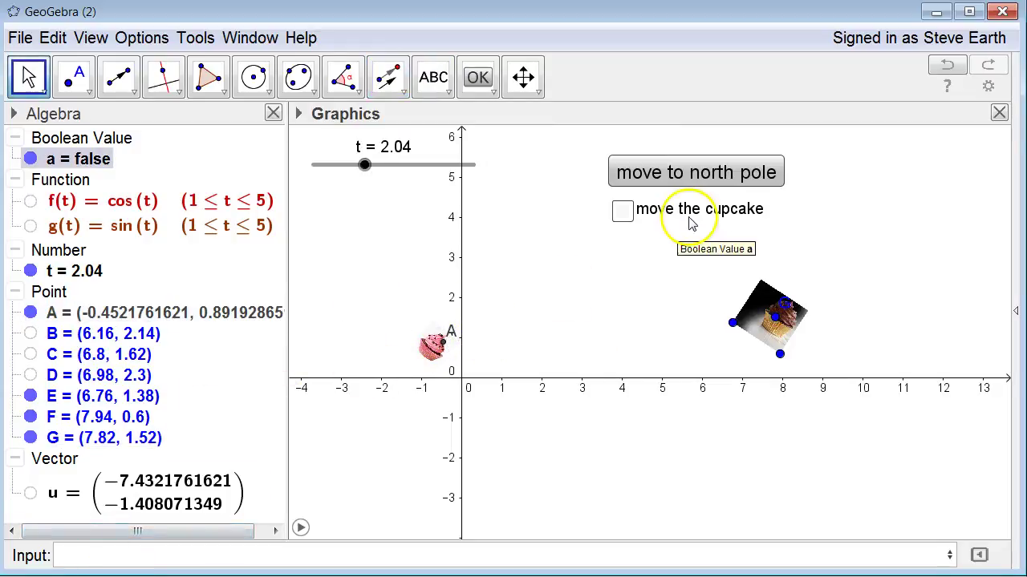
{"action": "left_click", "coordinate": [385, 80]}
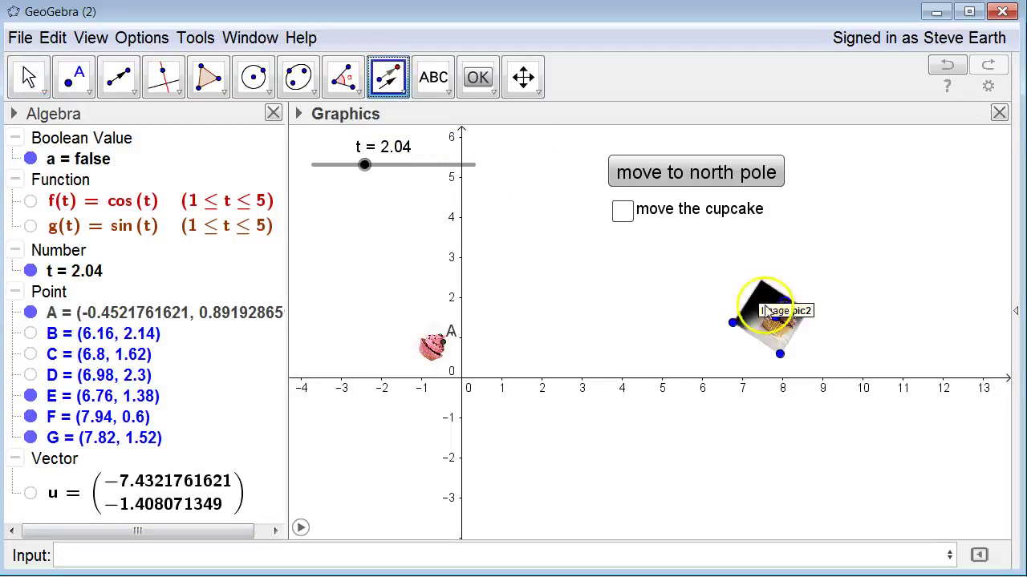
{"action": "left_click", "coordinate": [502, 131]}
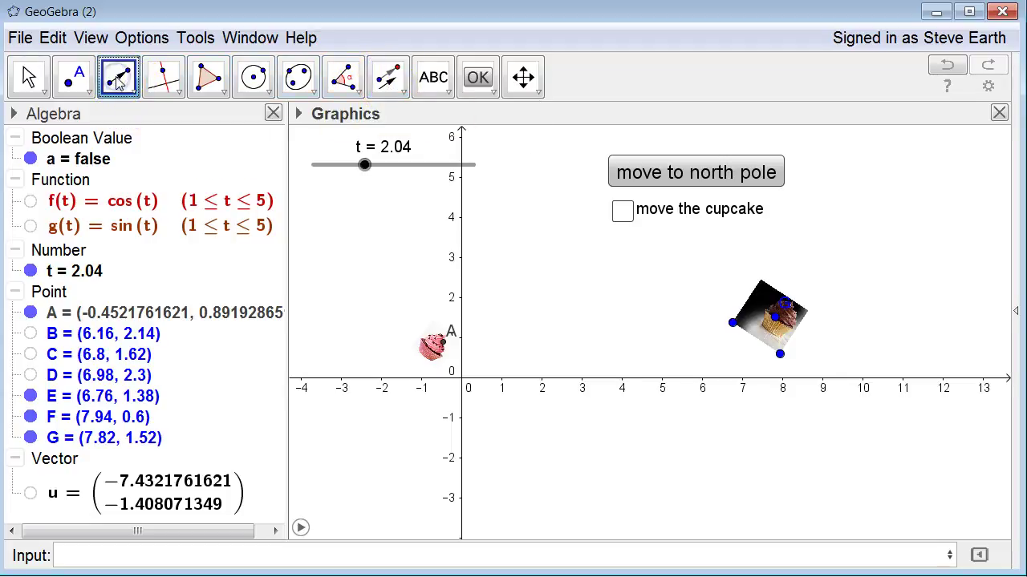
Draw vector v from G to A and translate chocolate cupcake pic2 along v to point A
{"action": "left_click", "coordinate": [776, 312]}
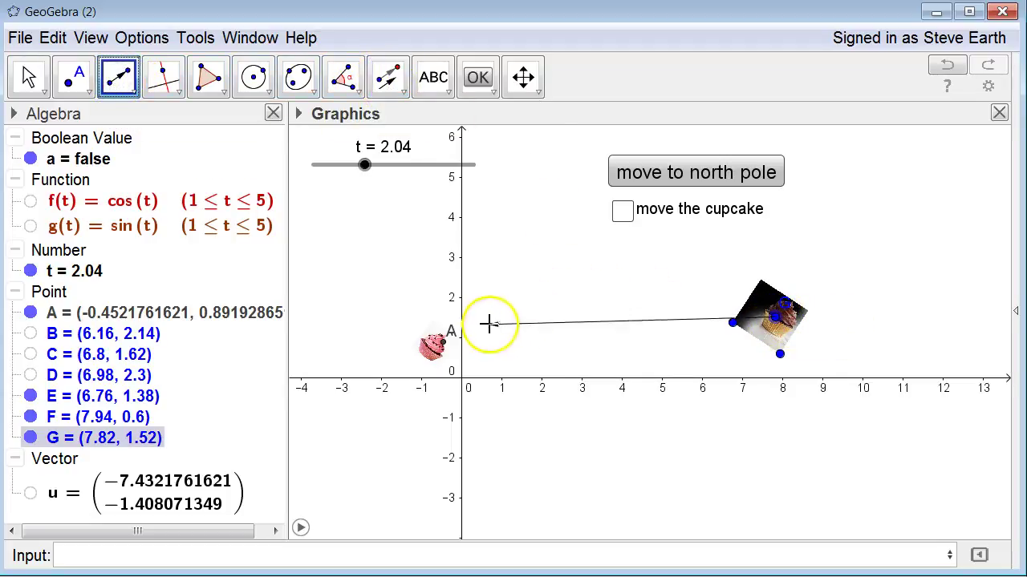
{"action": "left_click", "coordinate": [443, 341]}
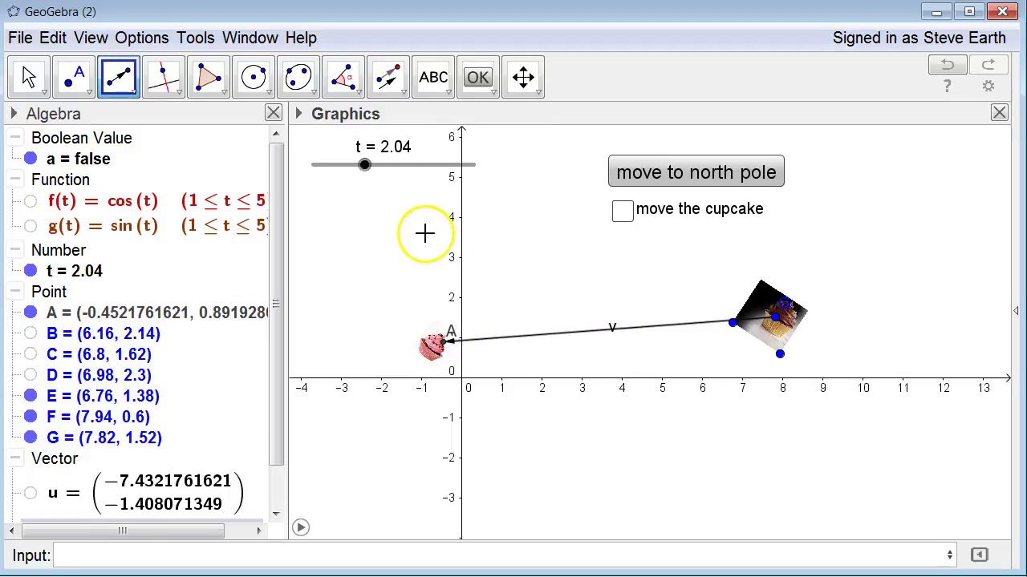
{"action": "left_click", "coordinate": [386, 80]}
{"action": "left_click", "coordinate": [760, 300]}
{"action": "left_click", "coordinate": [653, 325]}
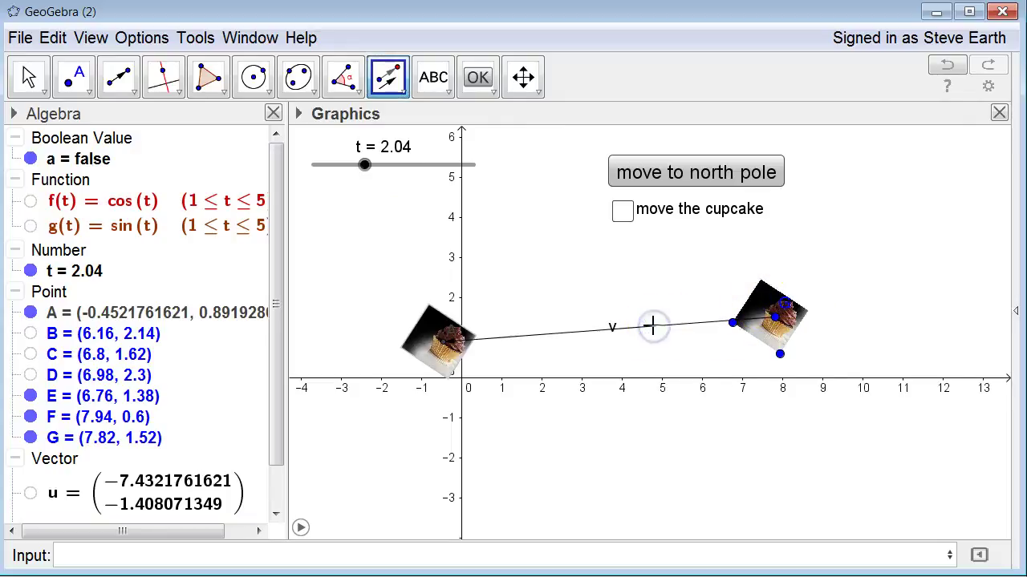
{"action": "left_click", "coordinate": [656, 306]}
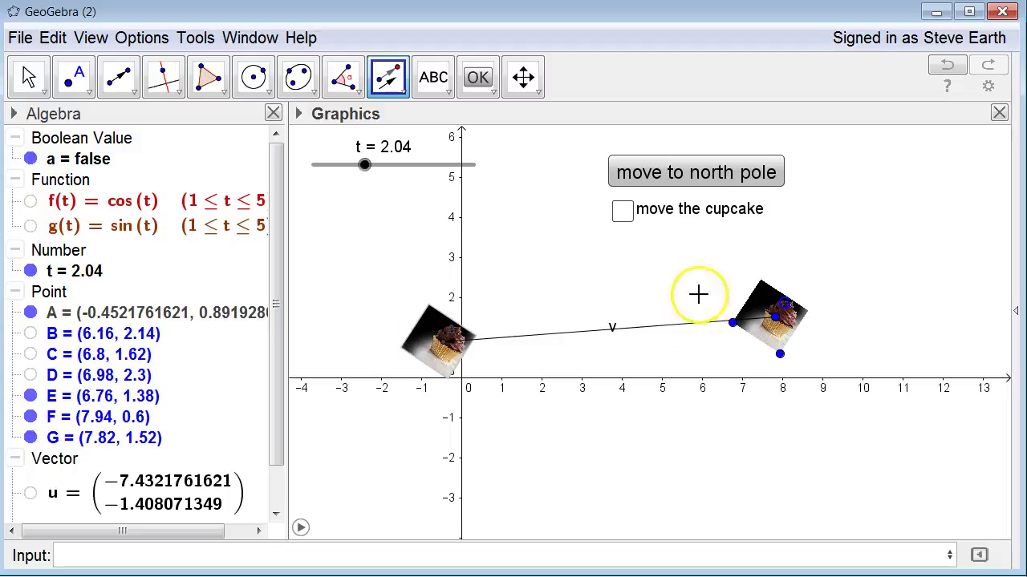
Hide vector v, points E, F and G, and the original chocolate cupcake pic2
{"action": "left_click_drag", "start_coordinate": [271, 418], "coordinate": [273, 486]}
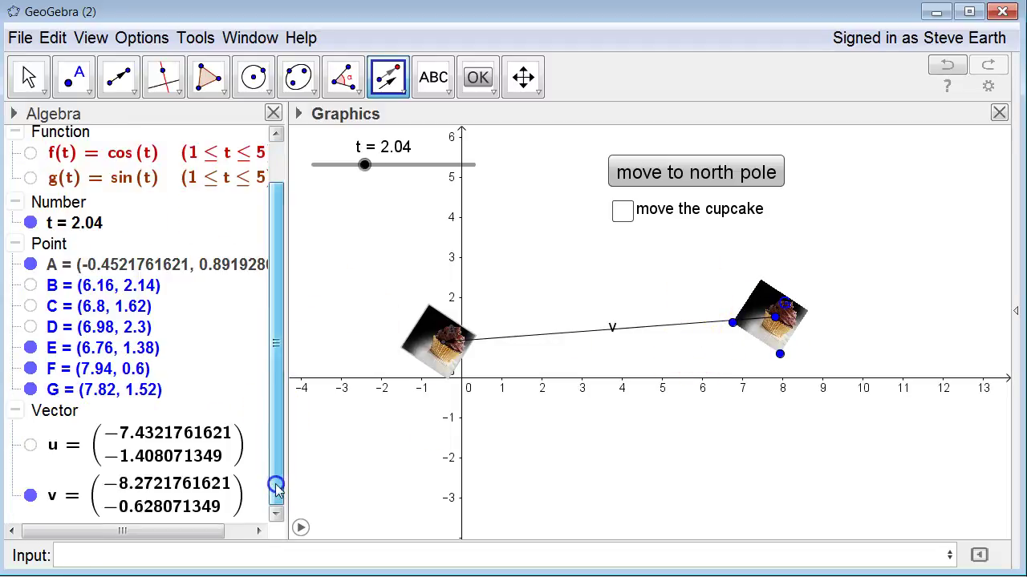
{"action": "left_click", "coordinate": [30, 497]}
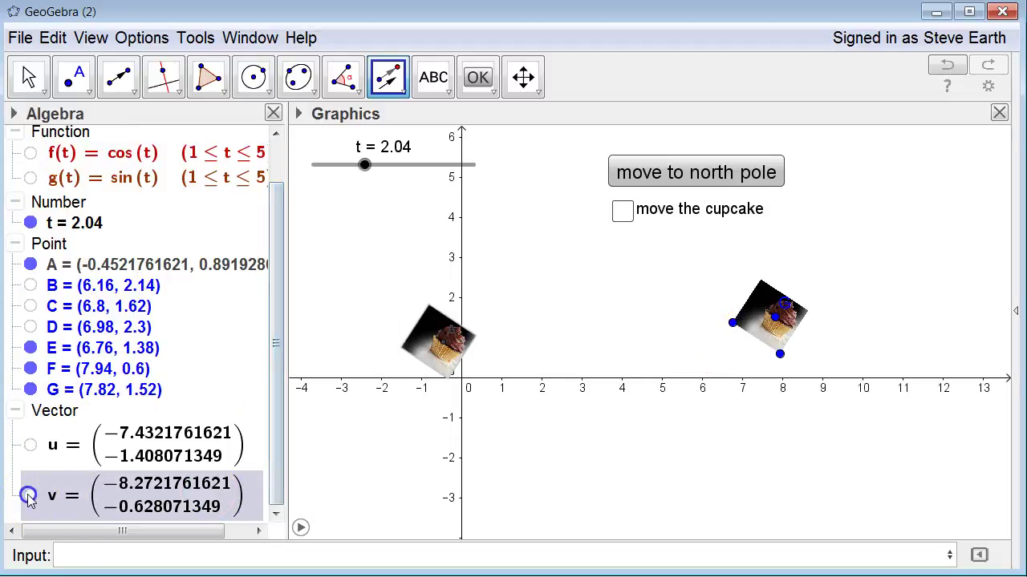
{"action": "left_click", "coordinate": [30, 348]}
{"action": "left_click", "coordinate": [30, 369]}
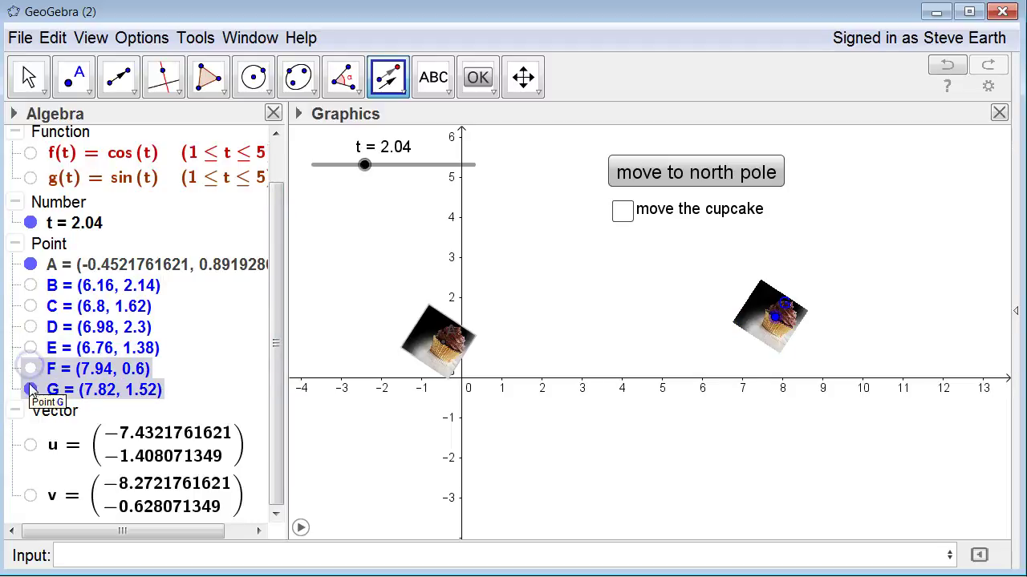
{"action": "left_click", "coordinate": [30, 390]}
{"action": "left_click", "coordinate": [772, 311]}
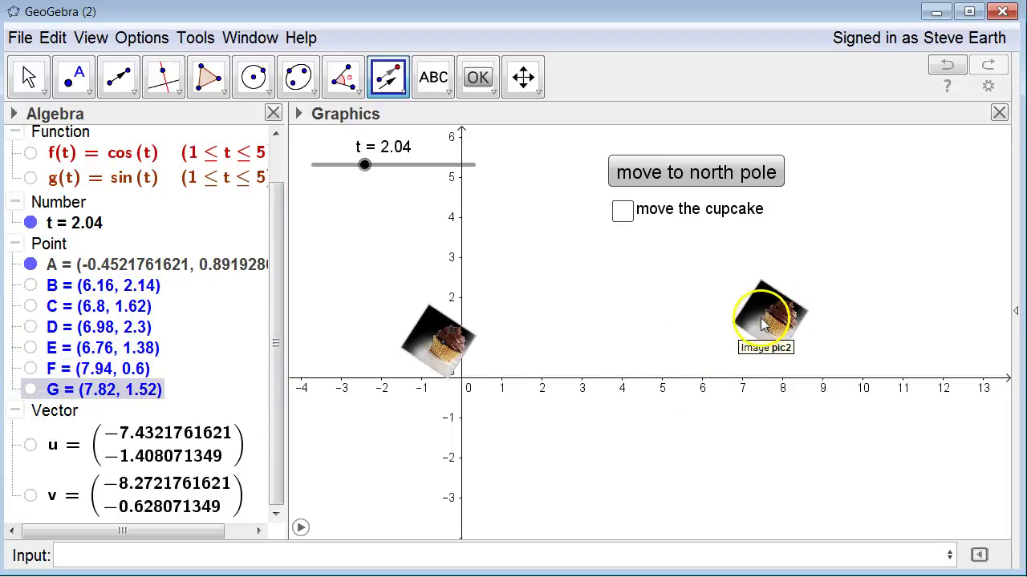
{"action": "right_click", "coordinate": [763, 324]}
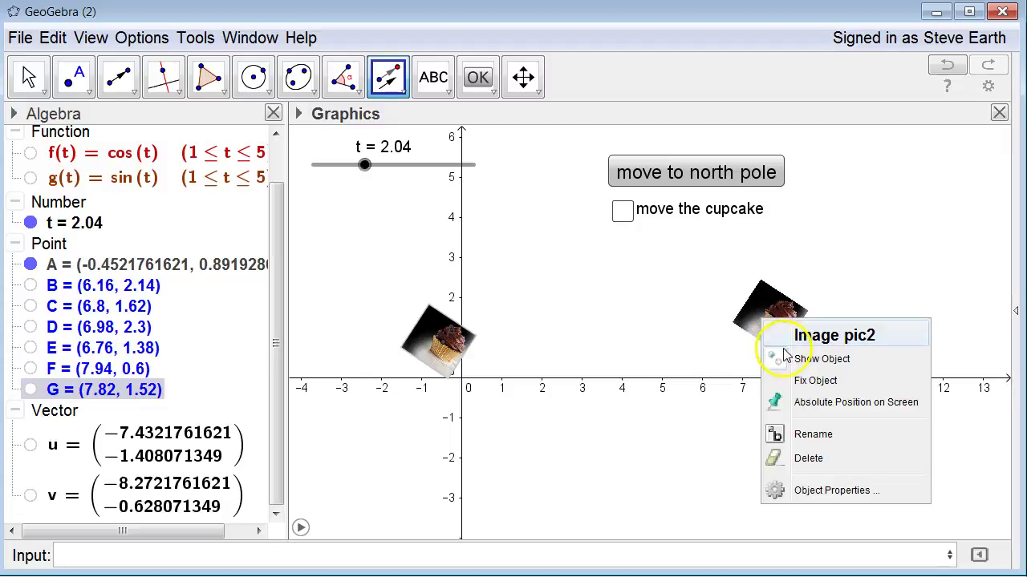
{"action": "left_click", "coordinate": [810, 358]}
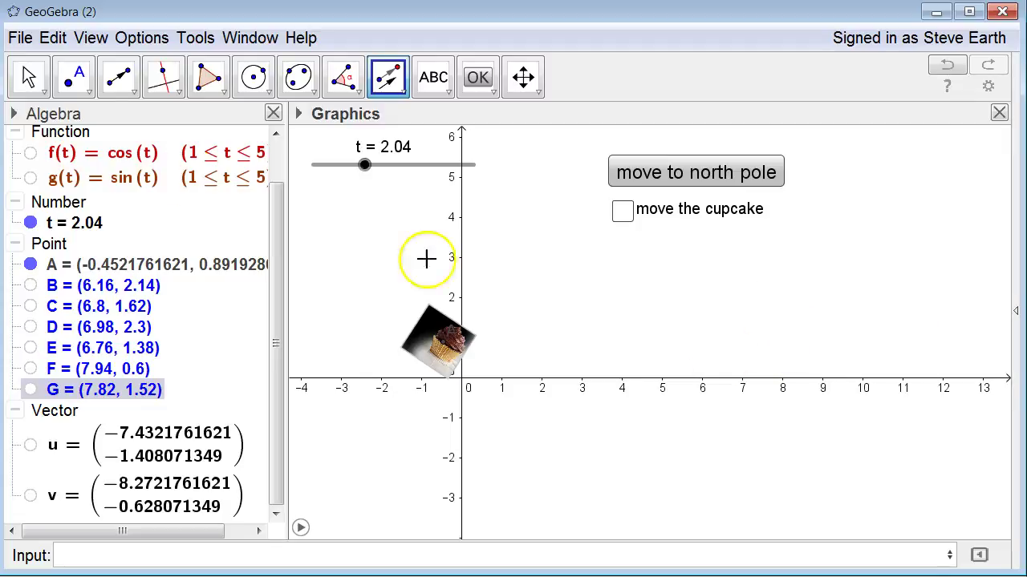
Drag slider t to 2.8 to test the chocolate copy's motion
{"action": "left_click", "coordinate": [28, 74]}
{"action": "left_click", "coordinate": [366, 173]}
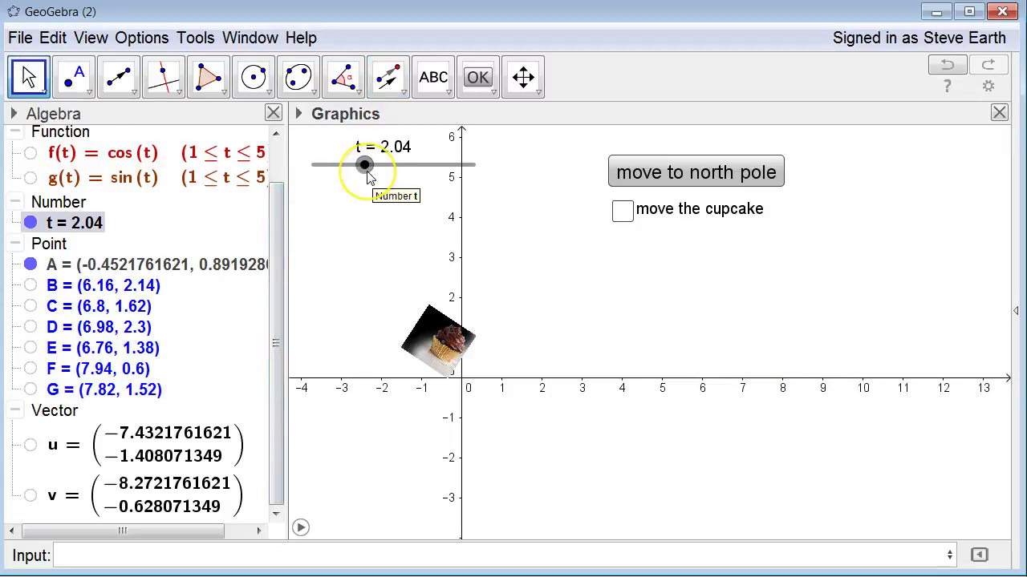
{"action": "left_click_drag", "start_coordinate": [369, 175], "coordinate": [384, 200]}
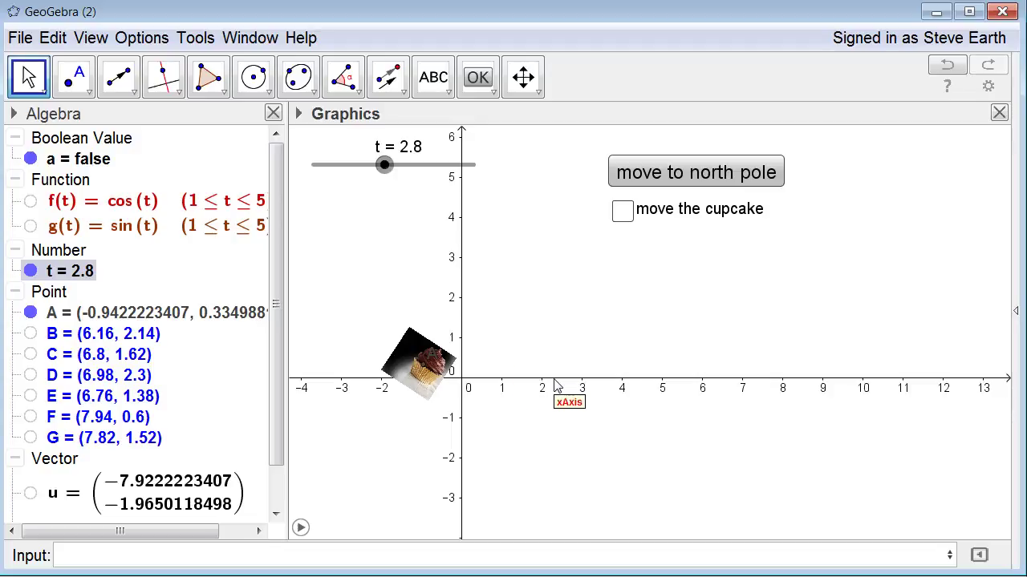
Give the translated chocolate cupcake pic2' the show condition t > π
{"action": "right_click", "coordinate": [410, 351]}
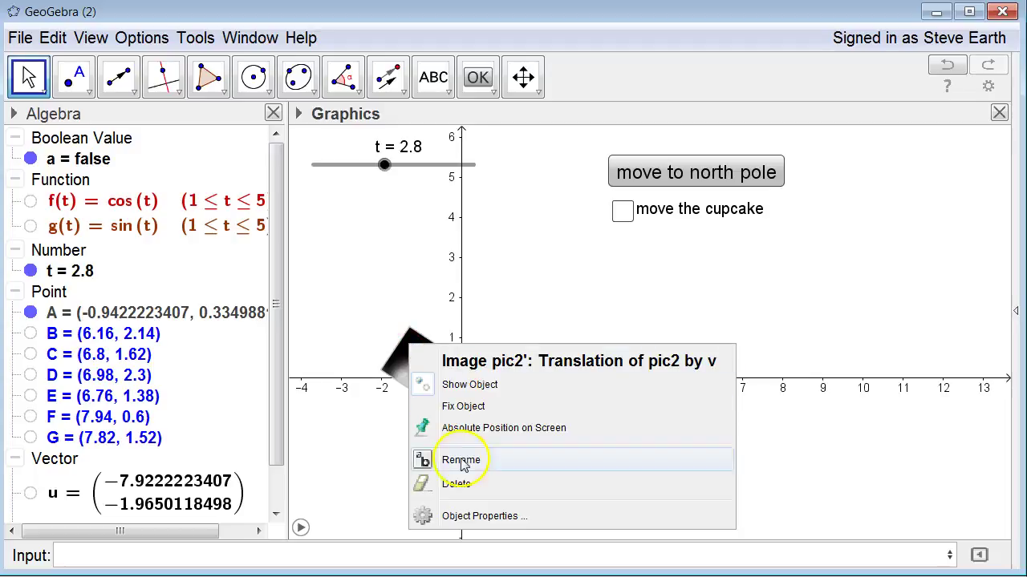
{"action": "left_click", "coordinate": [477, 518]}
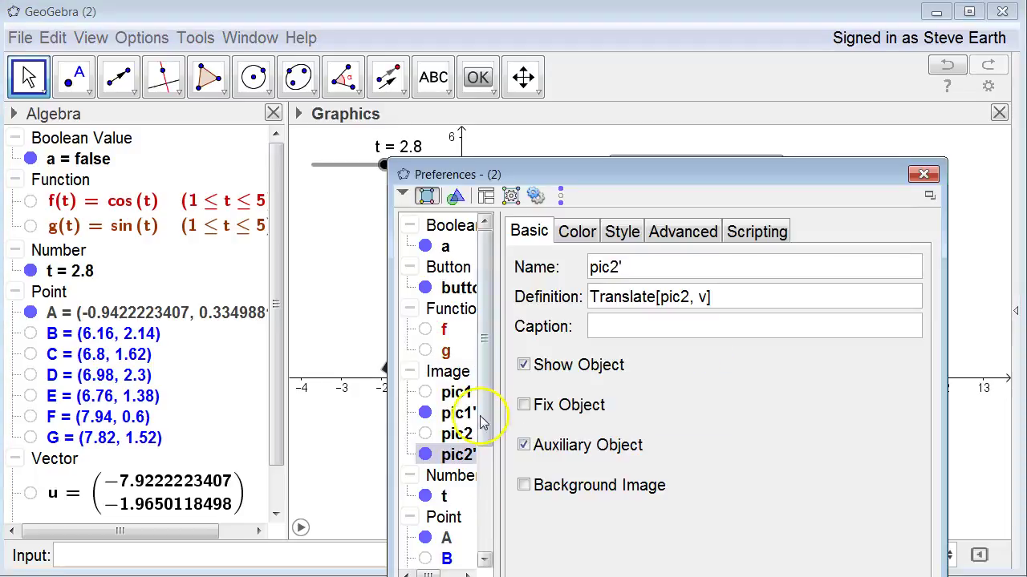
{"action": "left_click", "coordinate": [699, 233]}
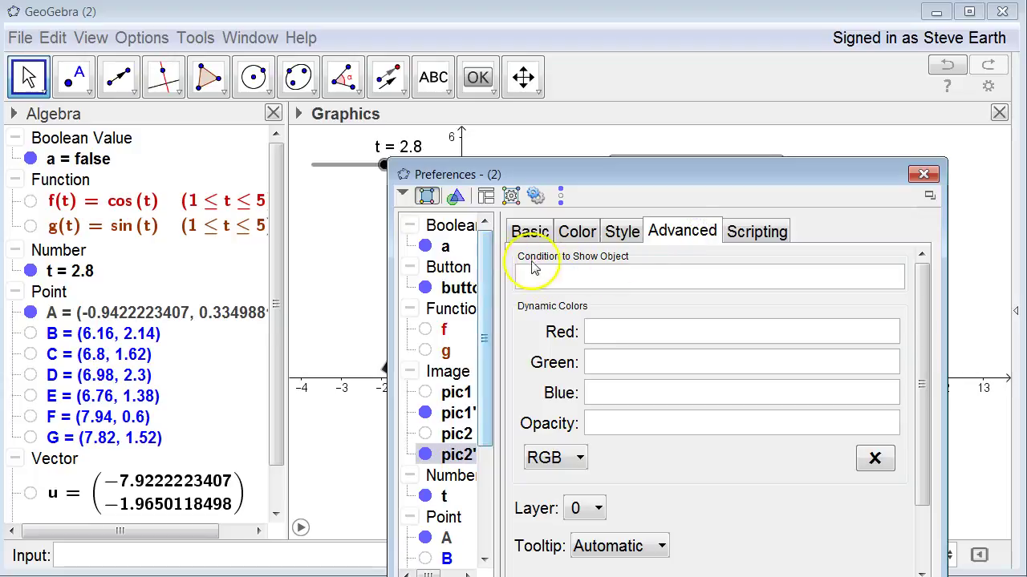
{"action": "left_click_drag", "start_coordinate": [634, 173], "coordinate": [725, 115]}
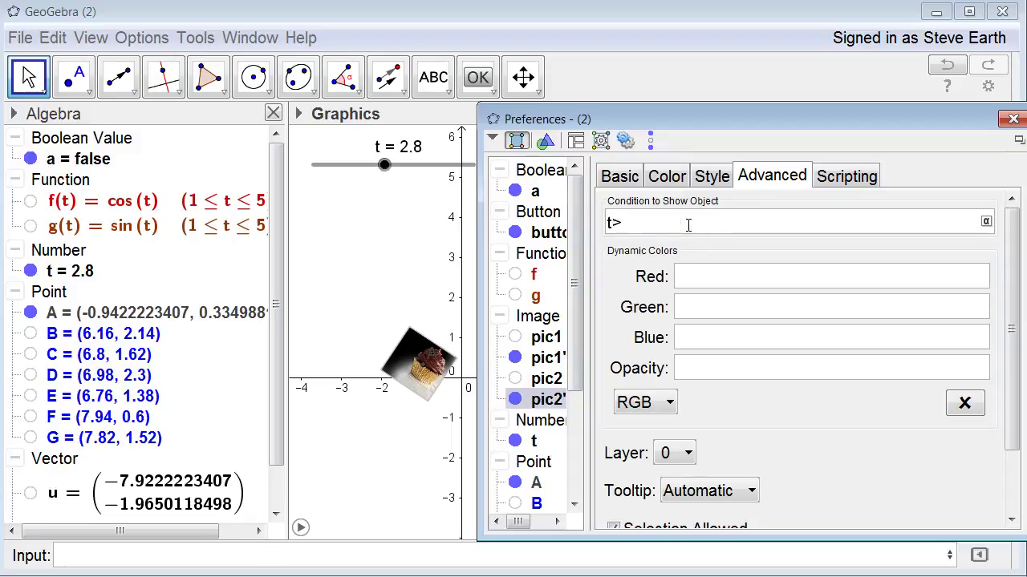
{"action": "key", "text": "Return"}
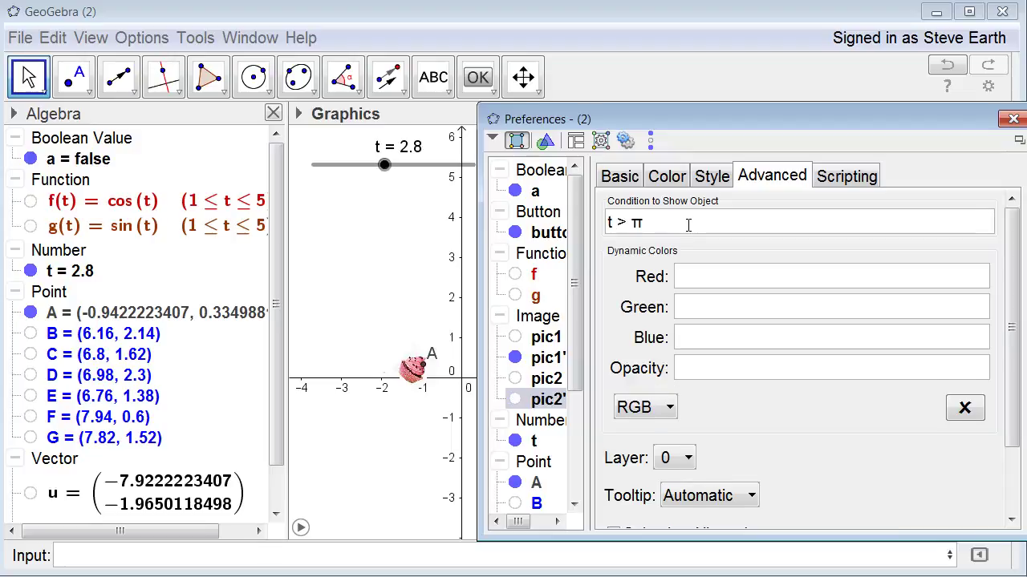
{"action": "left_click", "coordinate": [1011, 122]}
{"action": "left_click", "coordinate": [385, 166]}
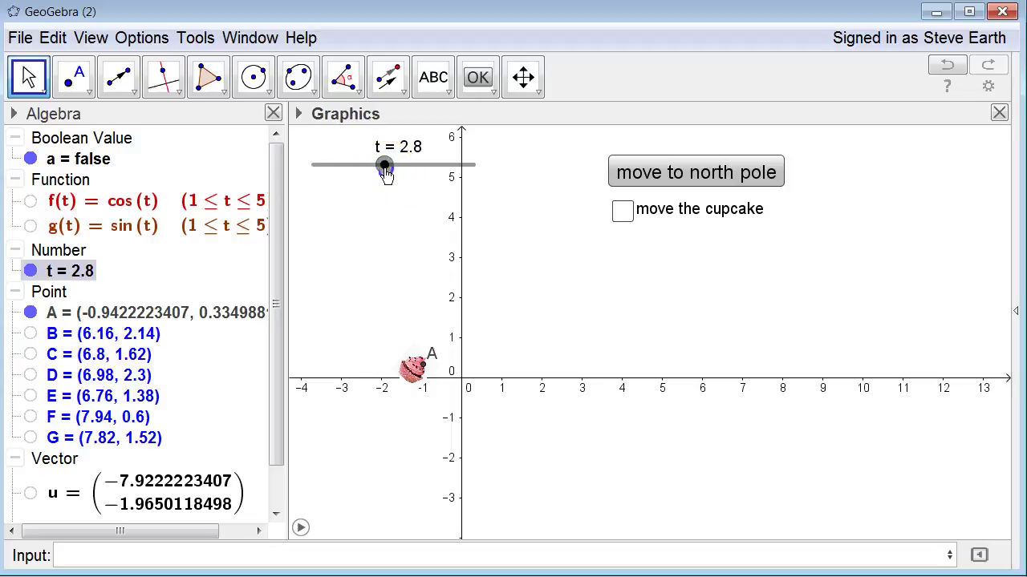
Give the pink cupcake copy pic1' the show condition t<=pi
{"action": "mouse_move", "coordinate": [385, 172]}
{"action": "left_mouse_down"}
{"action": "mouse_move", "coordinate": [479, 176]}
{"action": "mouse_move", "coordinate": [347, 175]}
{"action": "mouse_move", "coordinate": [407, 179]}
{"action": "mouse_move", "coordinate": [367, 170]}
{"action": "left_mouse_up"}
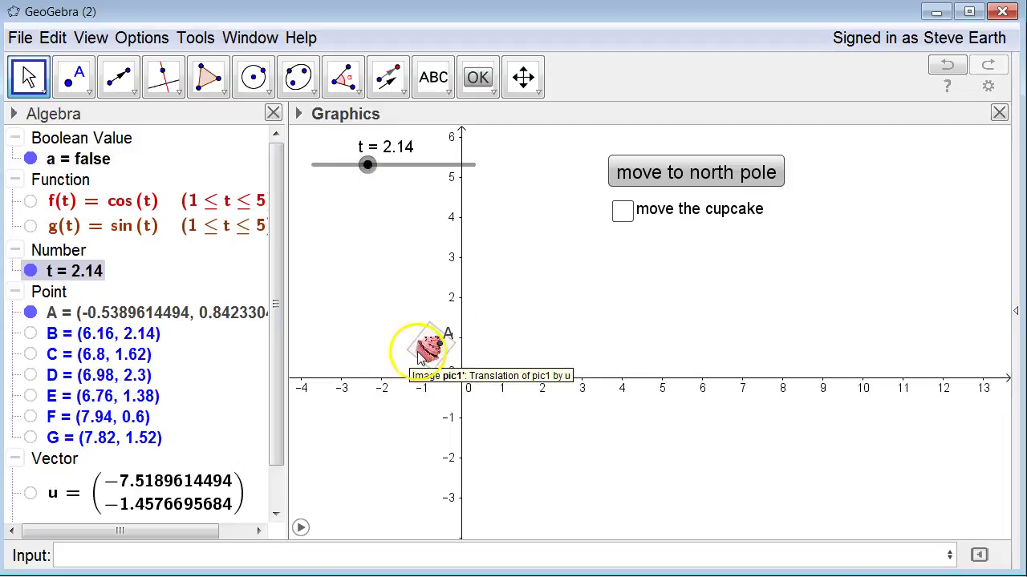
{"action": "right_click", "coordinate": [422, 353]}
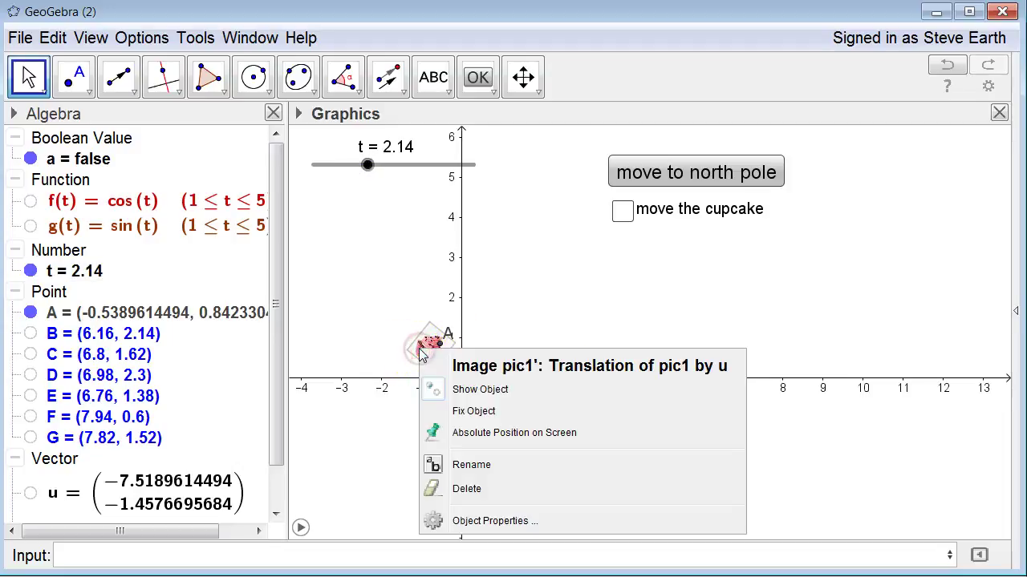
{"action": "left_click", "coordinate": [490, 521]}
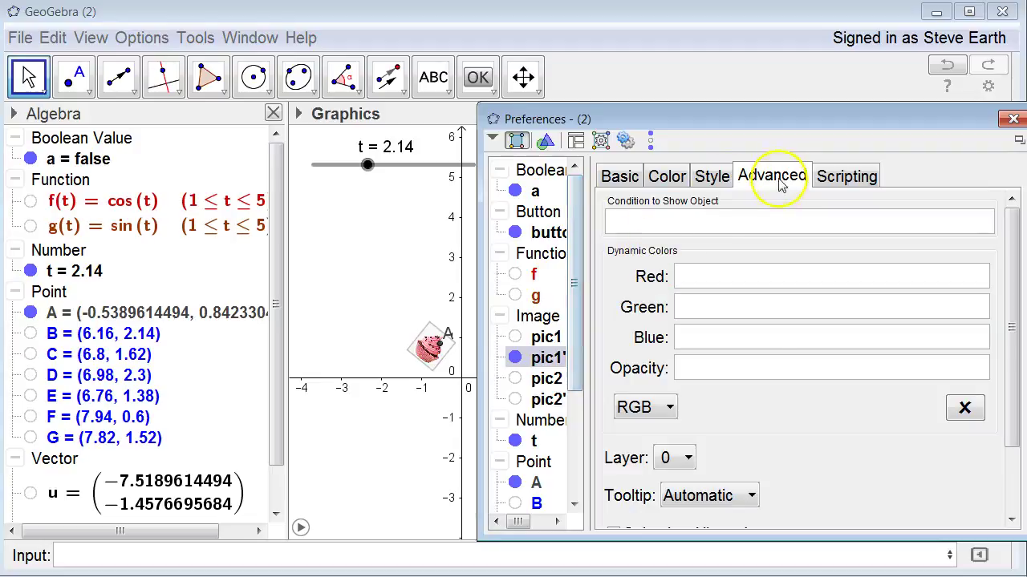
{"action": "left_click", "coordinate": [688, 224]}
{"action": "type", "text": "t<=pi"}
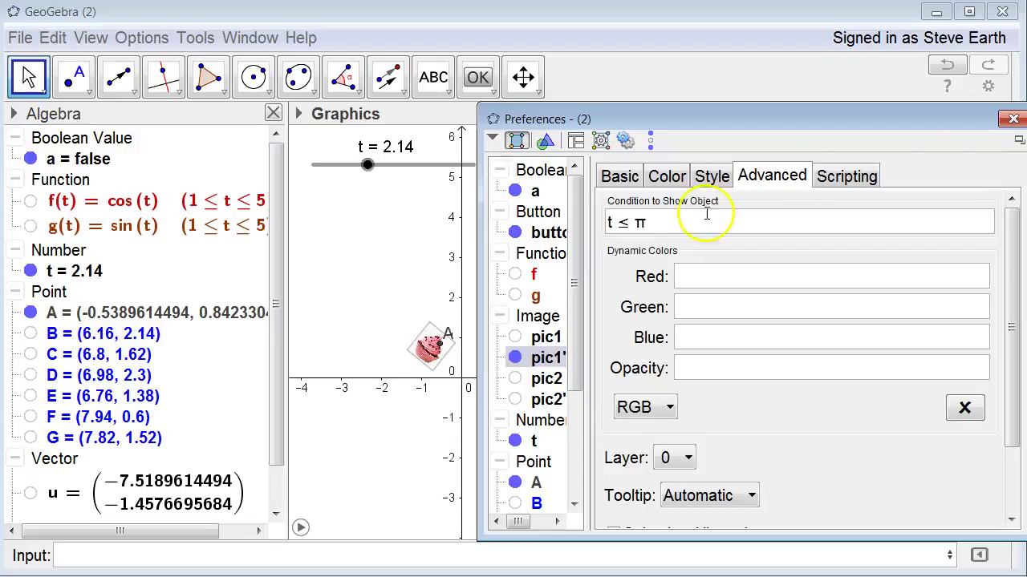
{"action": "left_click", "coordinate": [1012, 120]}
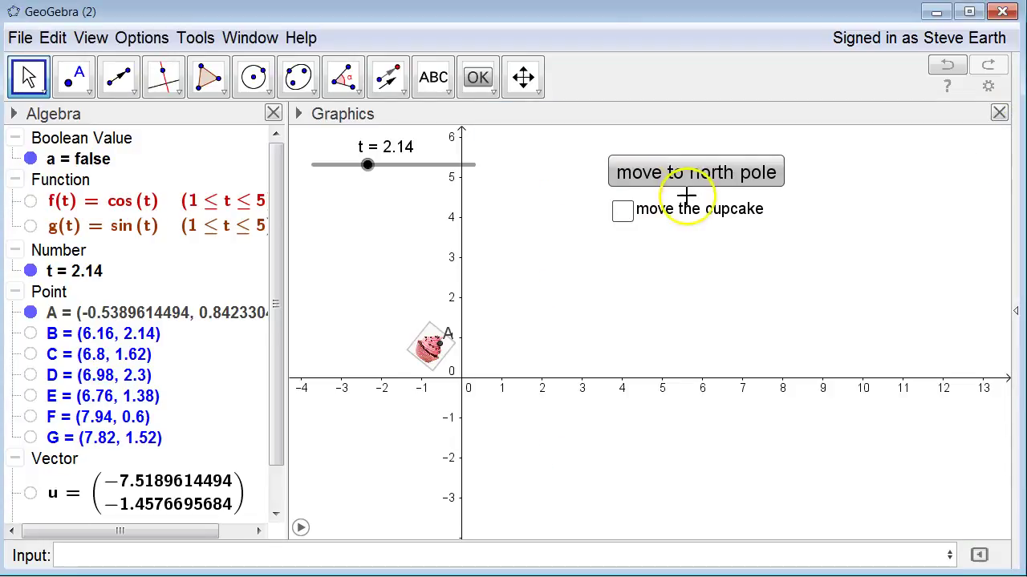
Hide point A and tick 'move the cupcake' to animate the cupcake around the circle
{"action": "left_click", "coordinate": [24, 314]}
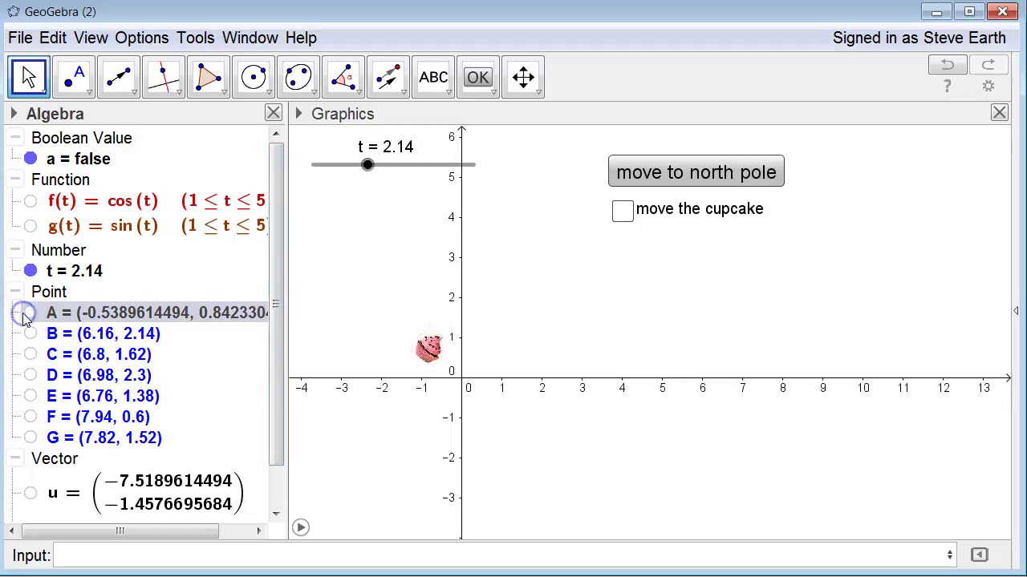
{"action": "left_click", "coordinate": [622, 212]}
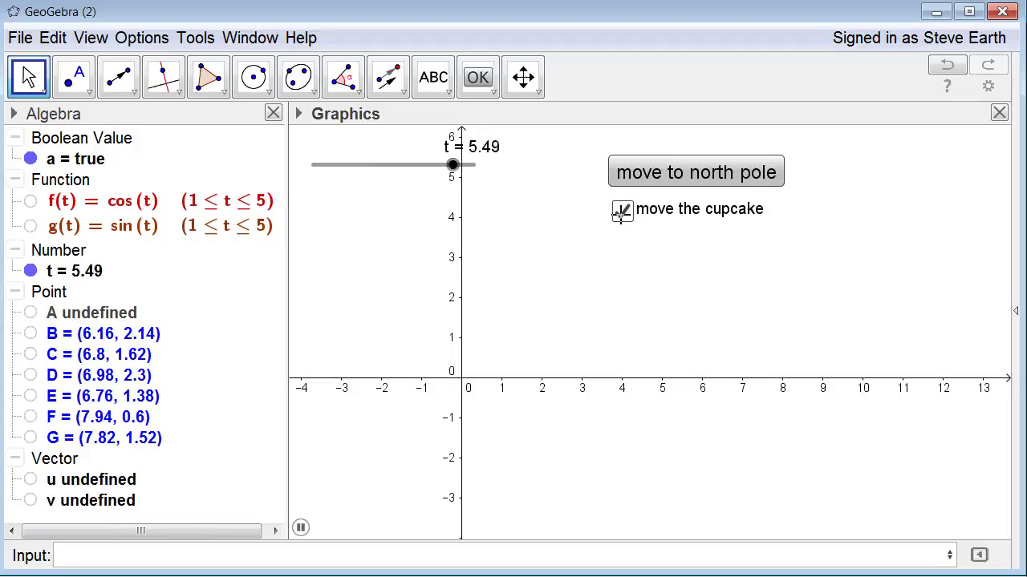